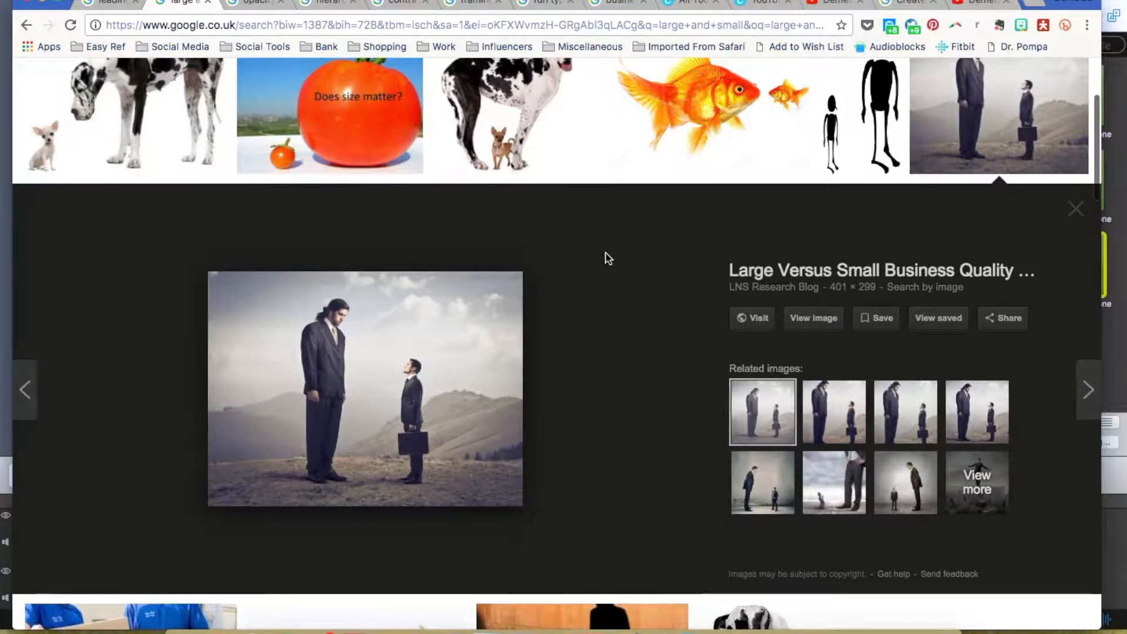
Flip through the opacity, hierarchy and contrast example image results in Google Images.
left_click(251, 3)
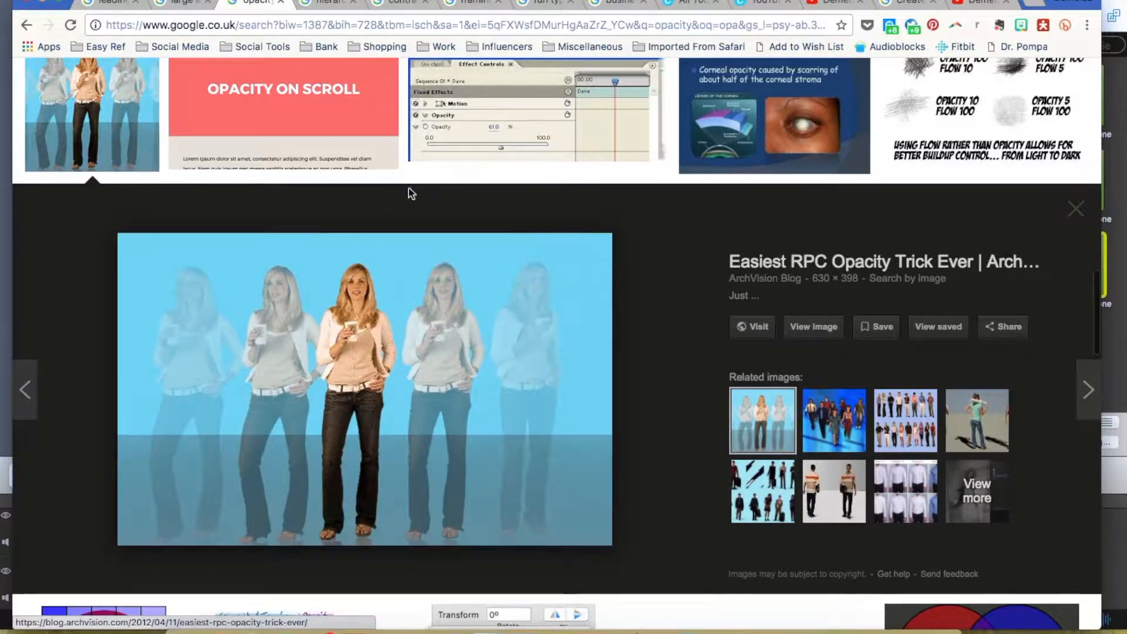
left_click(339, 11)
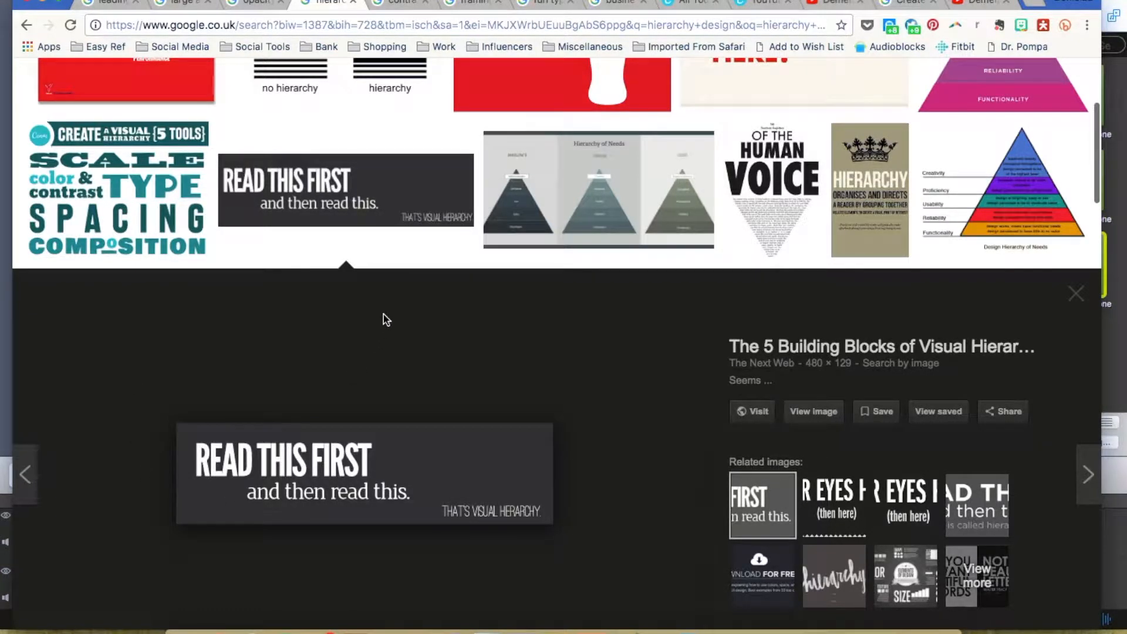
left_click(393, 6)
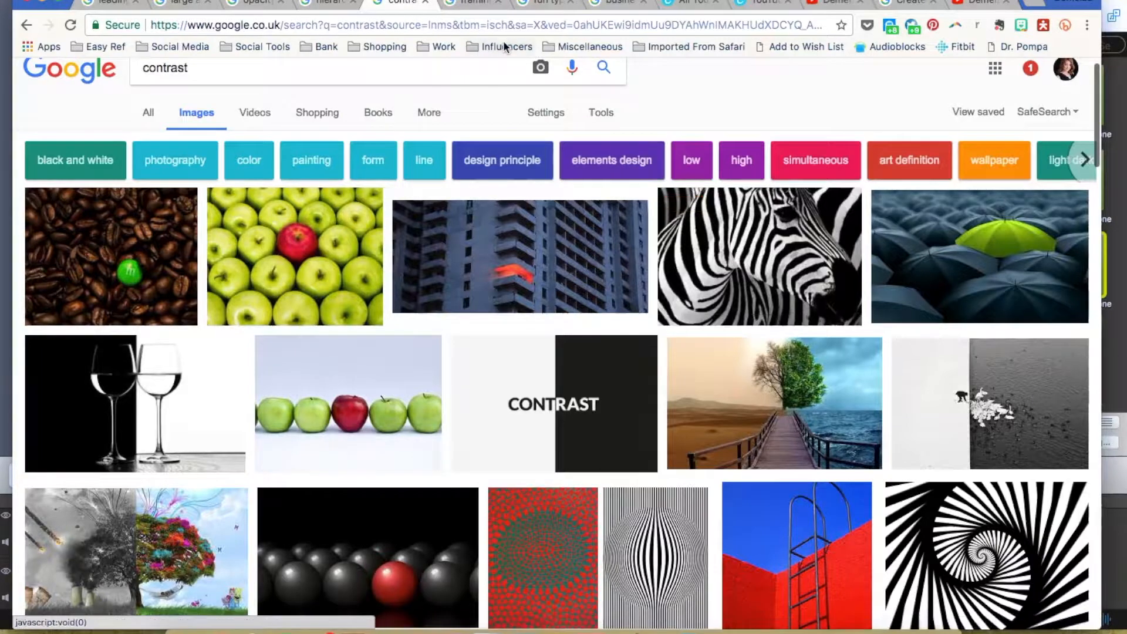
Browse the framing photography and fun typography example image results.
left_click(476, 1)
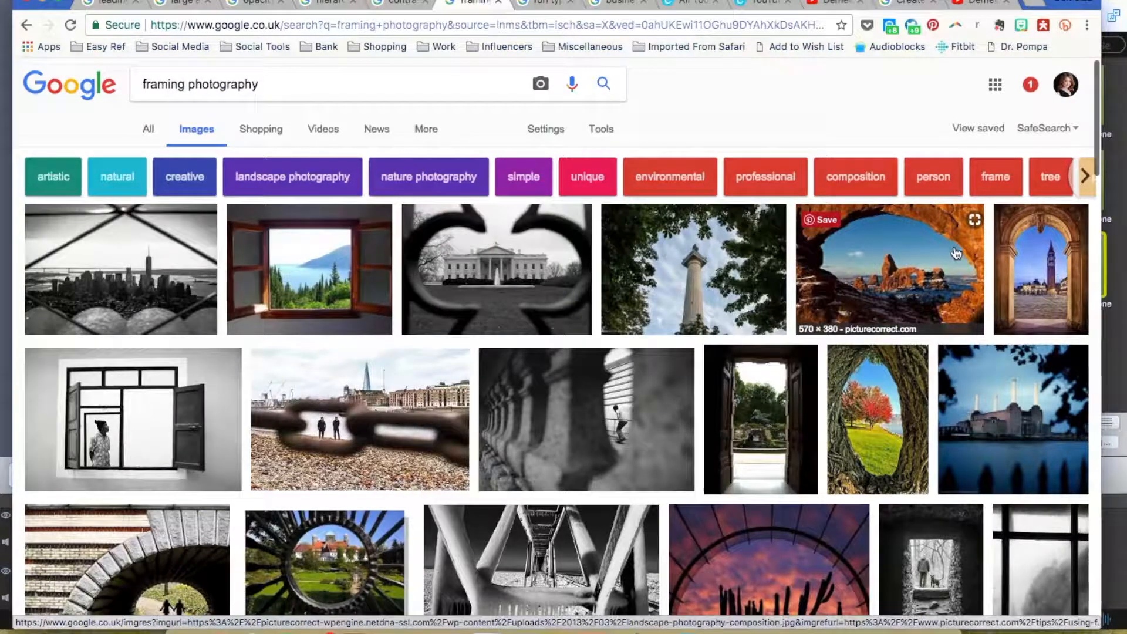
left_click(545, 6)
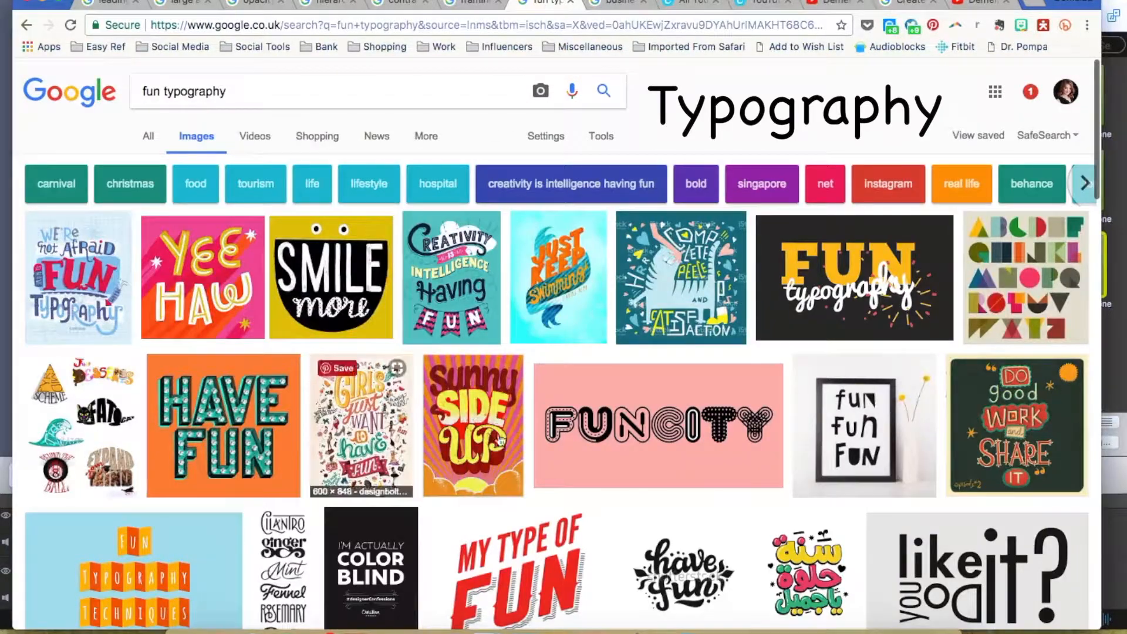
scroll(521, 434, "down", 5)
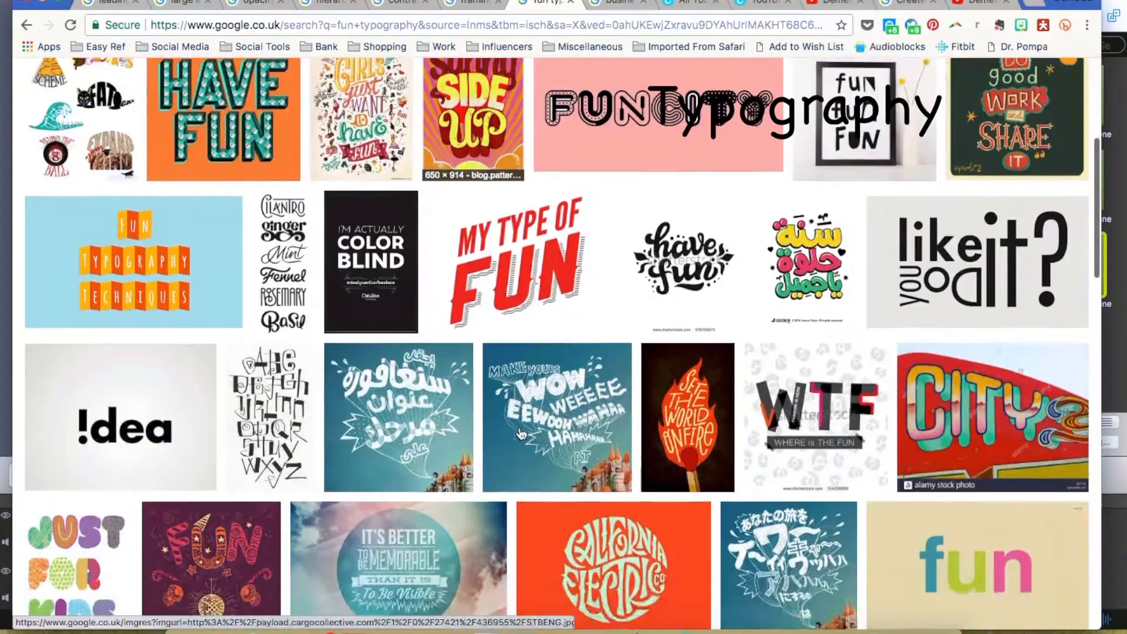
scroll(521, 434, "up", 5)
scroll(521, 433, "down", 3)
scroll(521, 434, "down", 3)
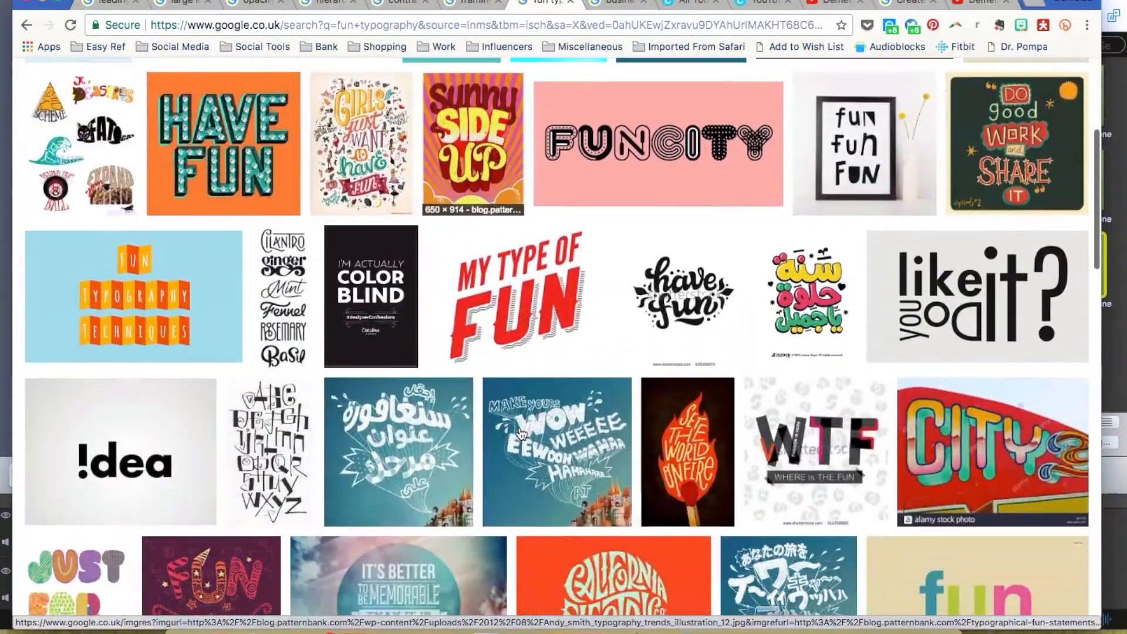
scroll(476, 393, "down", 2)
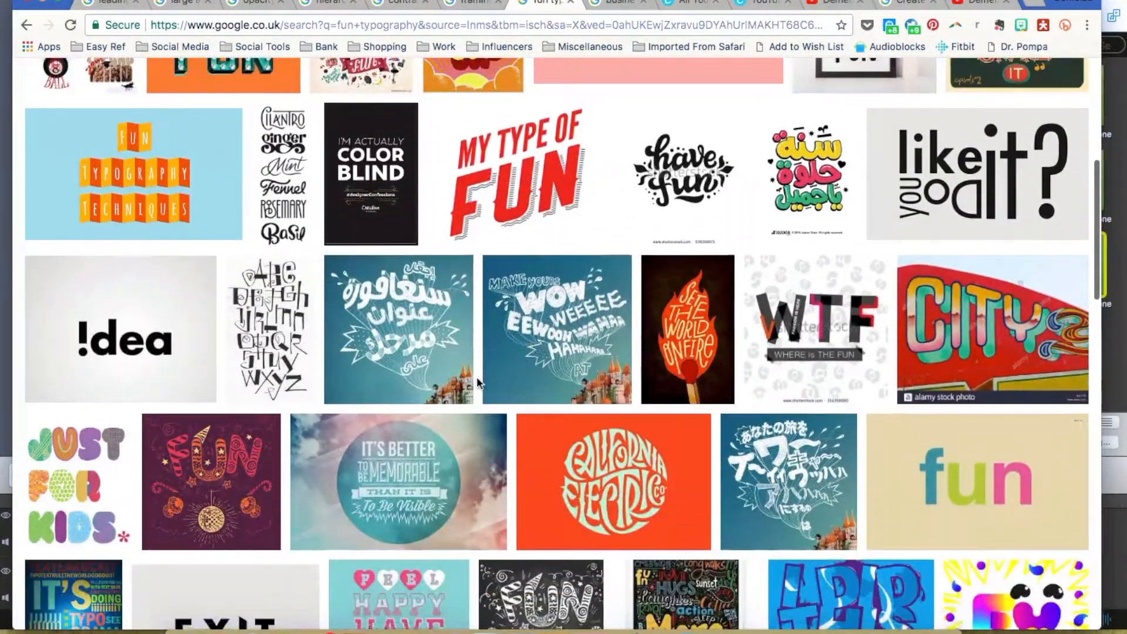
scroll(477, 382, "up", 4)
scroll(479, 384, "up", 3)
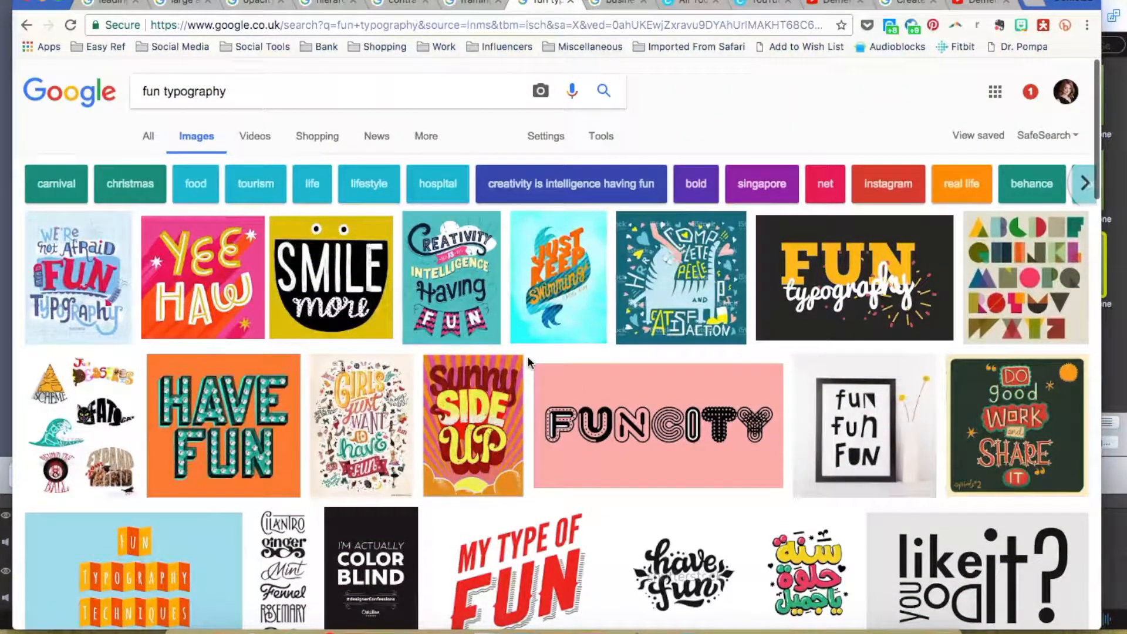
Look over the business typography examples, then return to the COC YouTube Banner design.
left_click(621, 3)
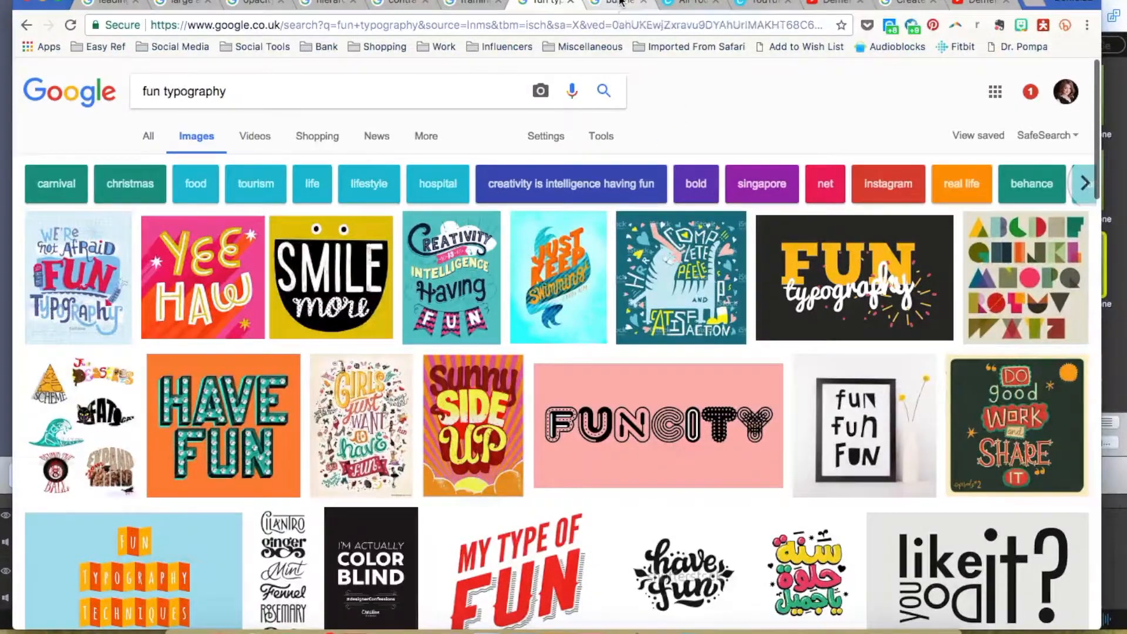
scroll(689, 69, "down", 3)
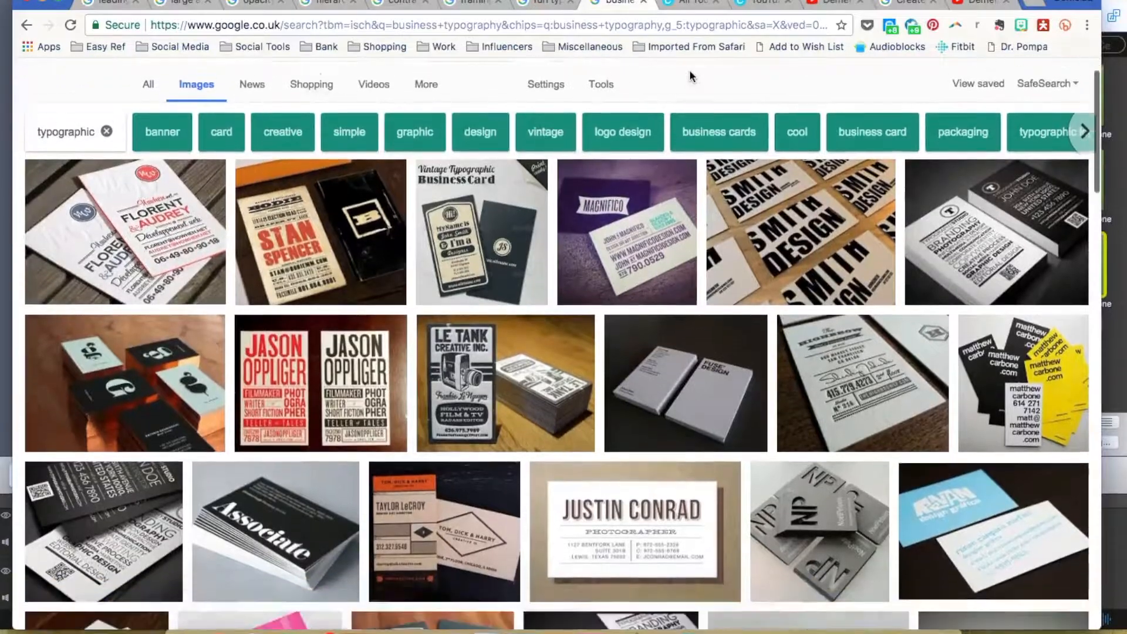
scroll(689, 69, "down", 5)
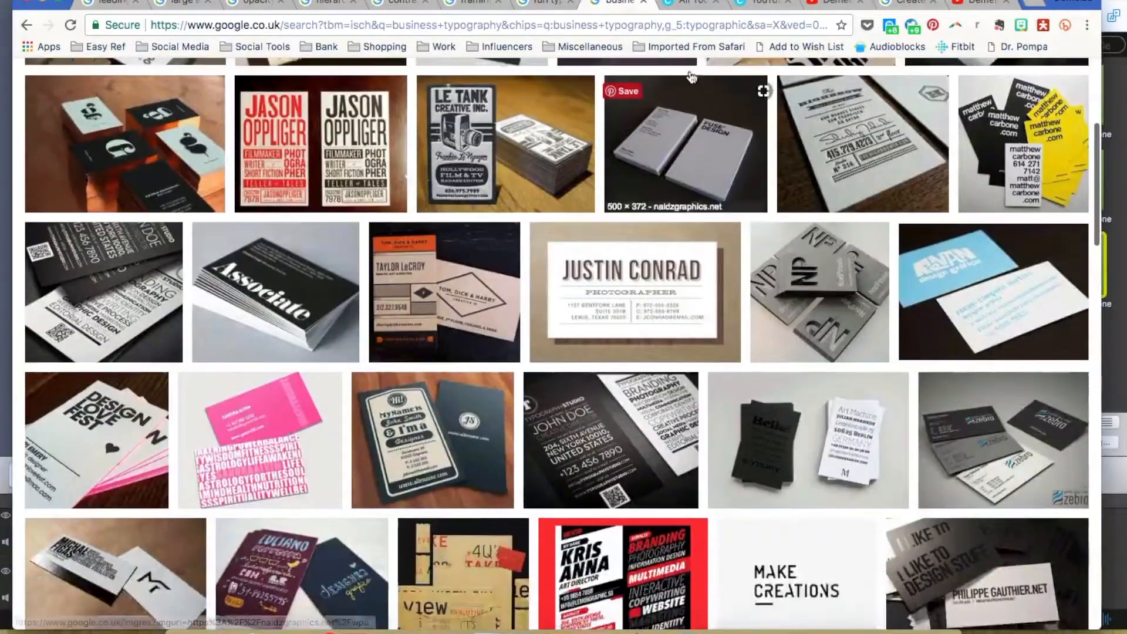
scroll(690, 70, "up", 10)
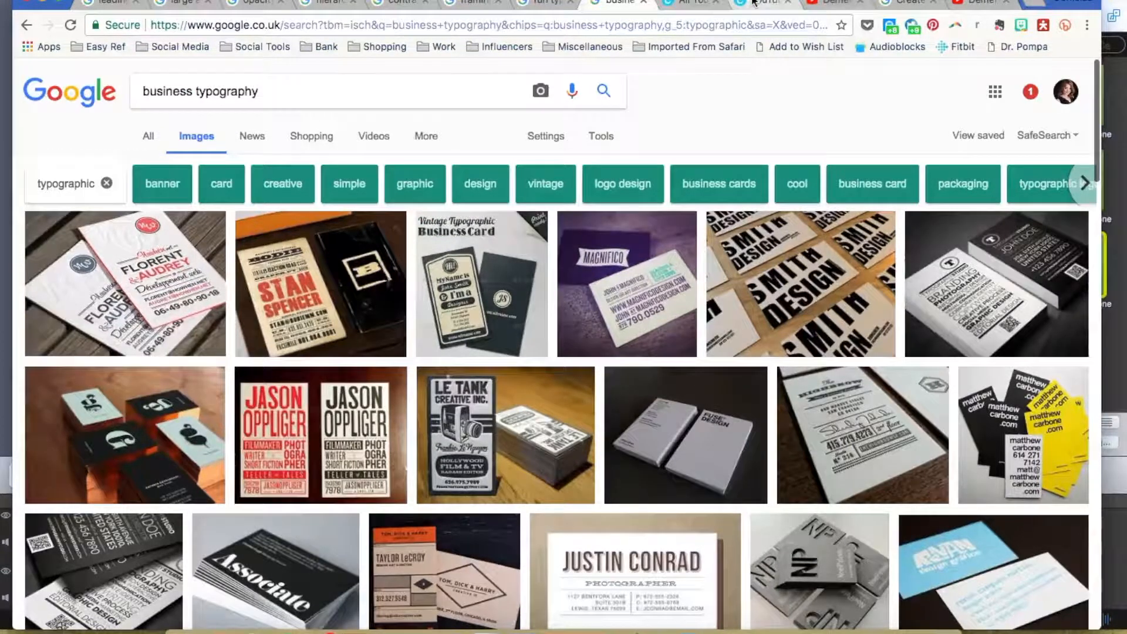
left_click(753, 2)
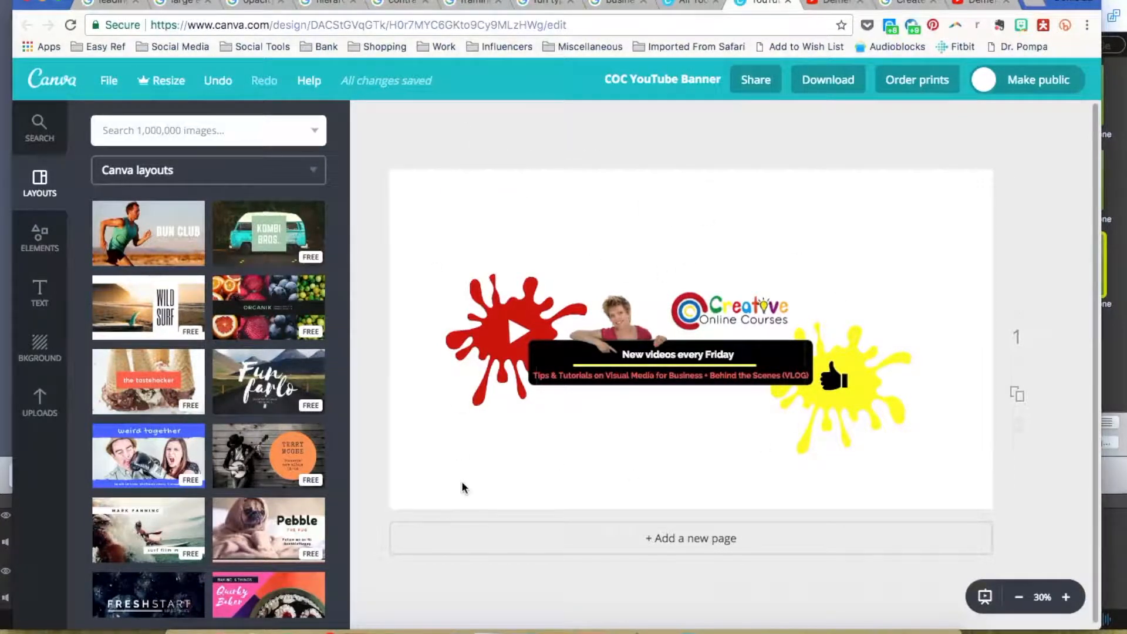
left_click_drag(845, 280, 871, 465)
left_click_drag(843, 399, 1019, 292)
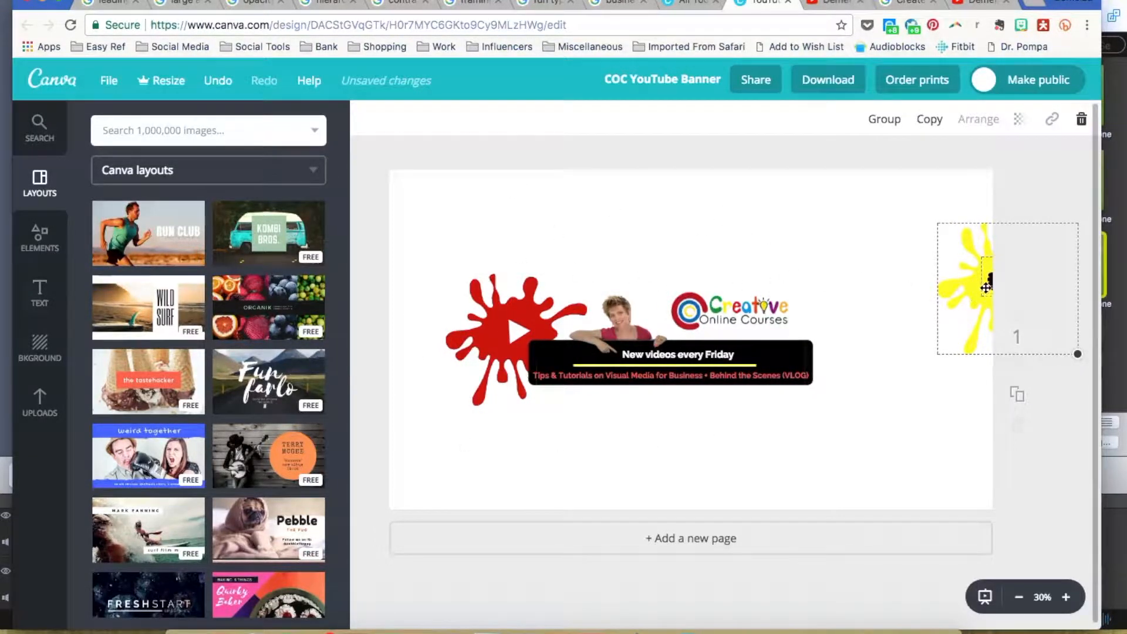
left_click_drag(982, 287, 821, 385)
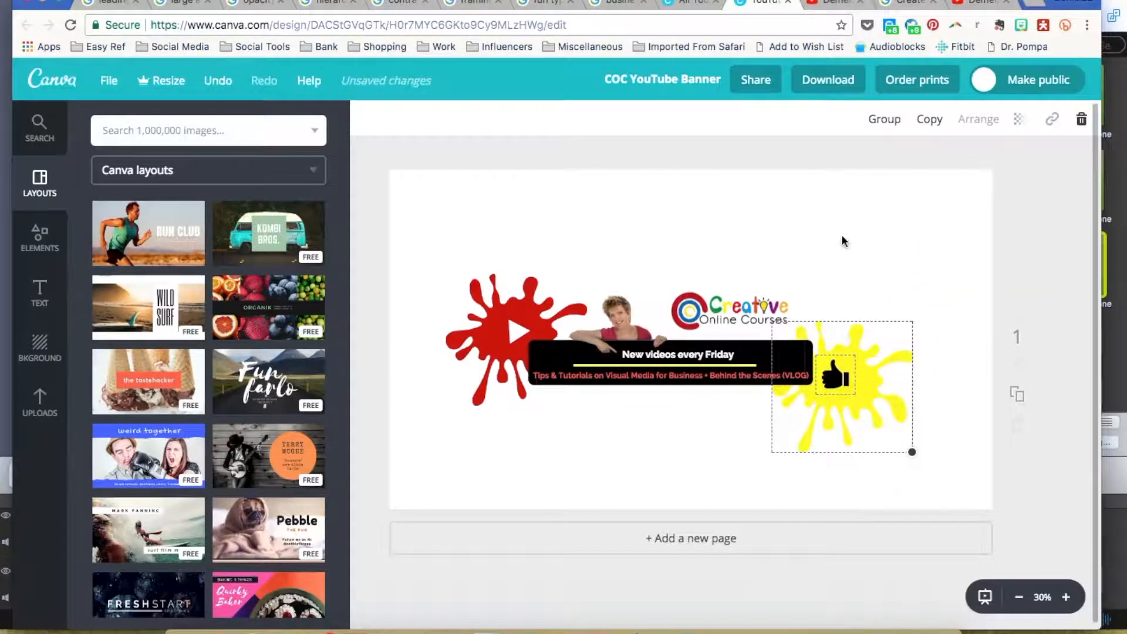
left_click(520, 194)
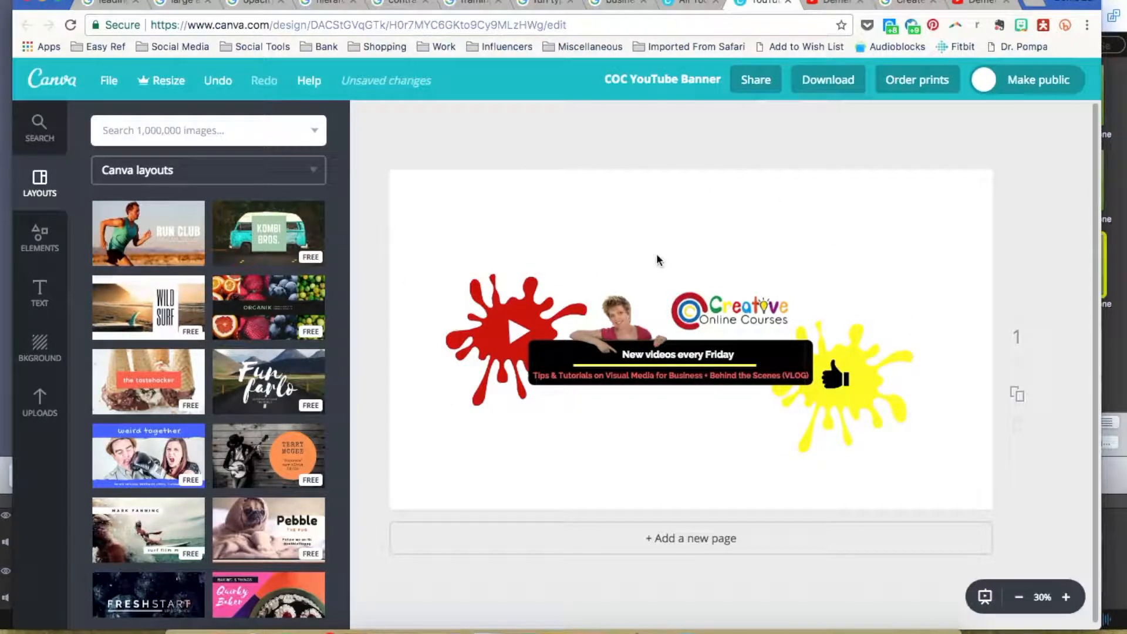
left_click(704, 301)
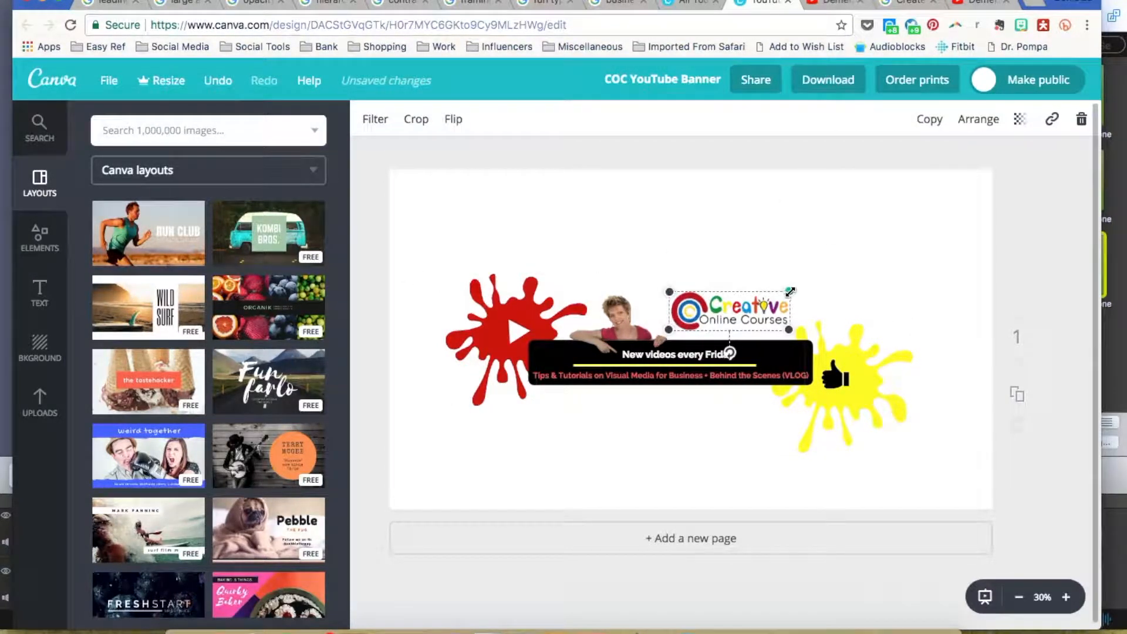
left_click_drag(789, 291, 876, 236)
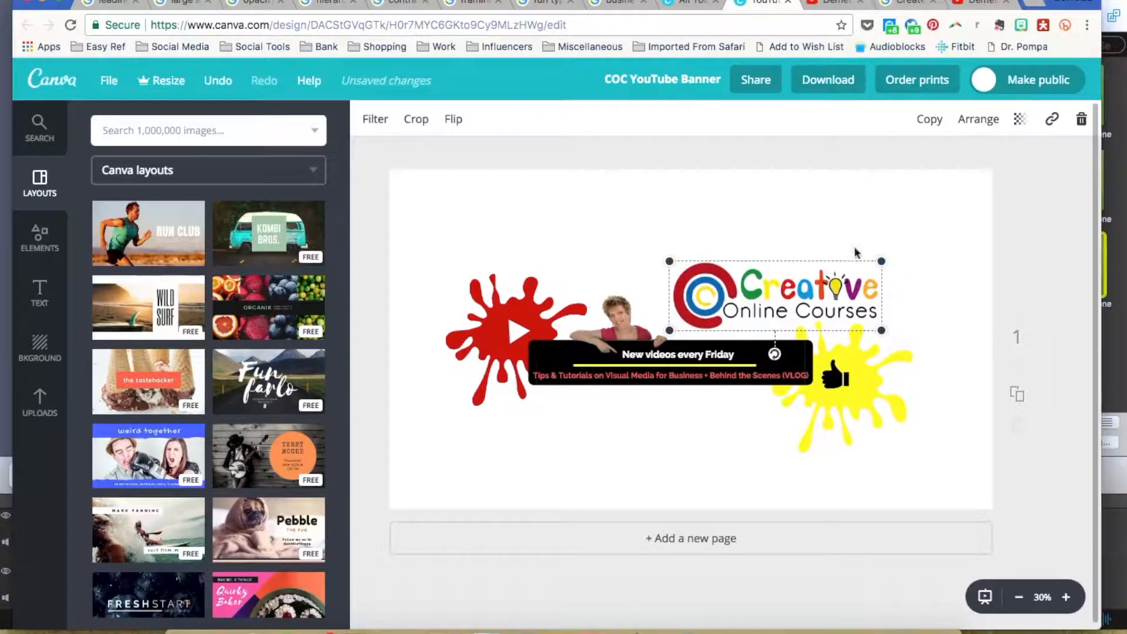
left_click(789, 230)
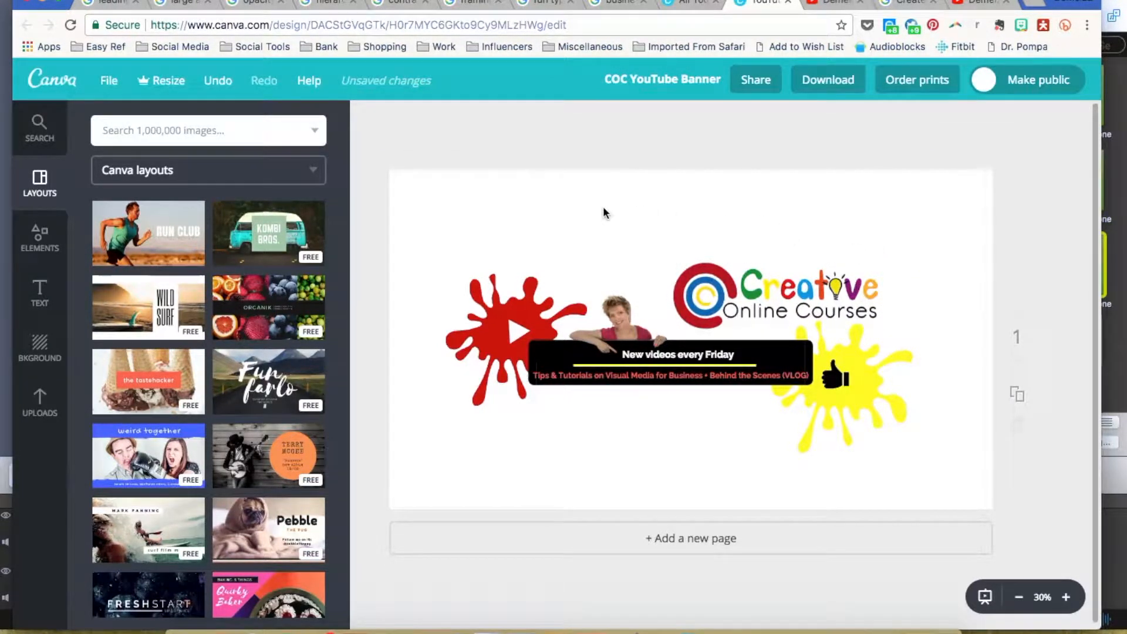
left_click(820, 284)
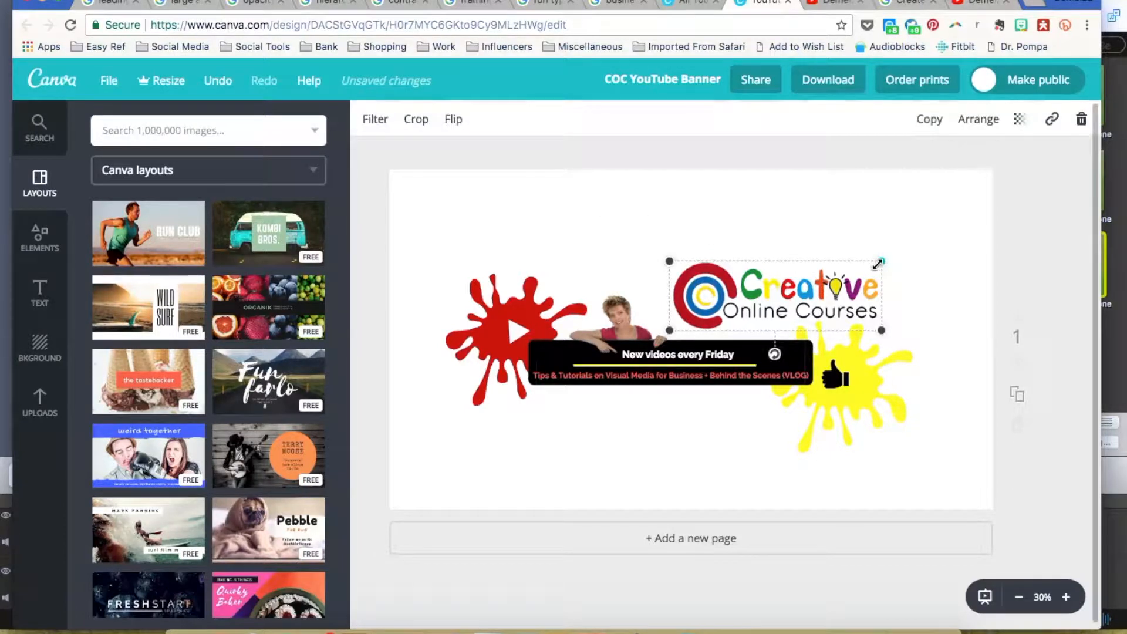
left_click_drag(881, 263, 790, 287)
Deselect the resized logo to view the finished banner.
left_click(763, 238)
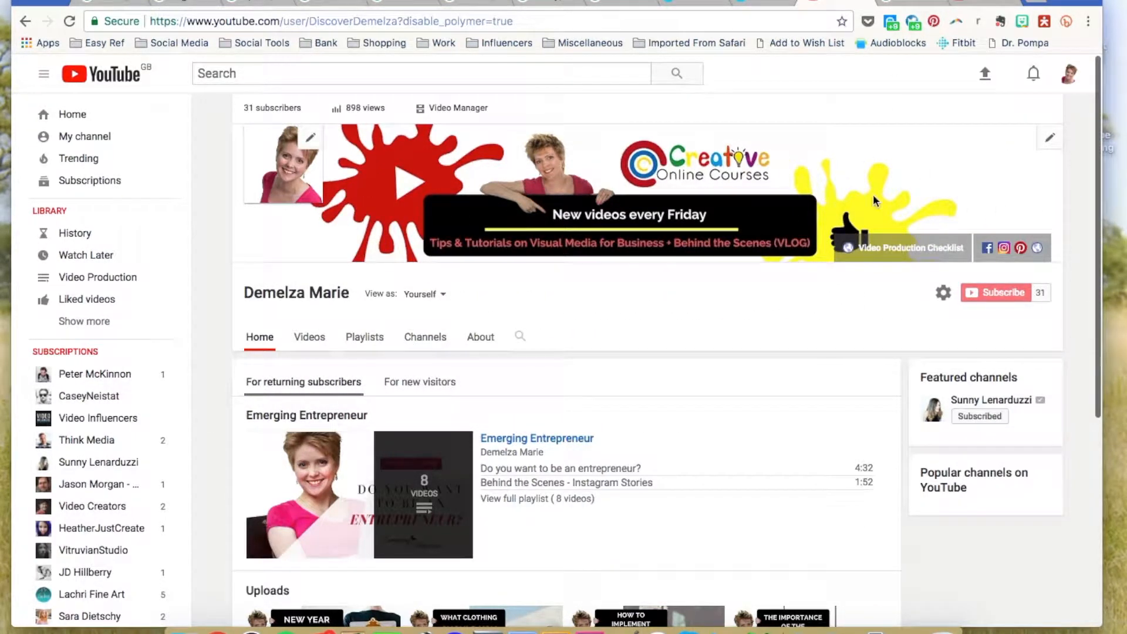
Open the channel art upload dialog and its help page on channel art sizes.
left_click(1050, 141)
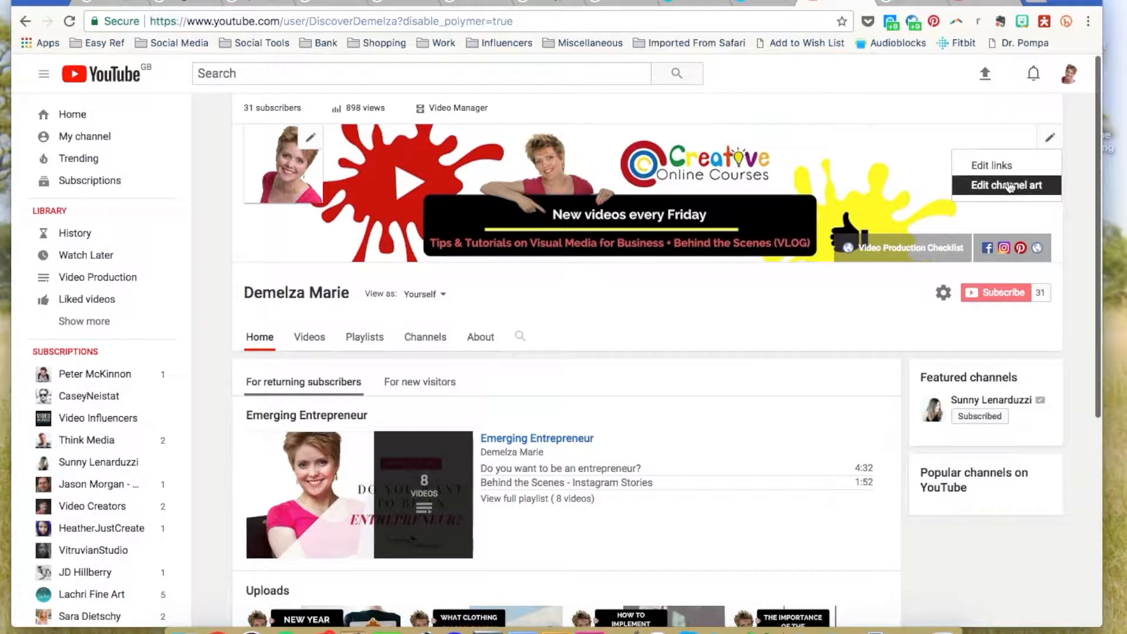
left_click(1009, 186)
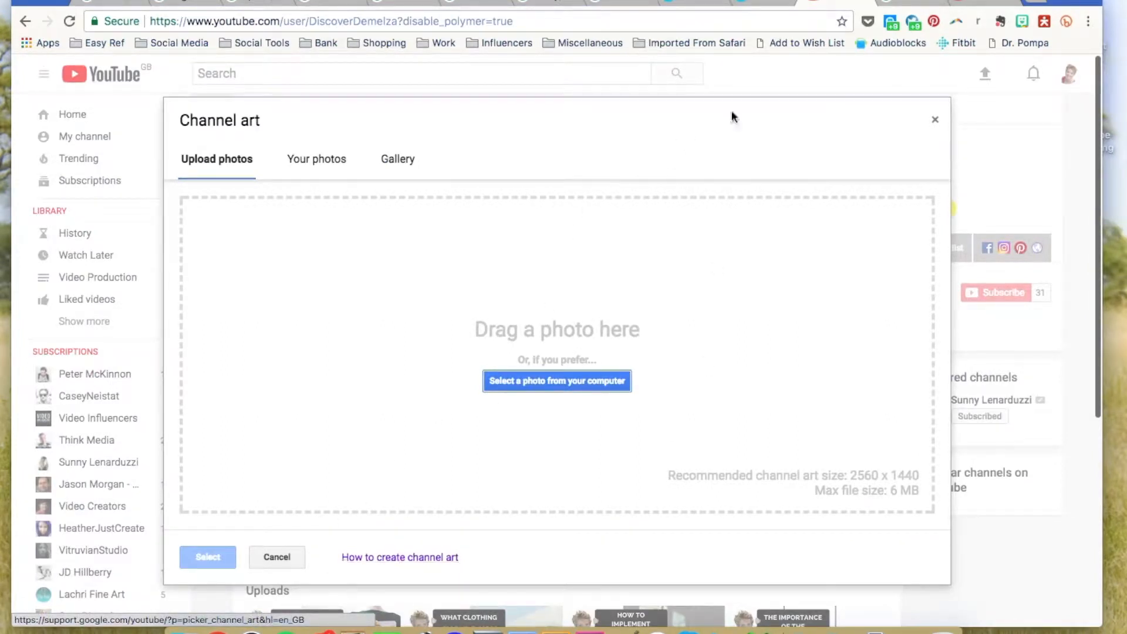
left_click(904, 7)
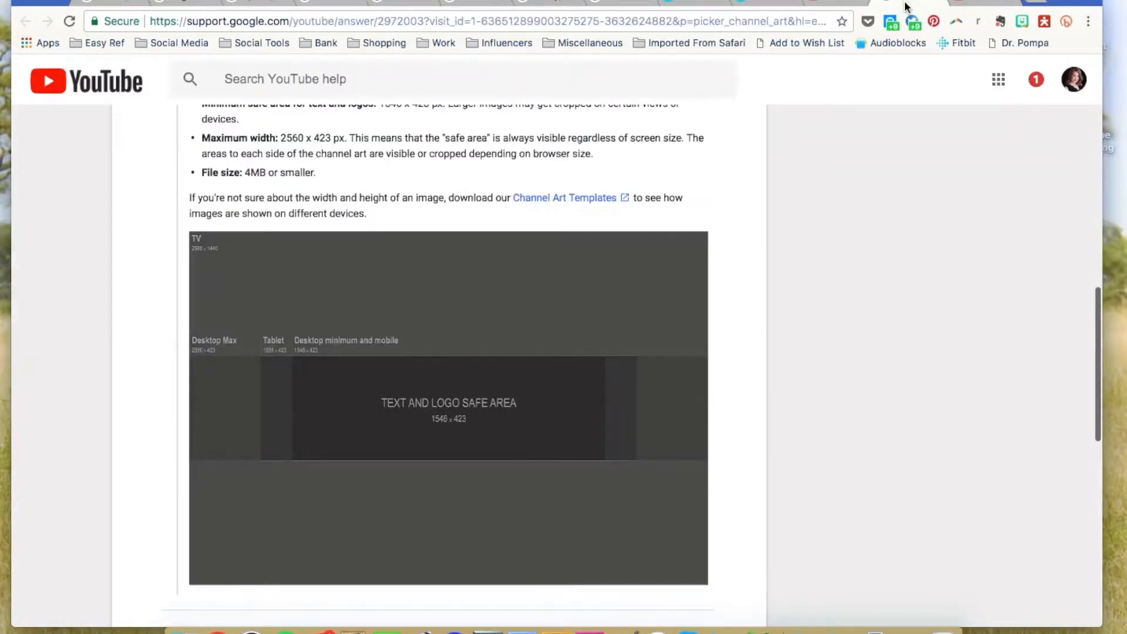
Review the 2560 x 1440 px size and 1546 x 423 safe-area guidelines.
scroll(661, 227, "up", 14)
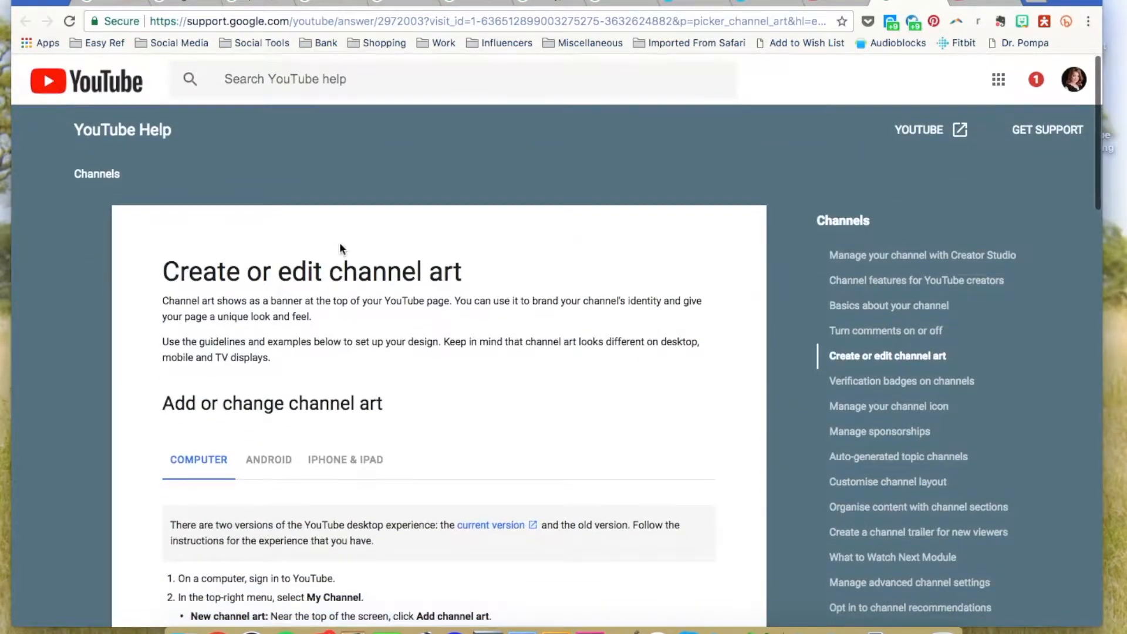
scroll(342, 249, "down", 2)
scroll(340, 249, "down", 9)
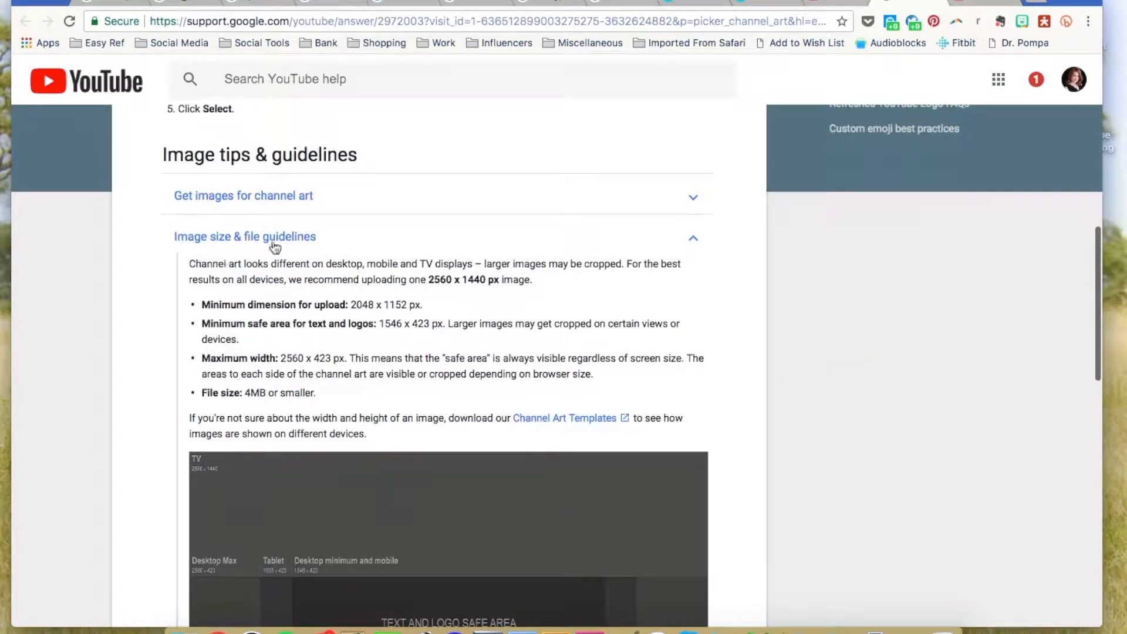
scroll(311, 246, "down", 5)
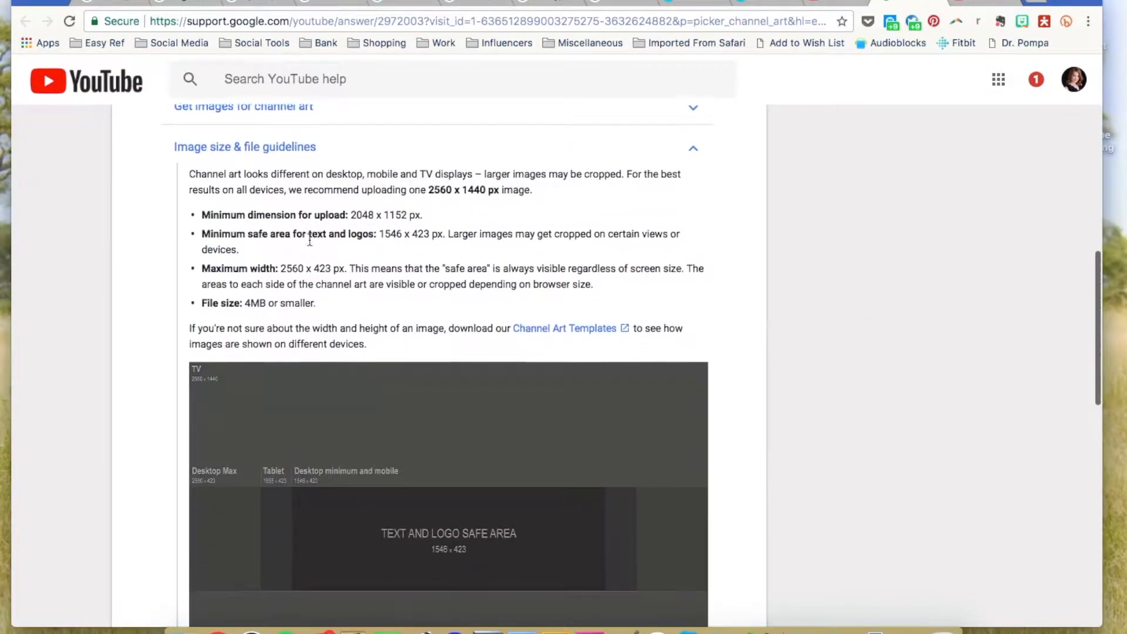
scroll(310, 241, "down", 2)
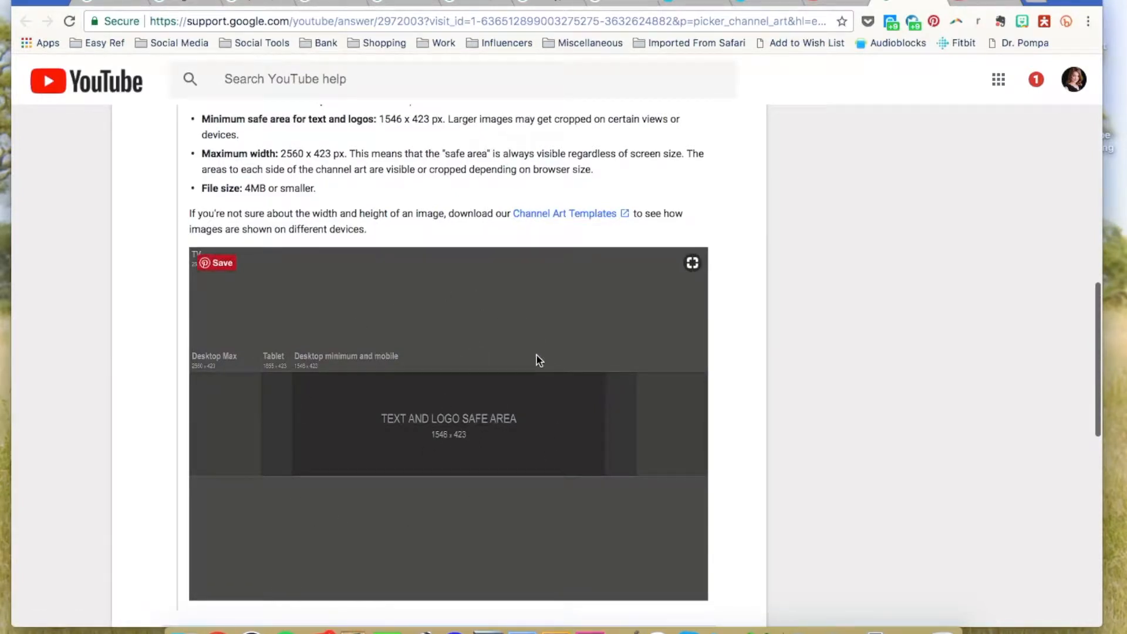
left_click(686, 3)
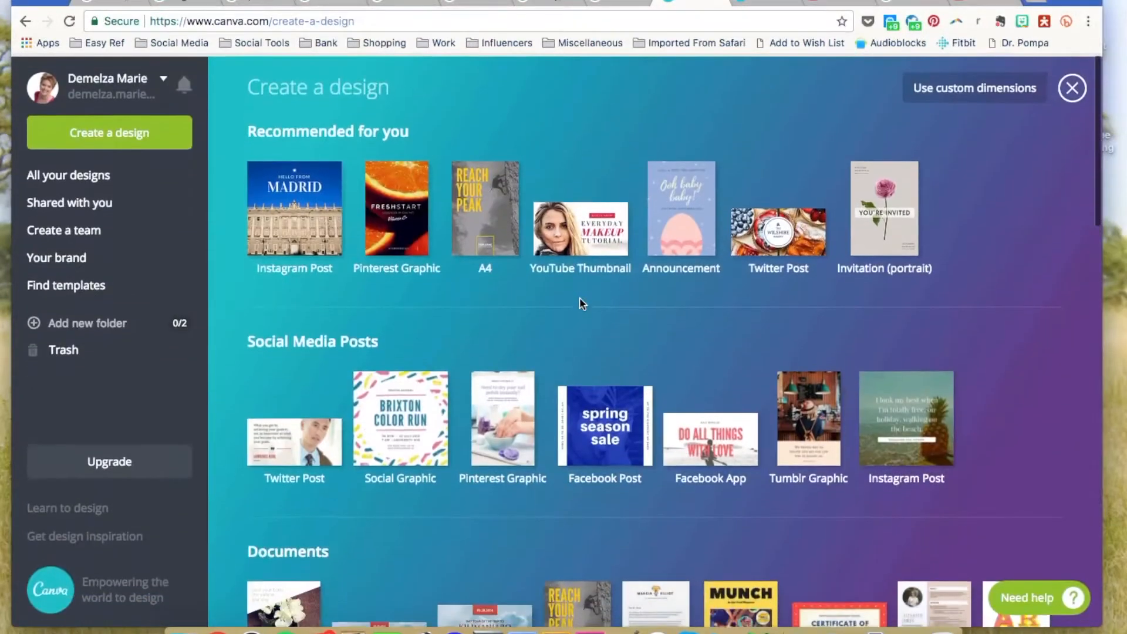
Create a blank YouTube Channel Art design from the Social Media & Email Headers section.
scroll(579, 297, "down", 15)
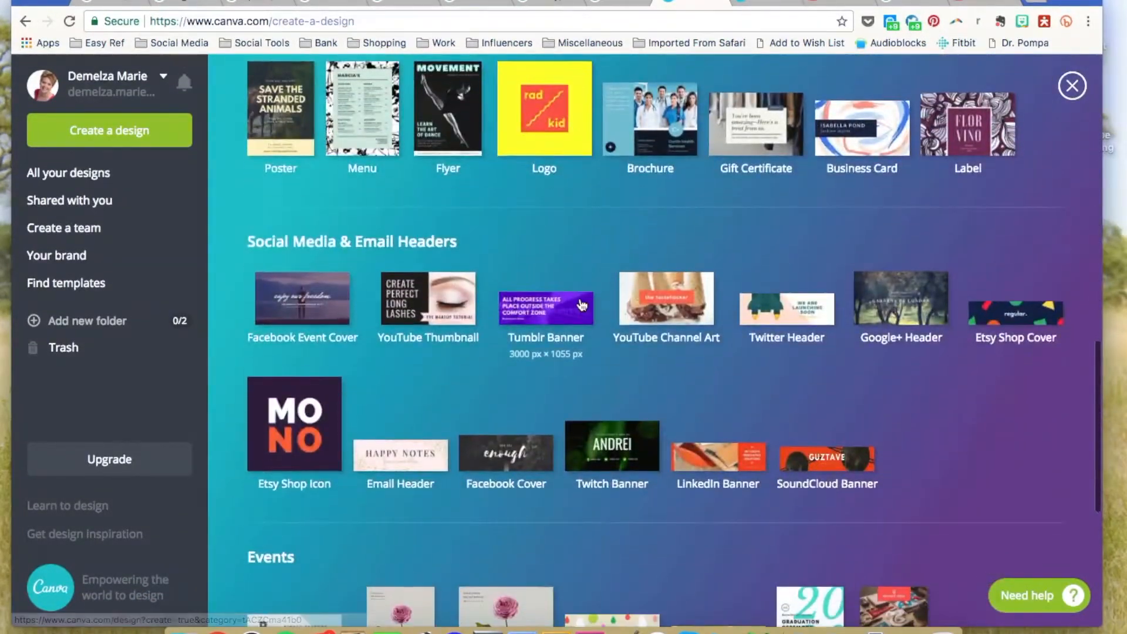
scroll(581, 304, "down", 1)
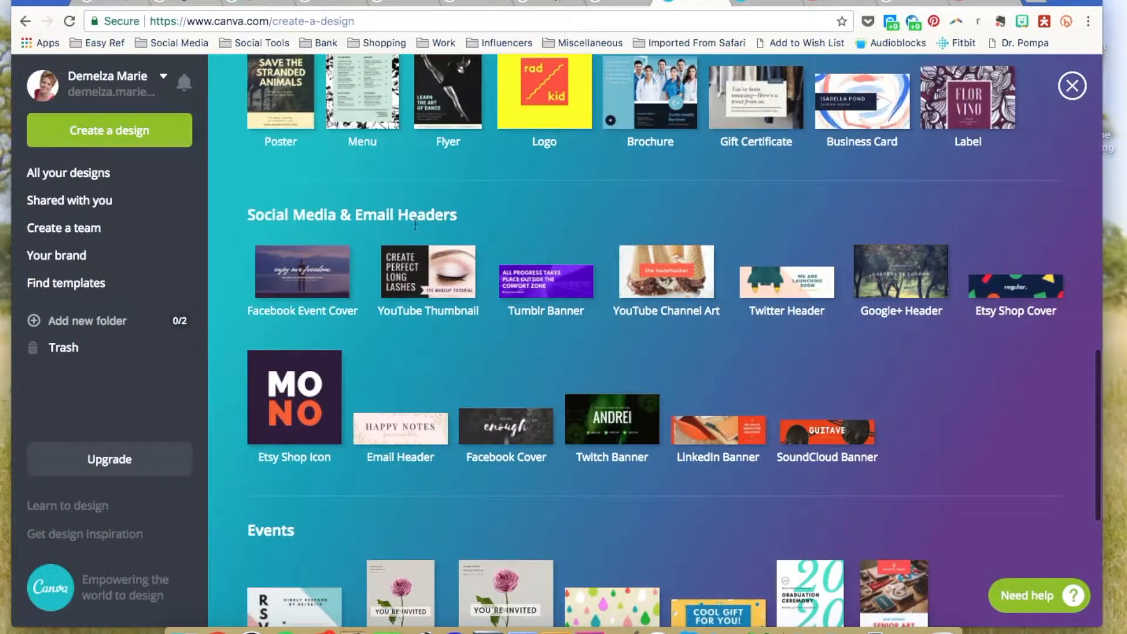
left_click(671, 272)
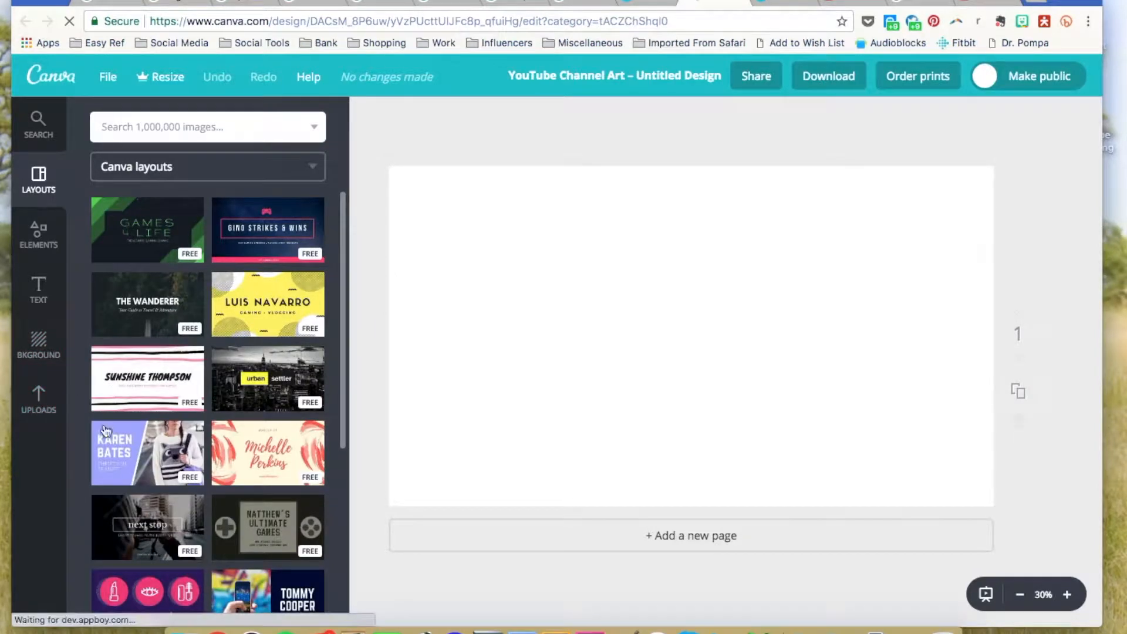
Upload 'Channel Art Template (Fireworks).png' from Finder and place it on the blank page.
left_click(38, 402)
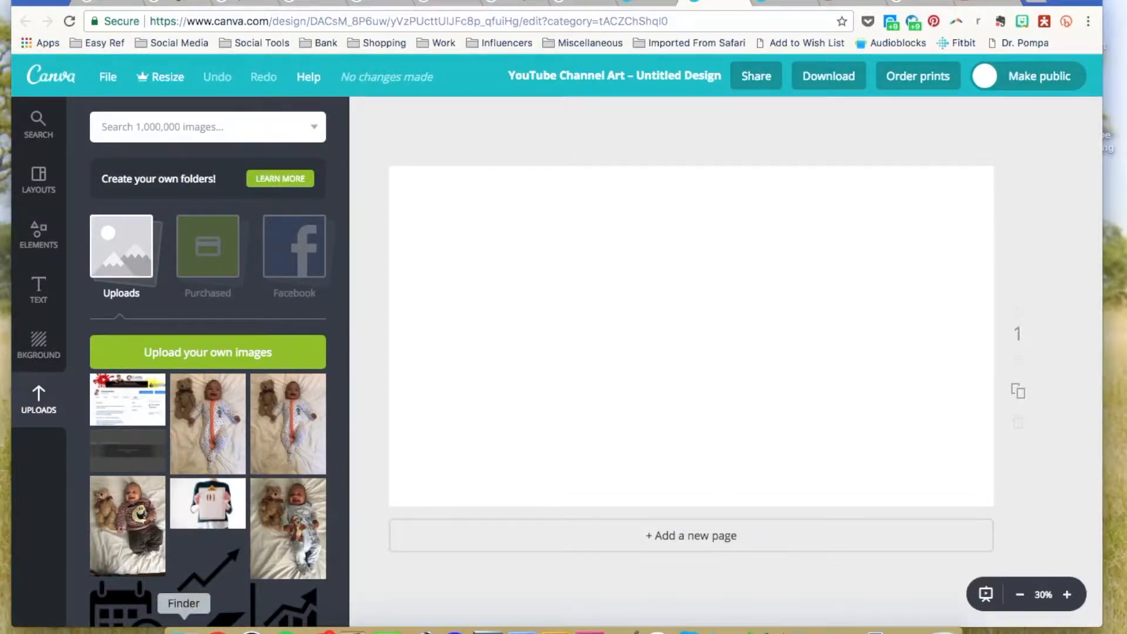
left_click(184, 627)
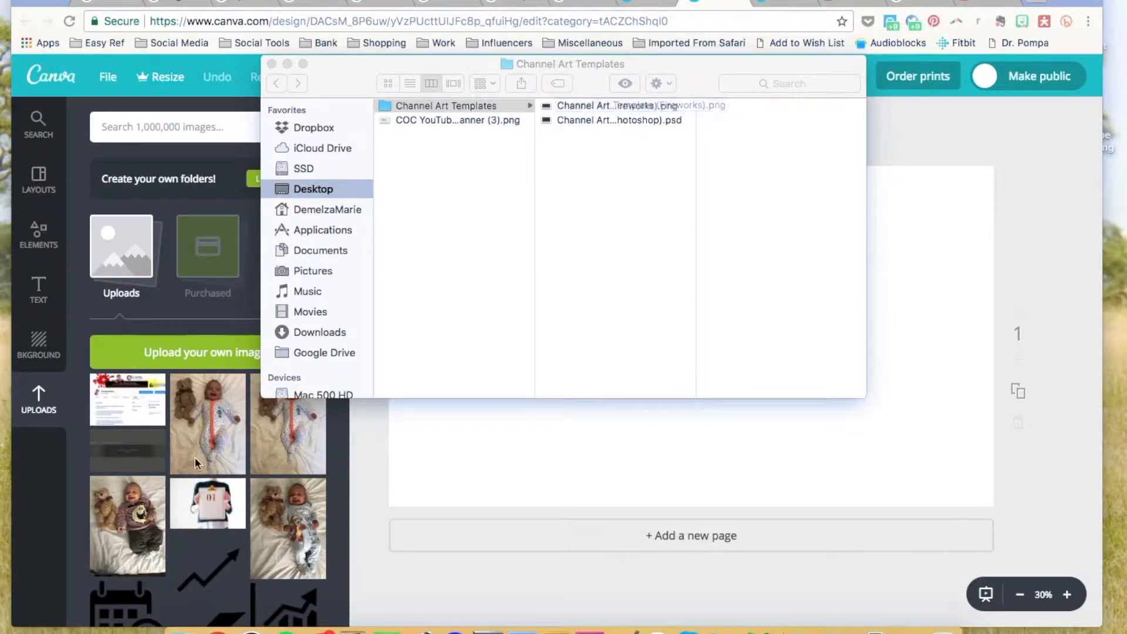
left_click_drag(628, 109, 152, 446)
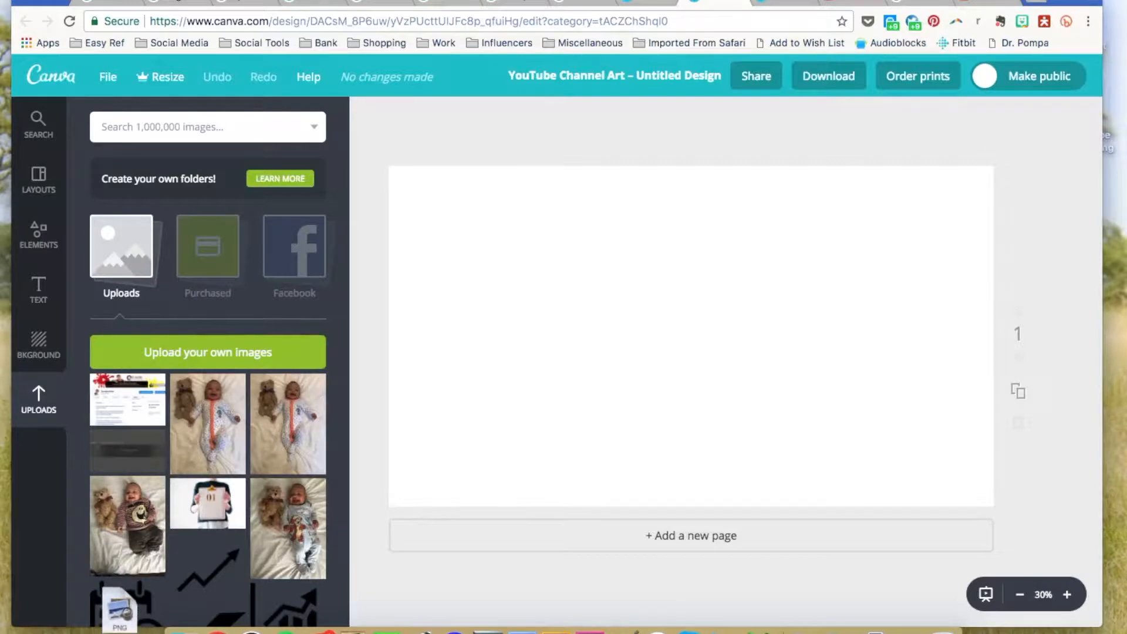
left_click(138, 456)
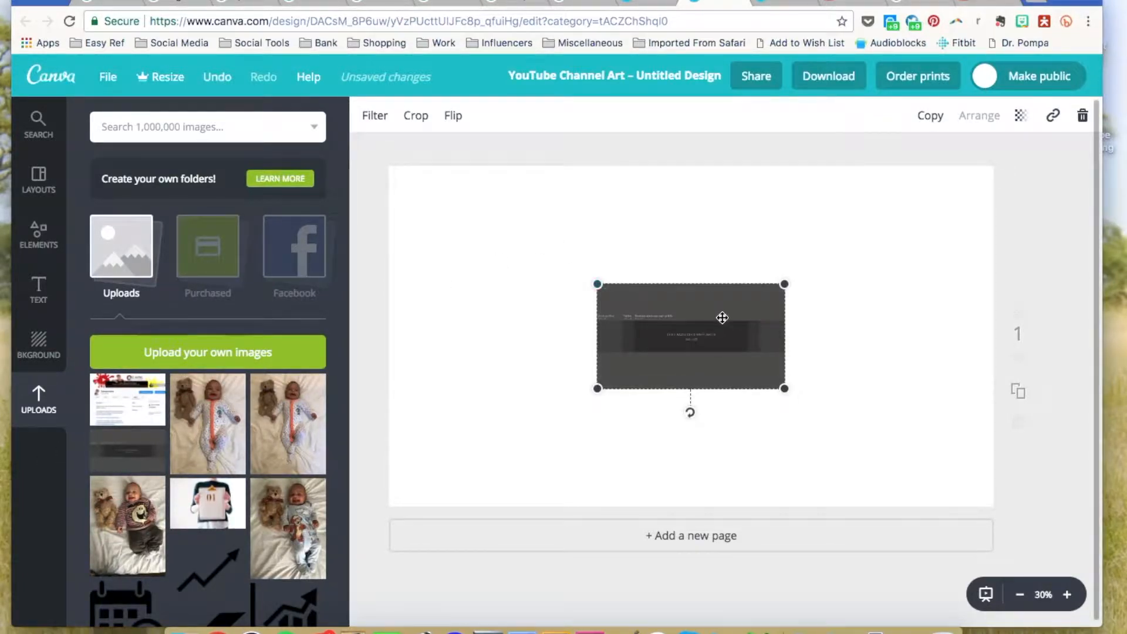
Align the template to the top-left corner and stretch it to cover the whole page.
left_click_drag(691, 300, 517, 203)
left_click_drag(577, 271, 986, 509)
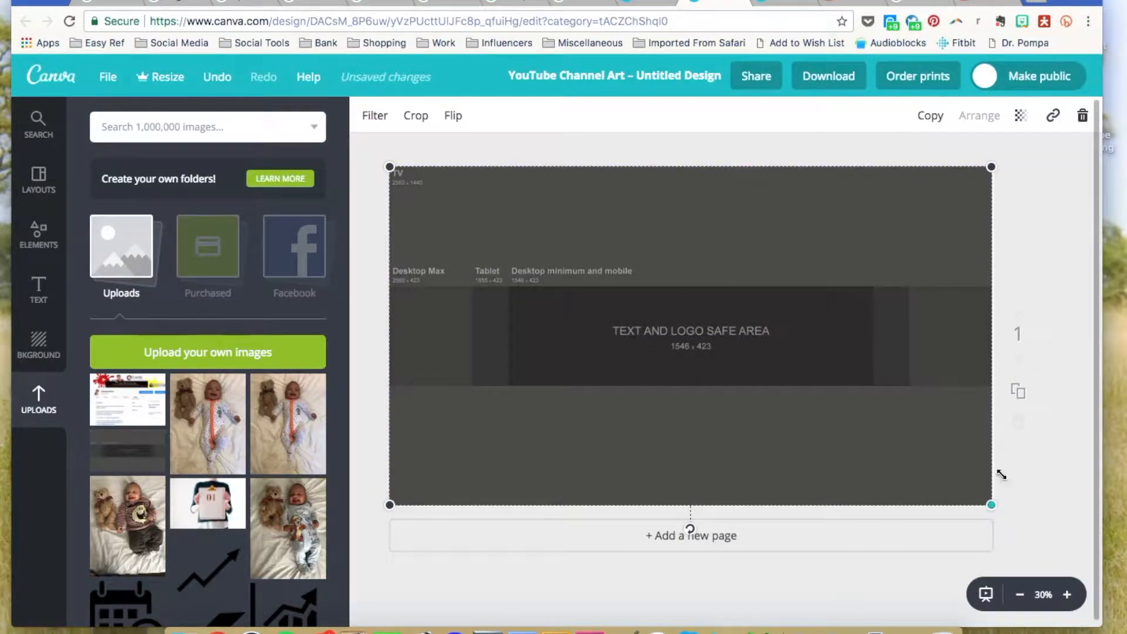
left_click_drag(991, 504, 993, 505)
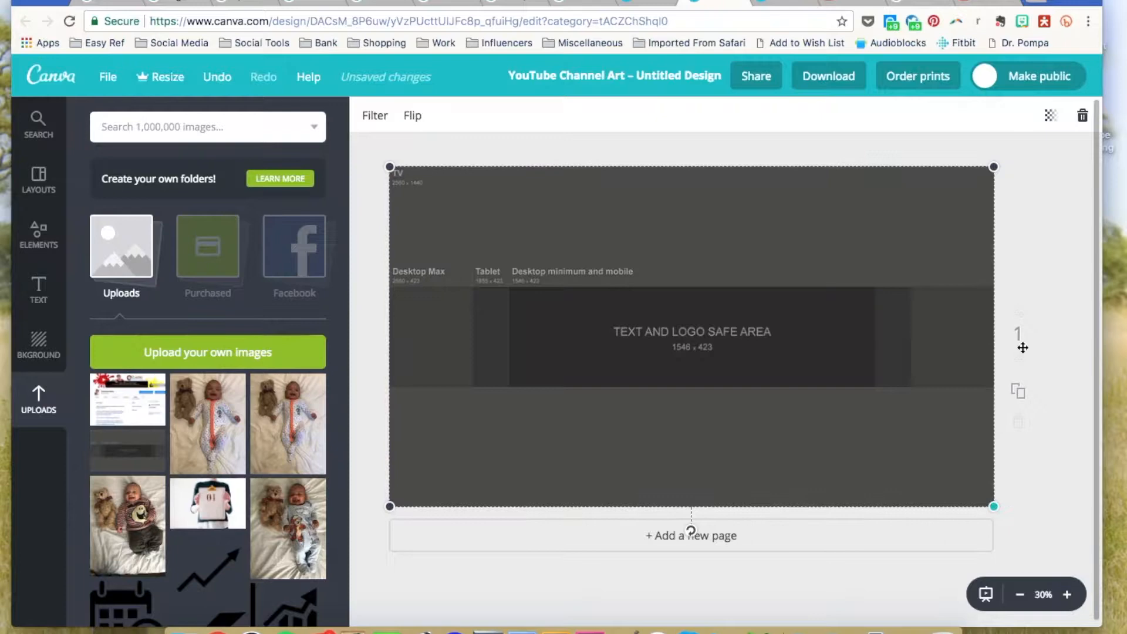
left_click(1037, 276)
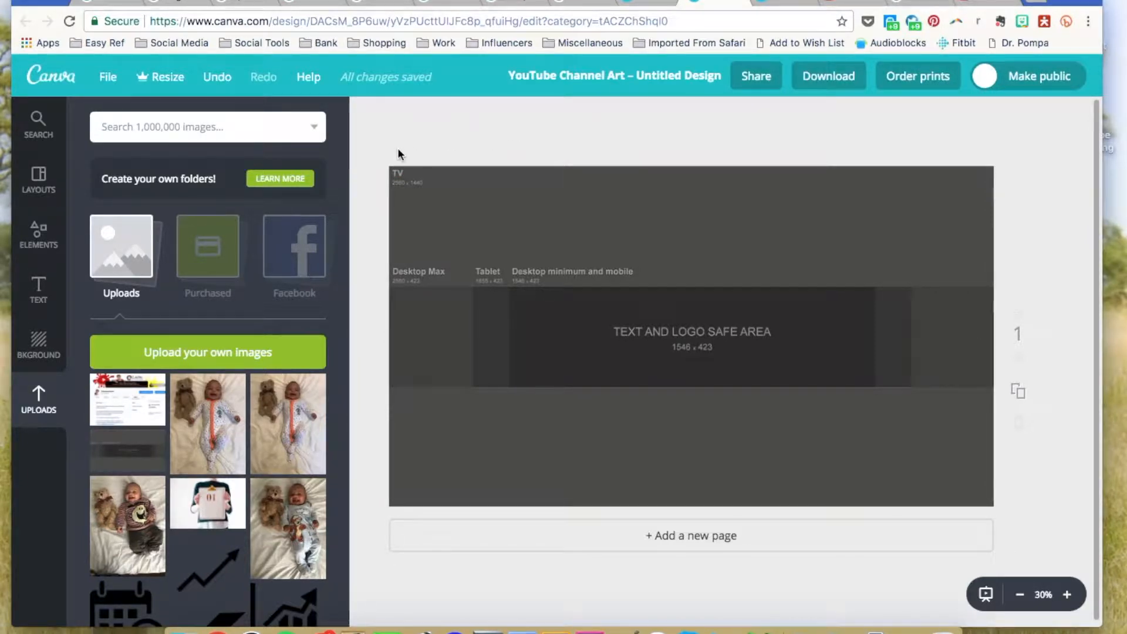
Add a white rounded square and reshape it into a thin bar inside the safe area.
left_click(43, 234)
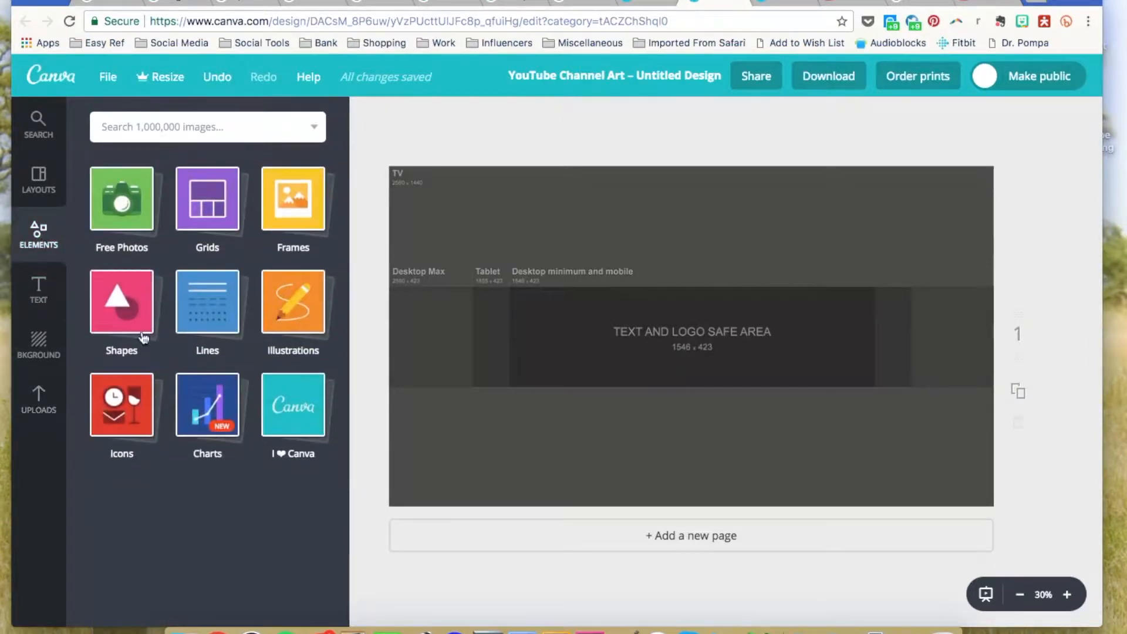
left_click(120, 304)
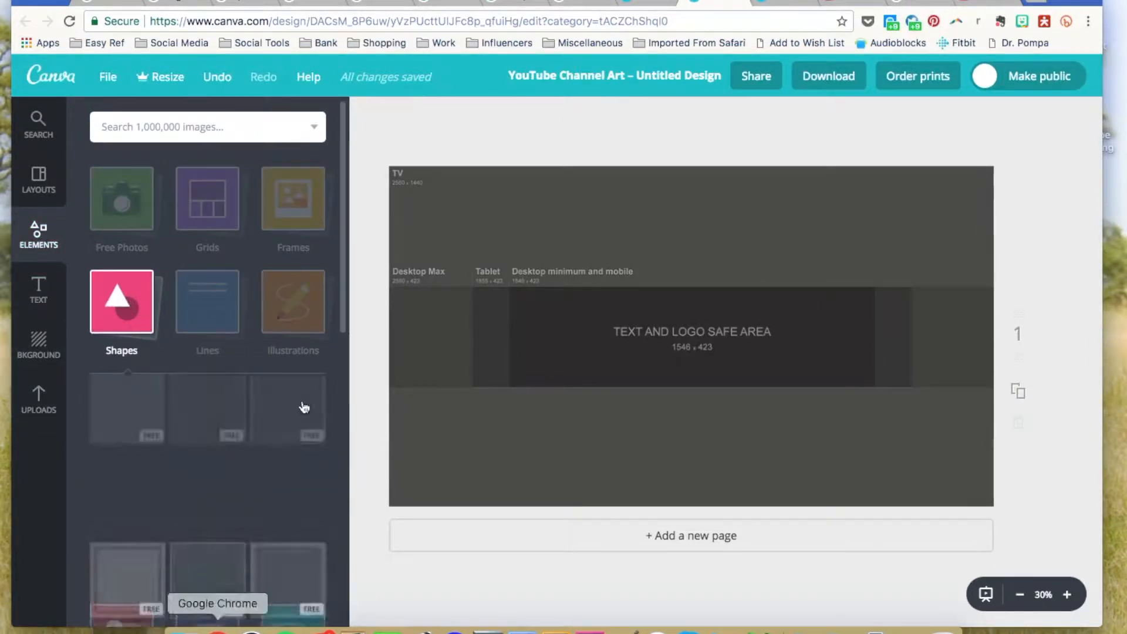
scroll(226, 401, "down", 1)
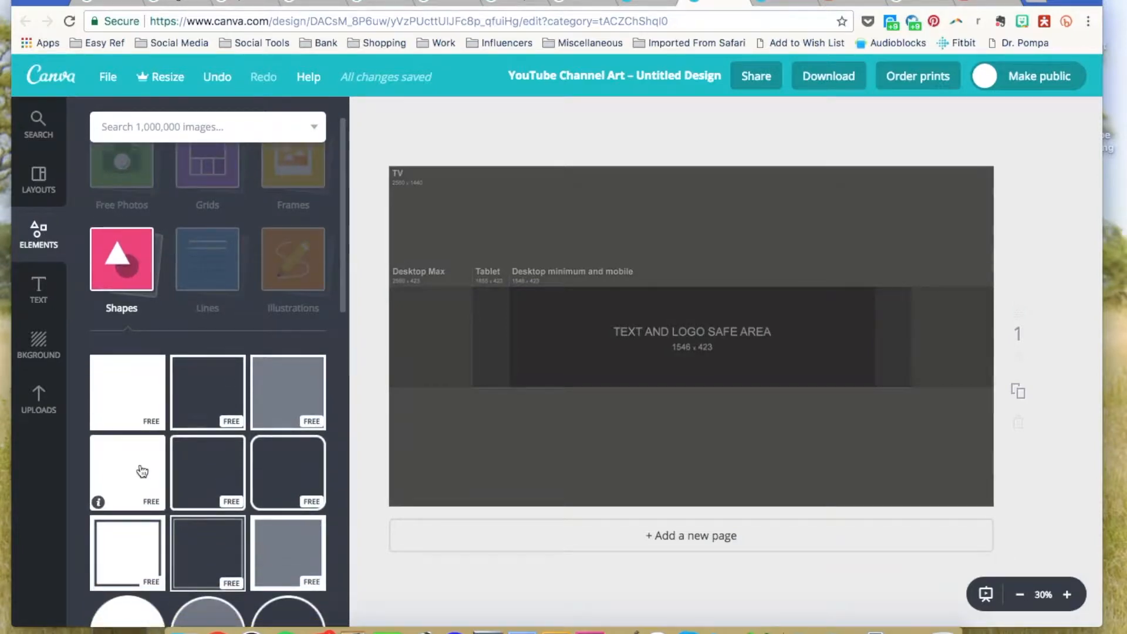
left_click(143, 468)
left_click_drag(692, 175, 690, 492)
left_click_drag(760, 473, 754, 356)
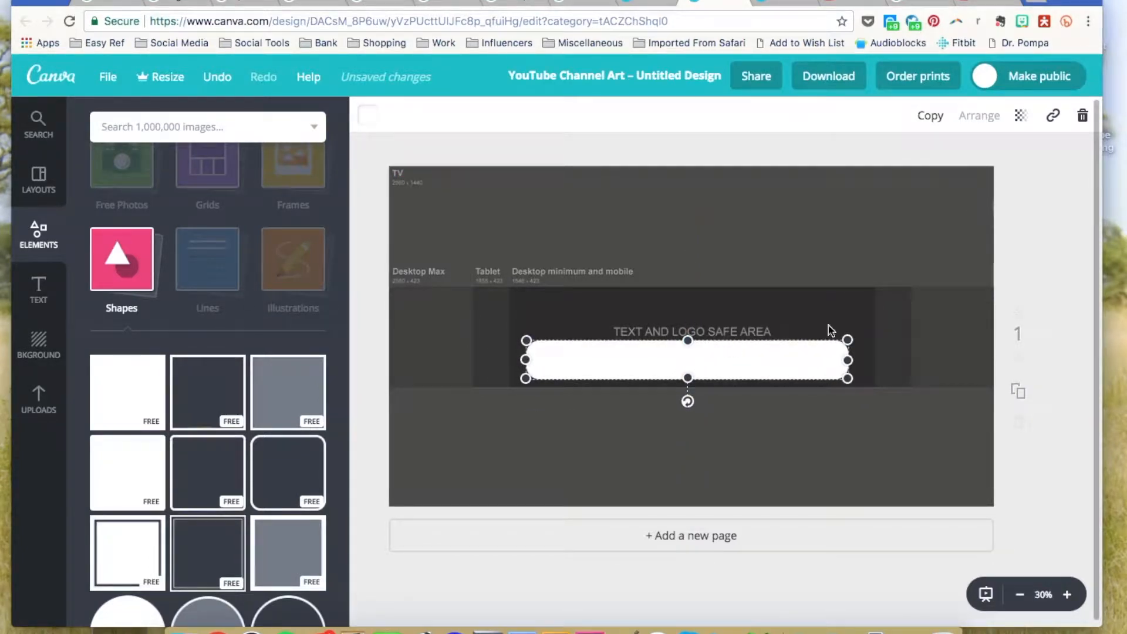
left_click_drag(849, 340, 808, 366)
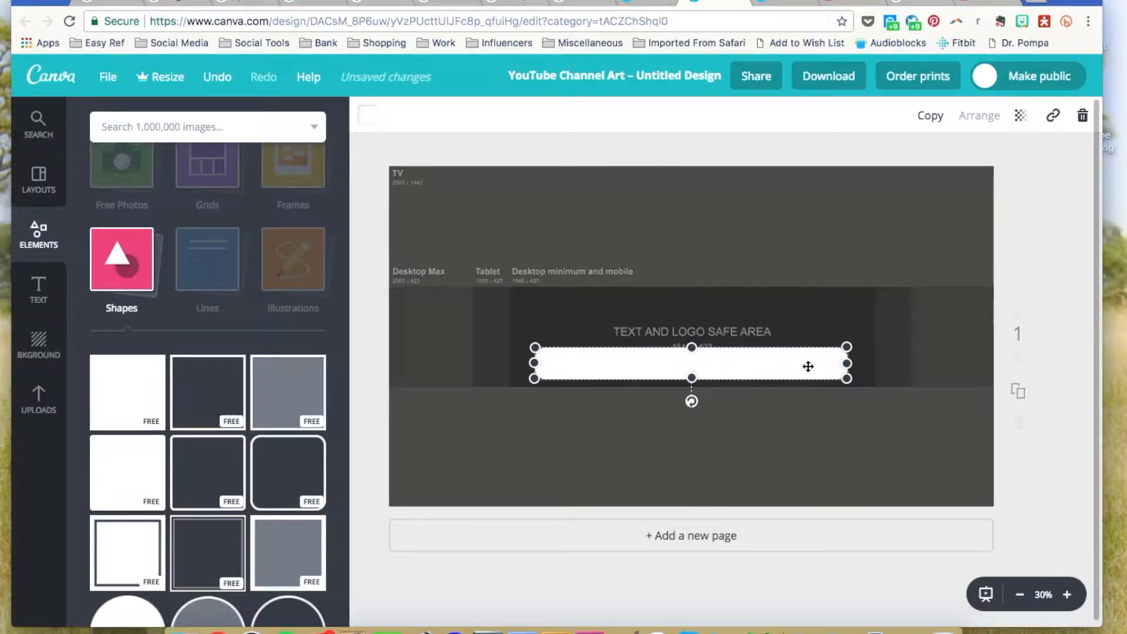
Change the bar's colour to black.
left_click(369, 114)
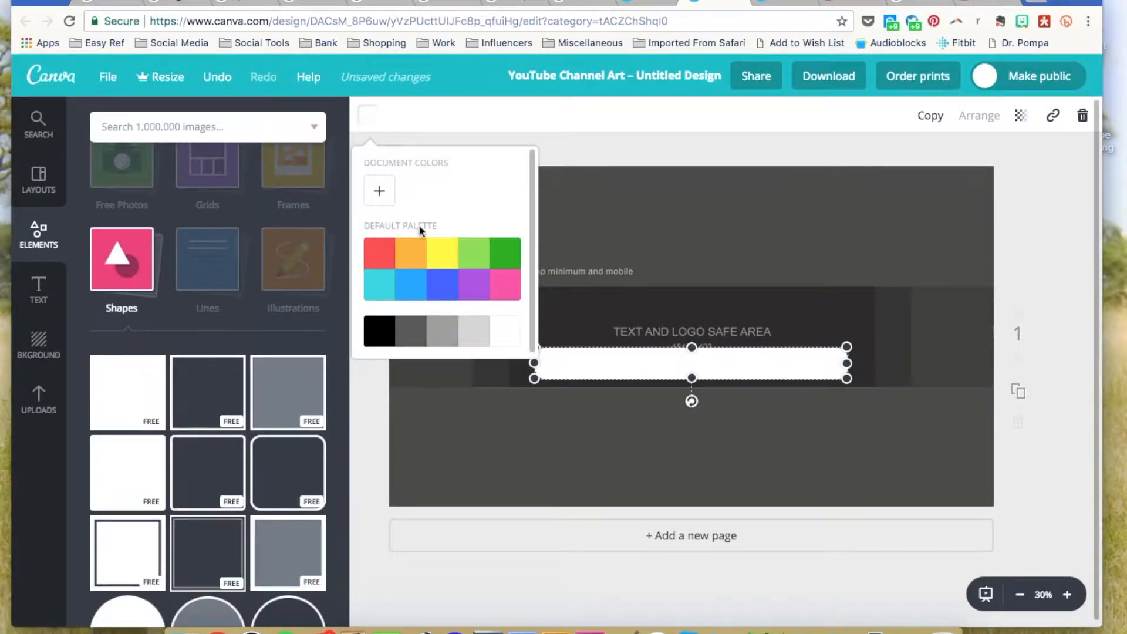
left_click(380, 337)
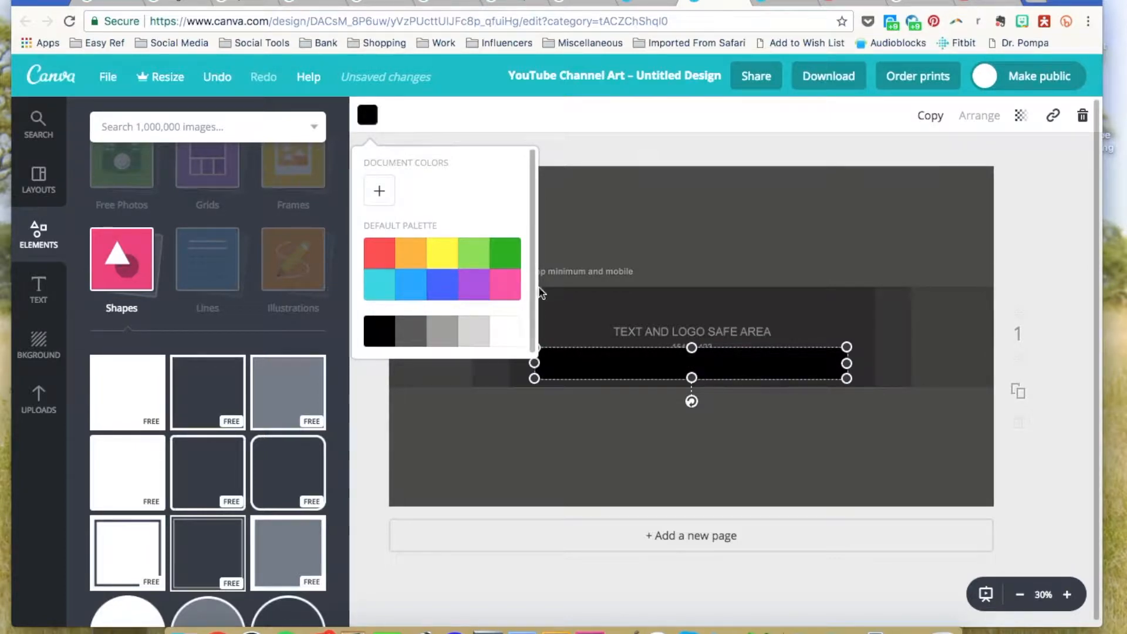
left_click(578, 151)
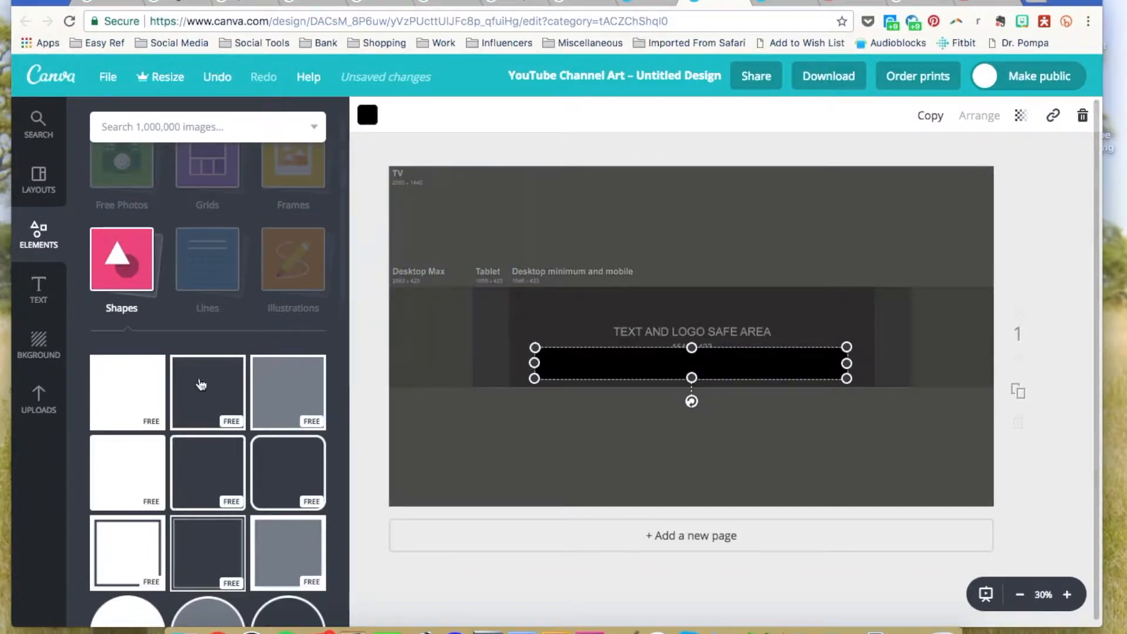
left_click(38, 403)
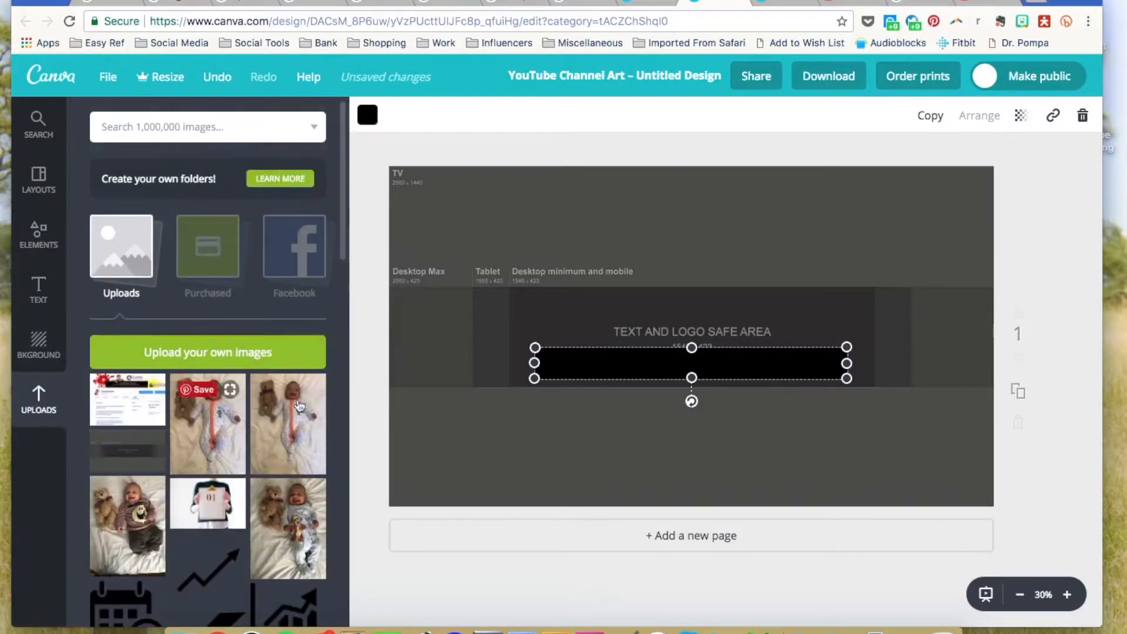
Add the leaning-woman photo, shrunk so she leans over the bar's left side.
scroll(237, 498, "down", 15)
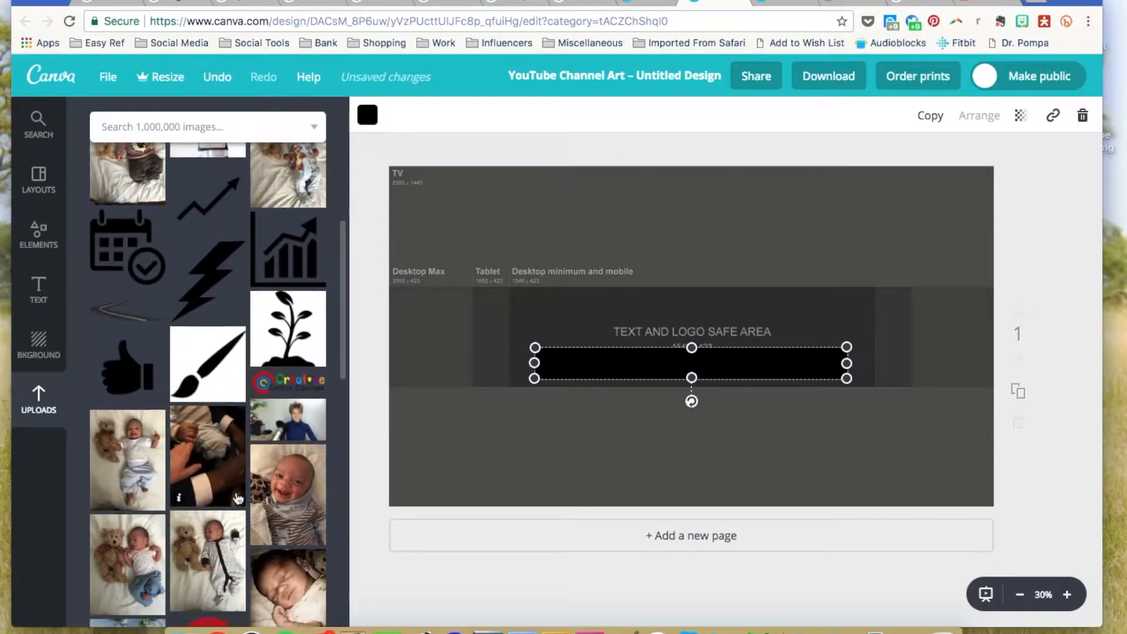
scroll(238, 499, "down", 6)
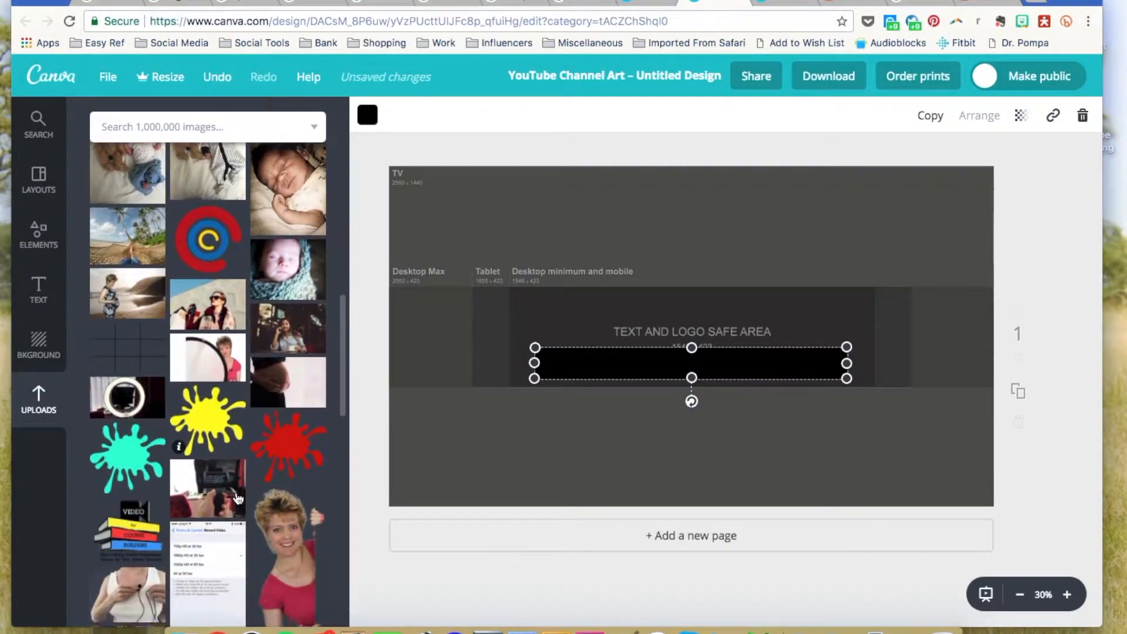
scroll(238, 499, "down", 2)
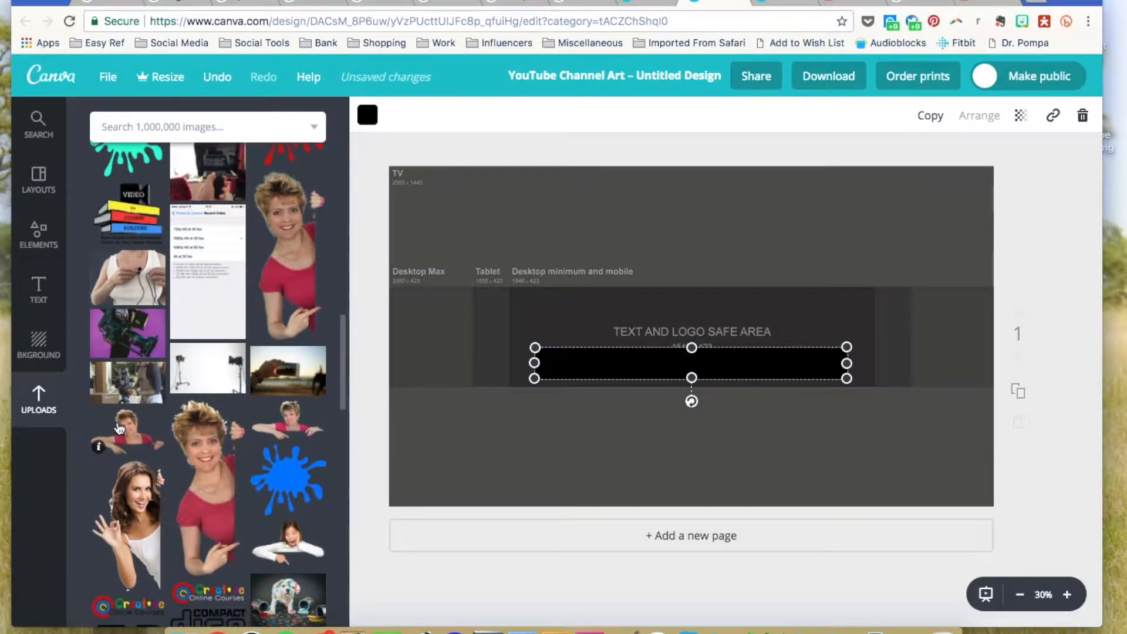
left_click(128, 428)
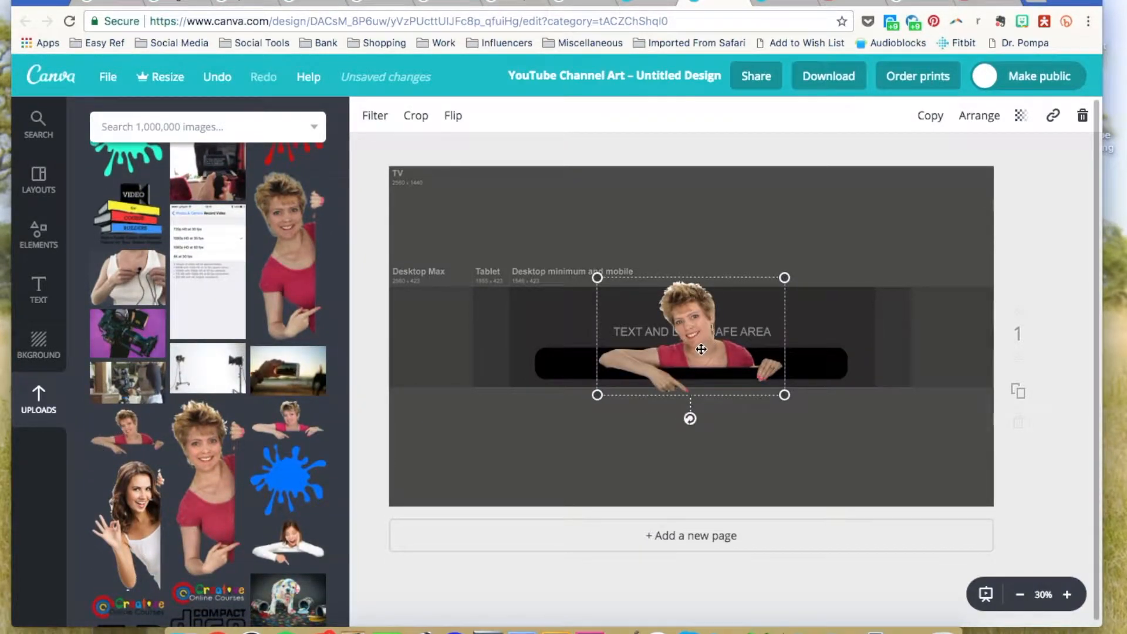
left_click_drag(701, 349, 637, 323)
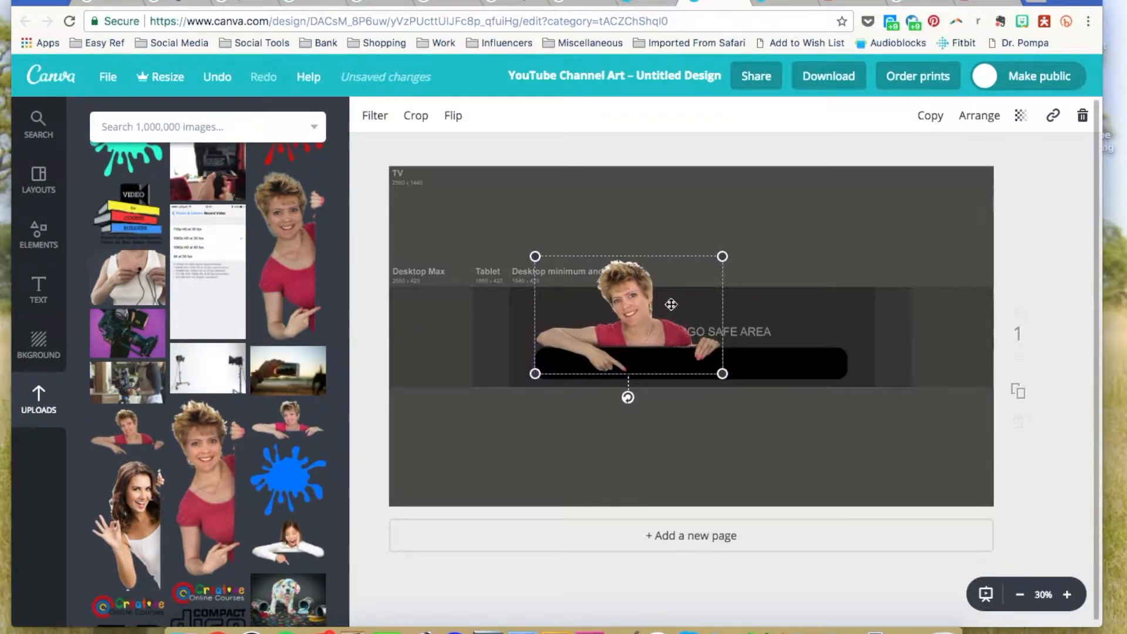
left_click_drag(722, 257, 635, 310)
left_click_drag(583, 340, 615, 325)
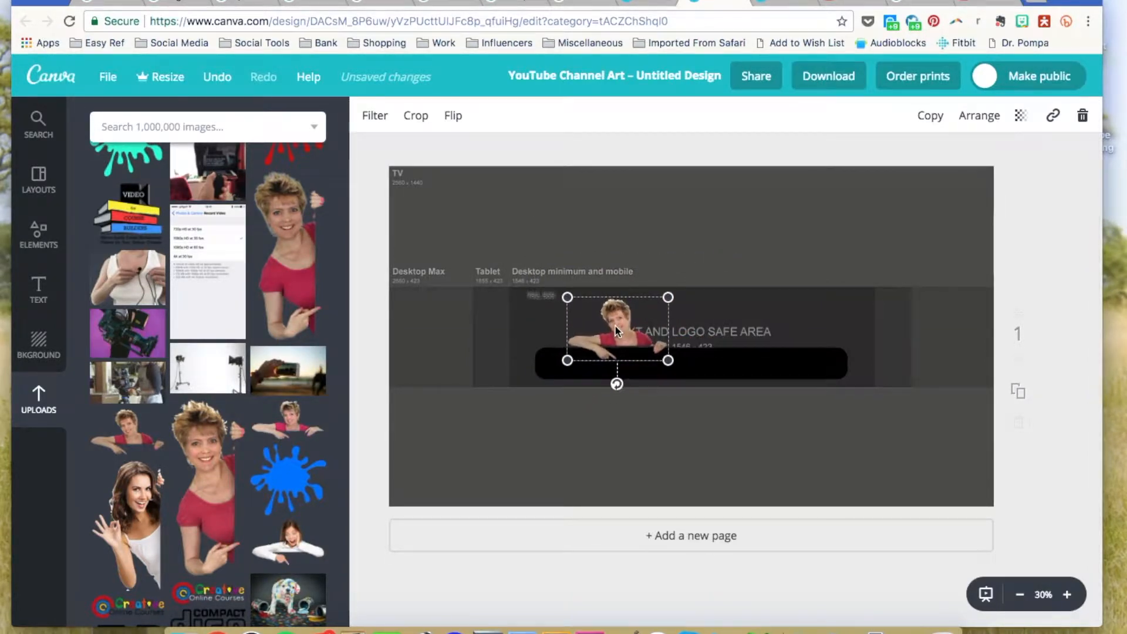
left_click(673, 245)
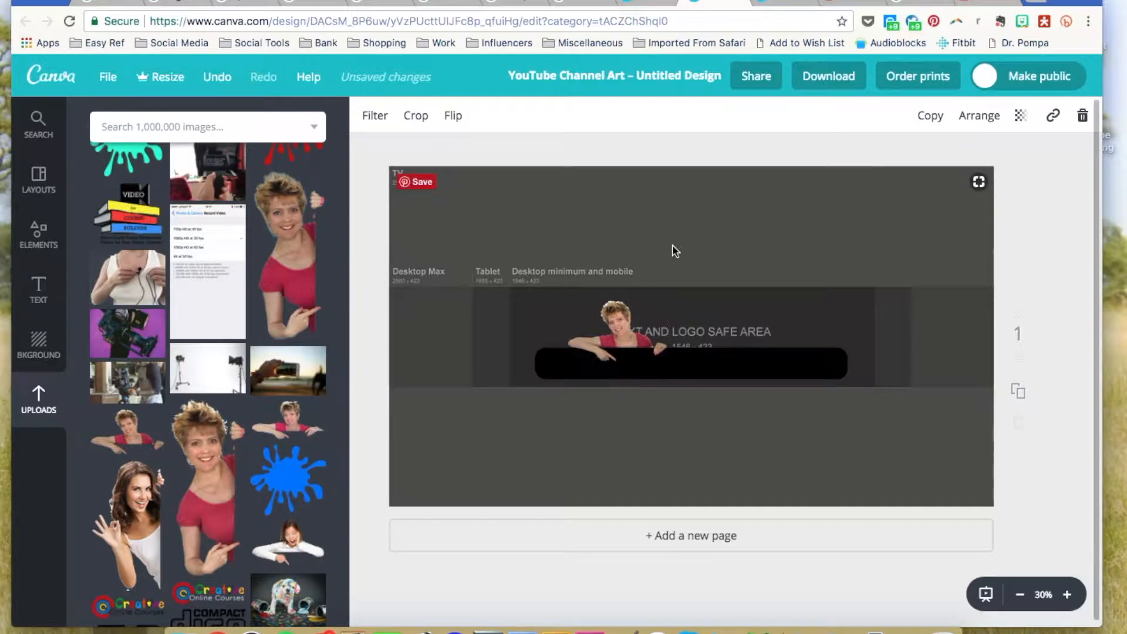
Add the Creative logo, shrunk and placed on the right just above the black bar.
left_click(129, 612)
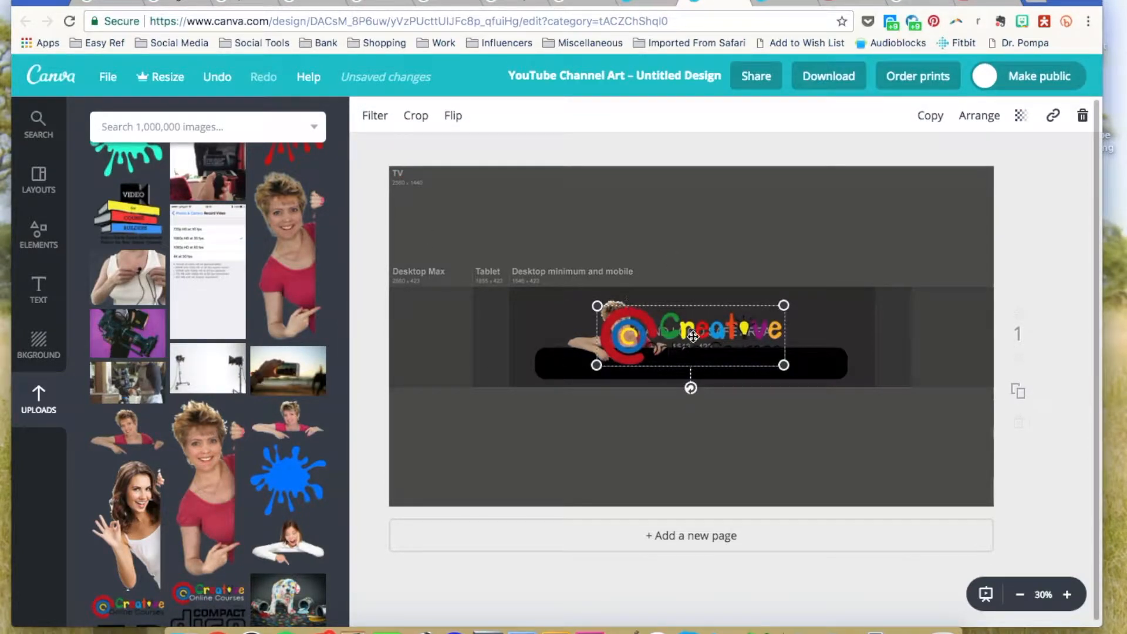
left_click_drag(731, 353, 811, 332)
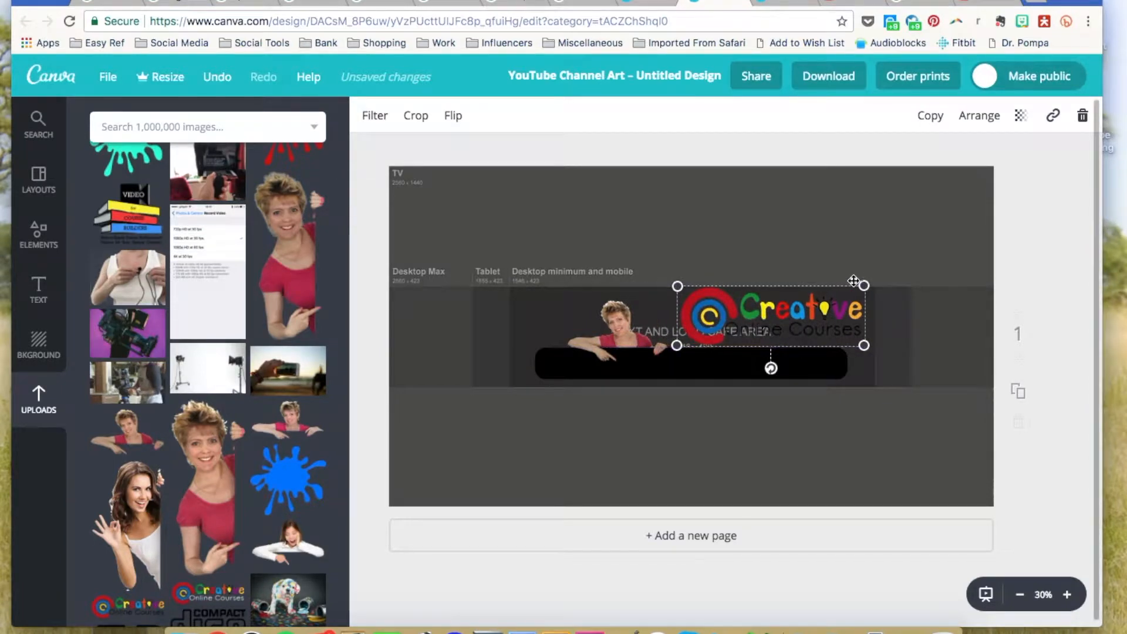
left_click_drag(863, 285, 789, 326)
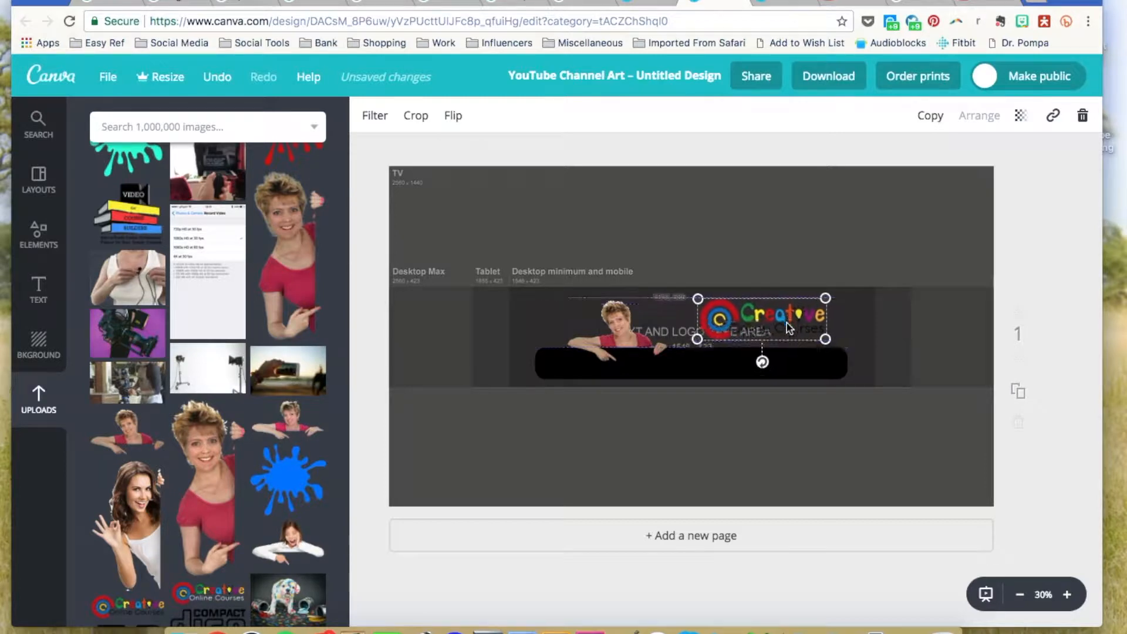
left_click(755, 256)
scroll(212, 411, "up", 3)
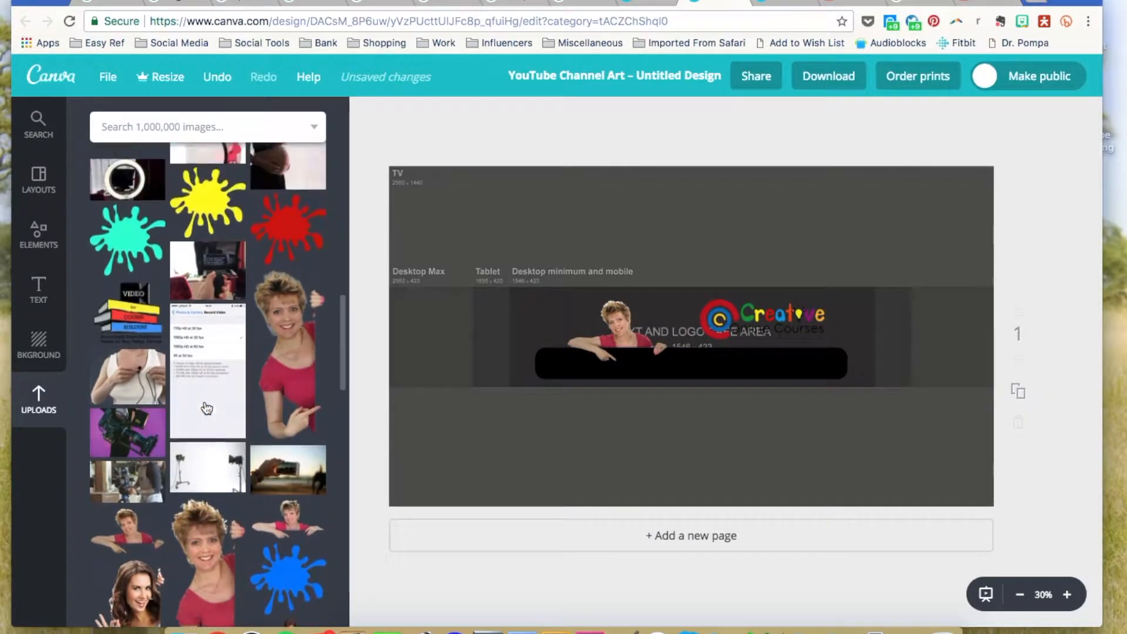
Add the red splash from Uploads, shrink it, and place it at the banner's left end.
left_click(292, 303)
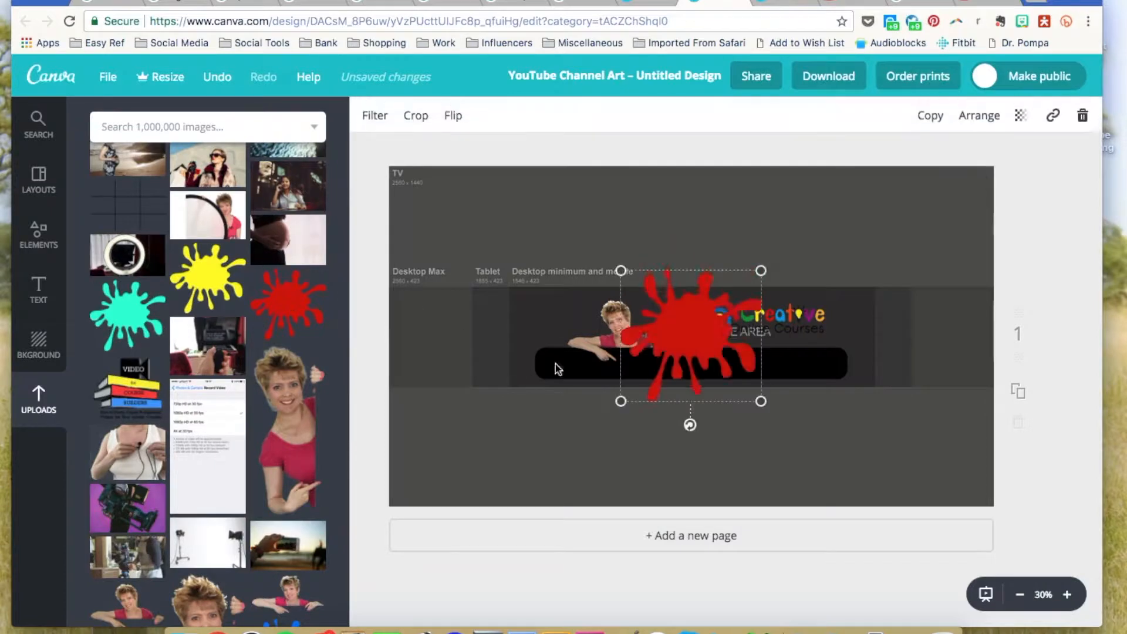
left_click_drag(695, 347, 519, 344)
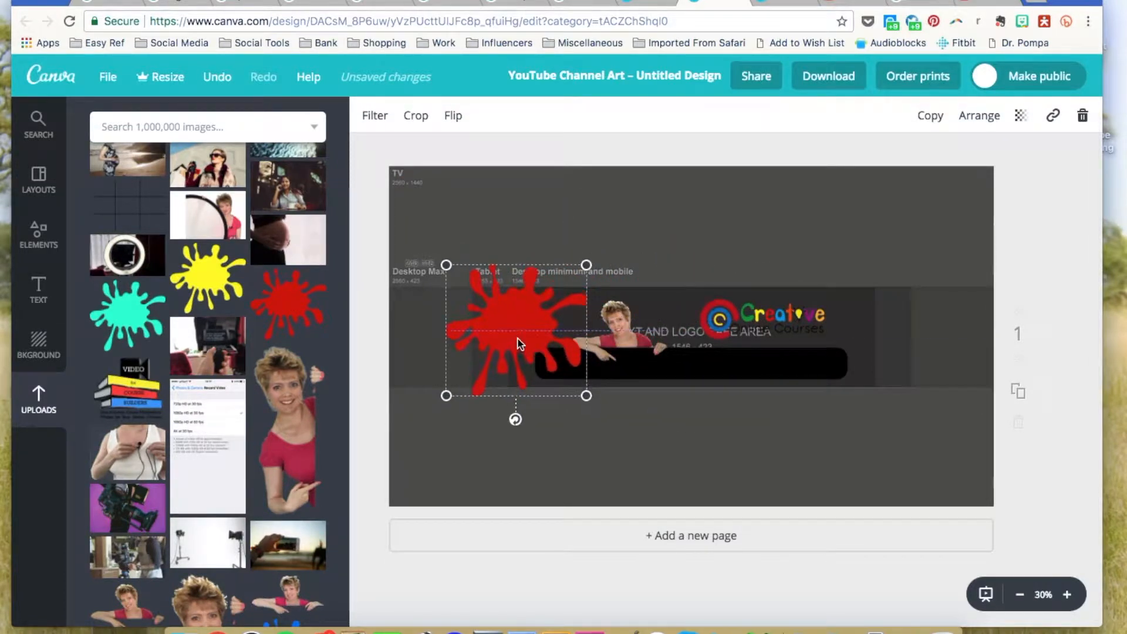
left_click_drag(446, 265, 491, 295)
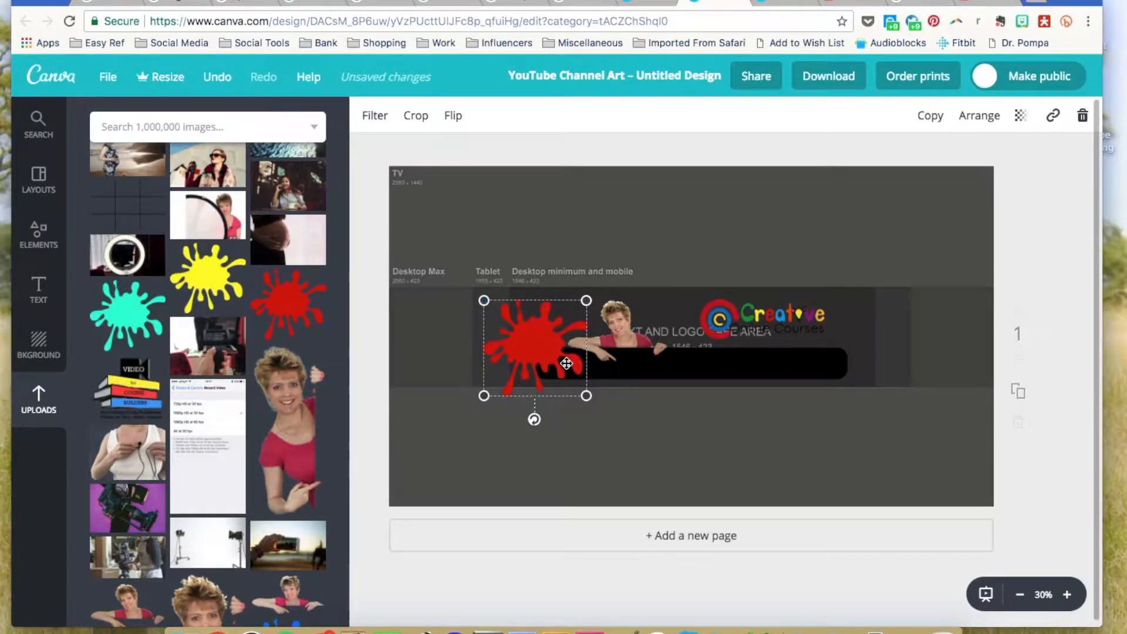
left_click_drag(566, 364, 559, 357)
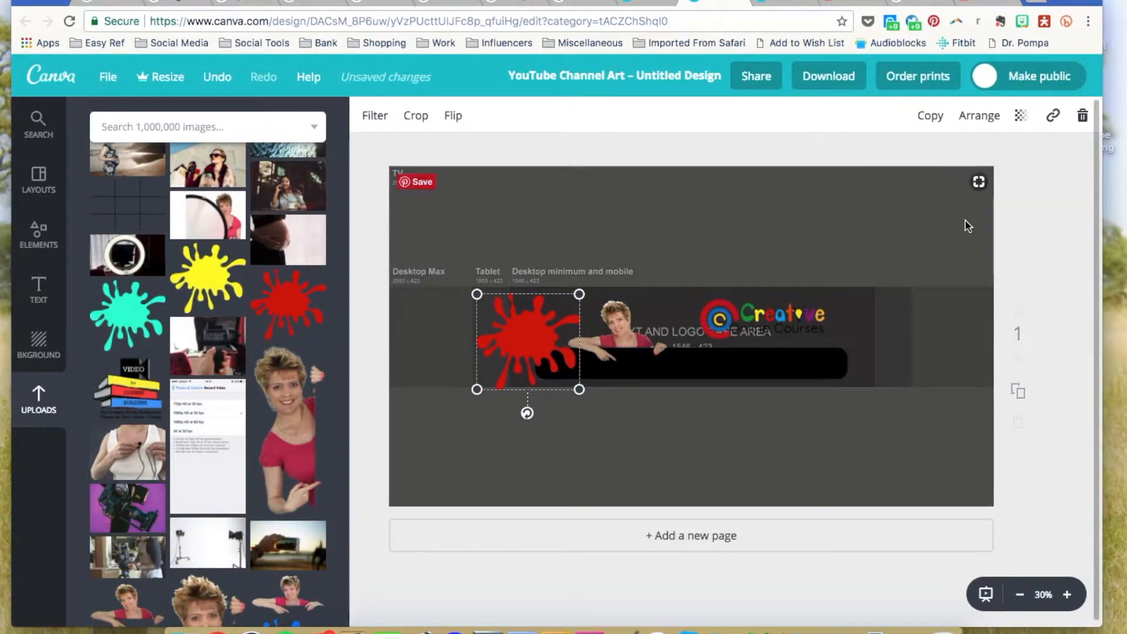
Send the red splash back two layers so it sits behind the black bar.
left_click(986, 117)
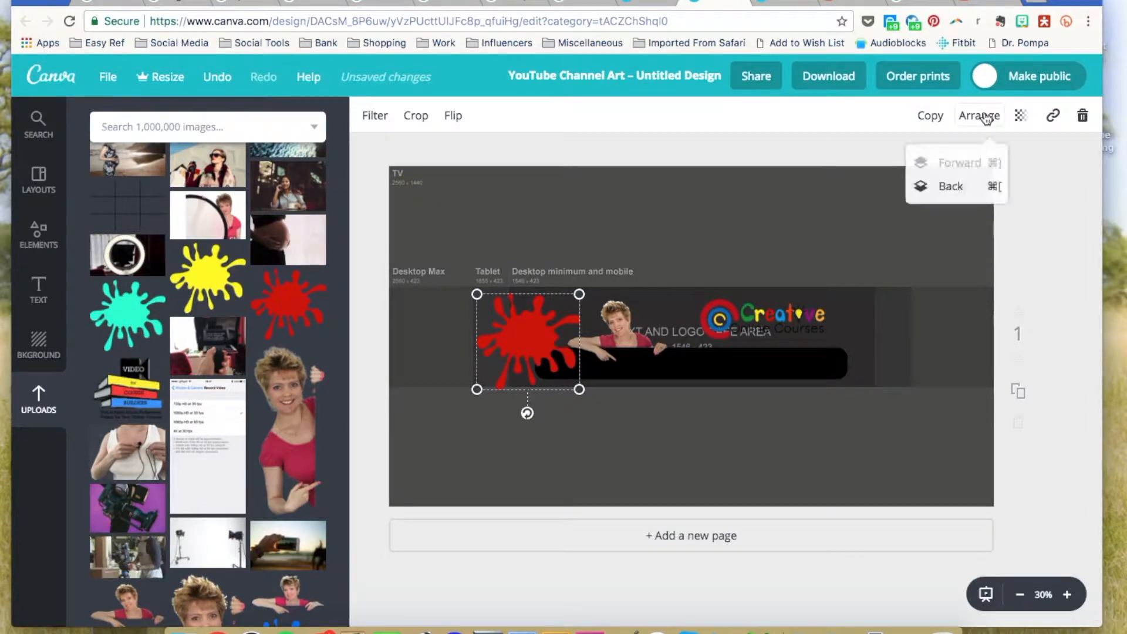
left_click(953, 188)
left_click(954, 188)
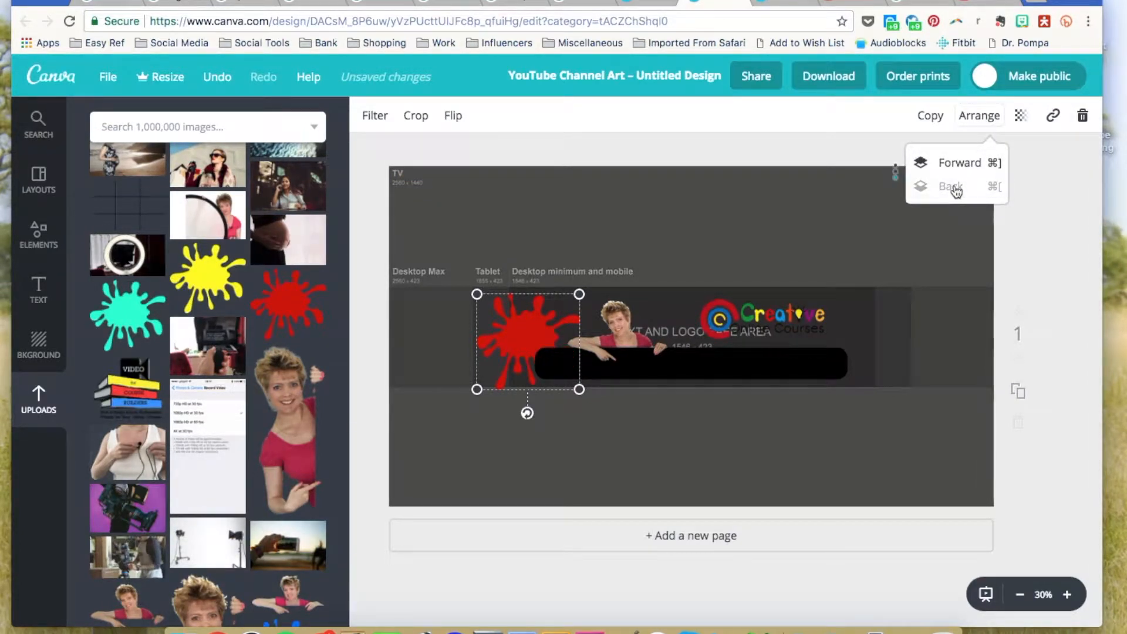
left_click(829, 142)
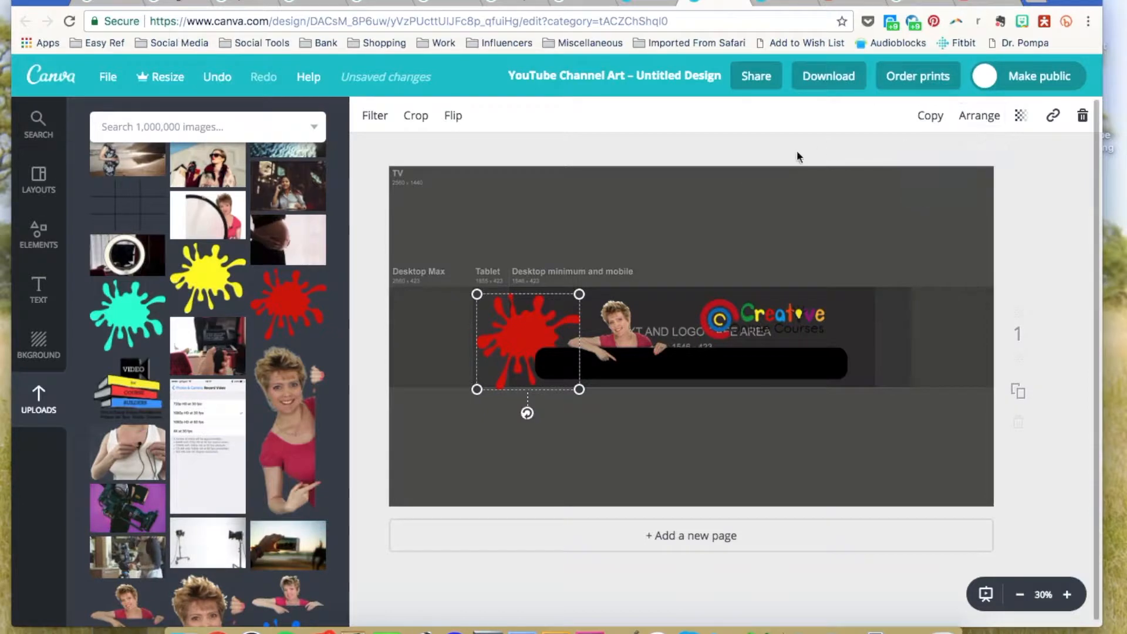
Add the yellow splash from Uploads, shrink it, and place it on the bar's right end.
left_click(213, 280)
left_click_drag(685, 331, 875, 382)
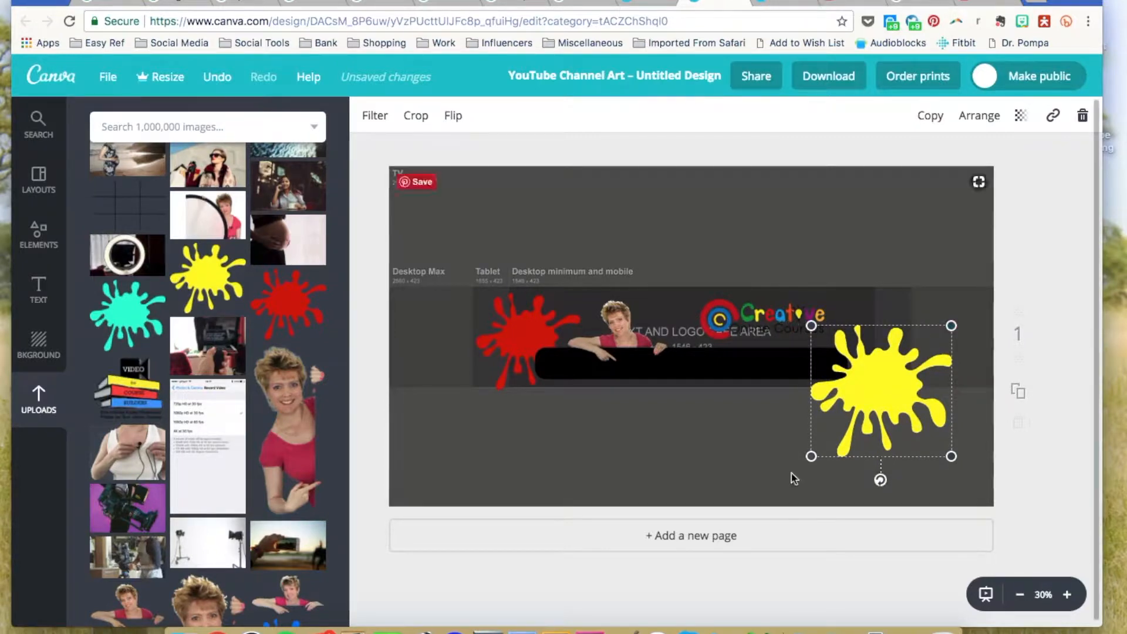
left_click_drag(833, 437, 854, 421)
left_click_drag(904, 370, 872, 379)
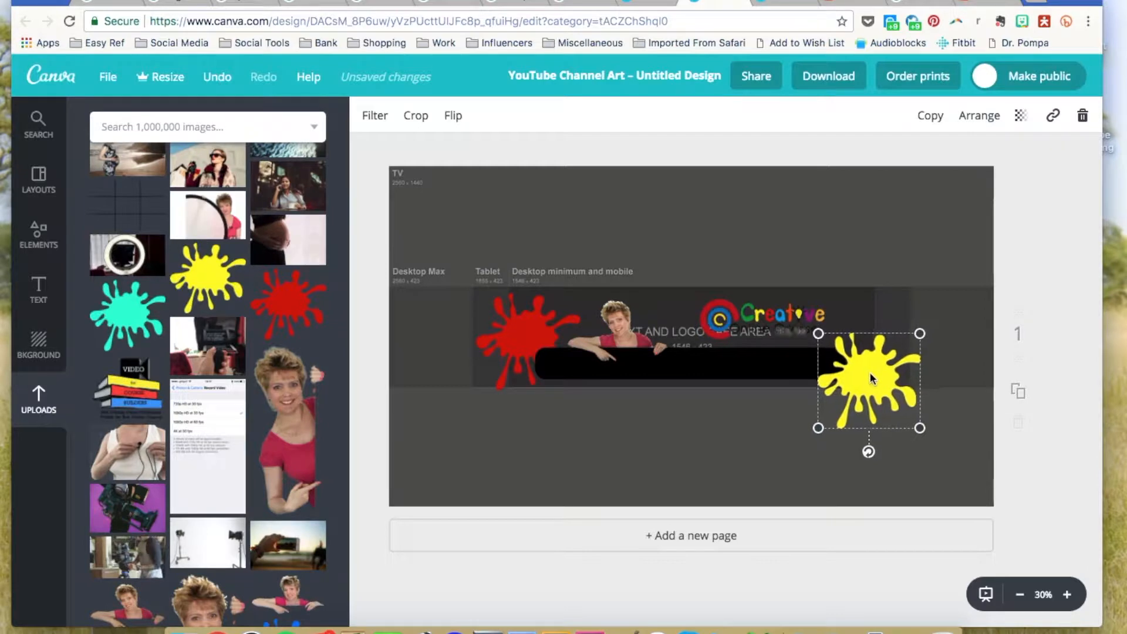
Send the yellow splash back one layer behind the black bar, then deselect it.
left_click(984, 121)
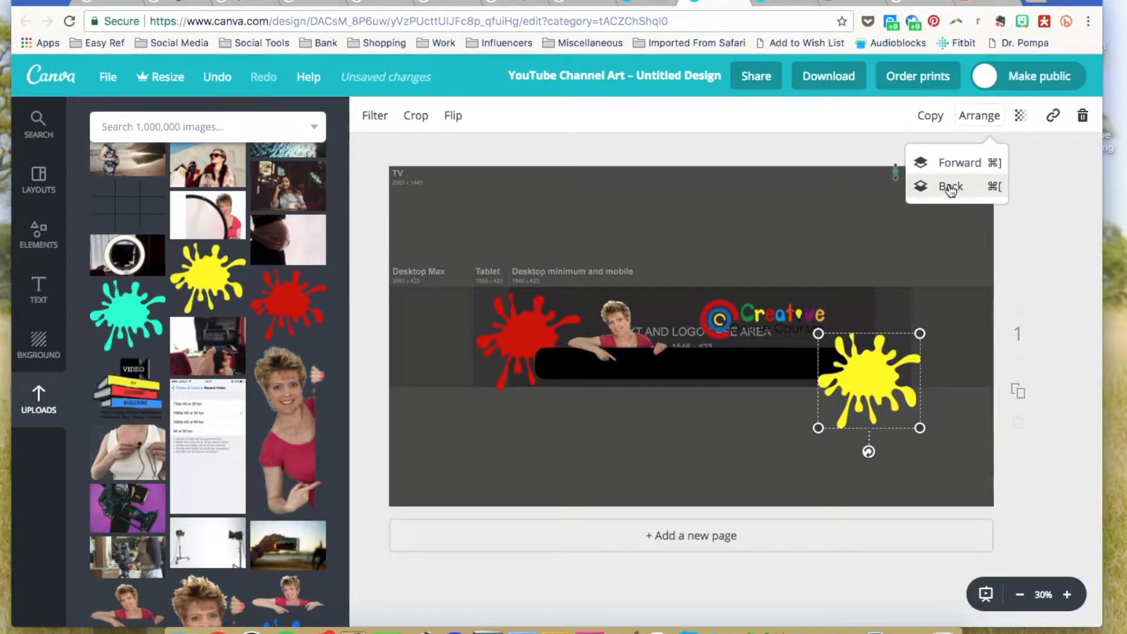
left_click(951, 188)
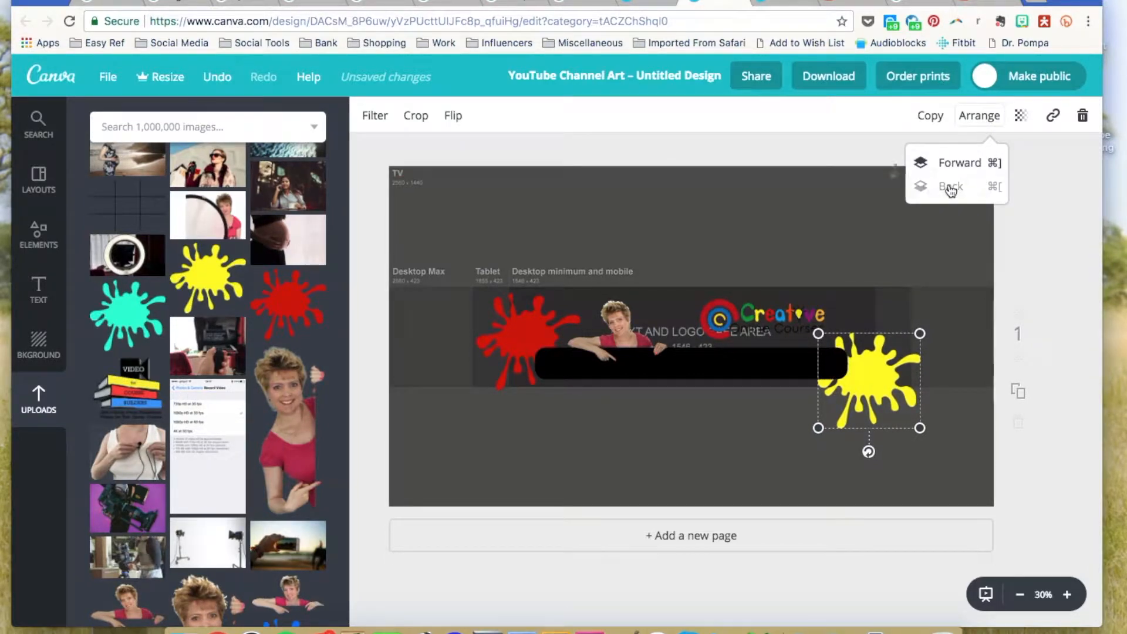
left_click(806, 147)
left_click(765, 213)
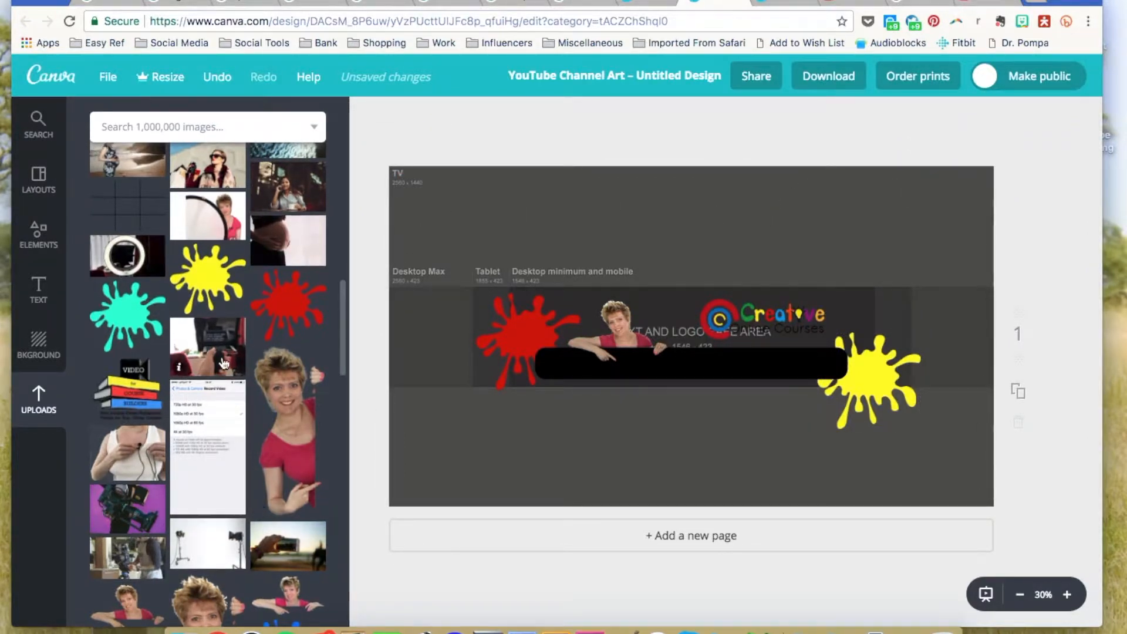
scroll(130, 455, "up", 10)
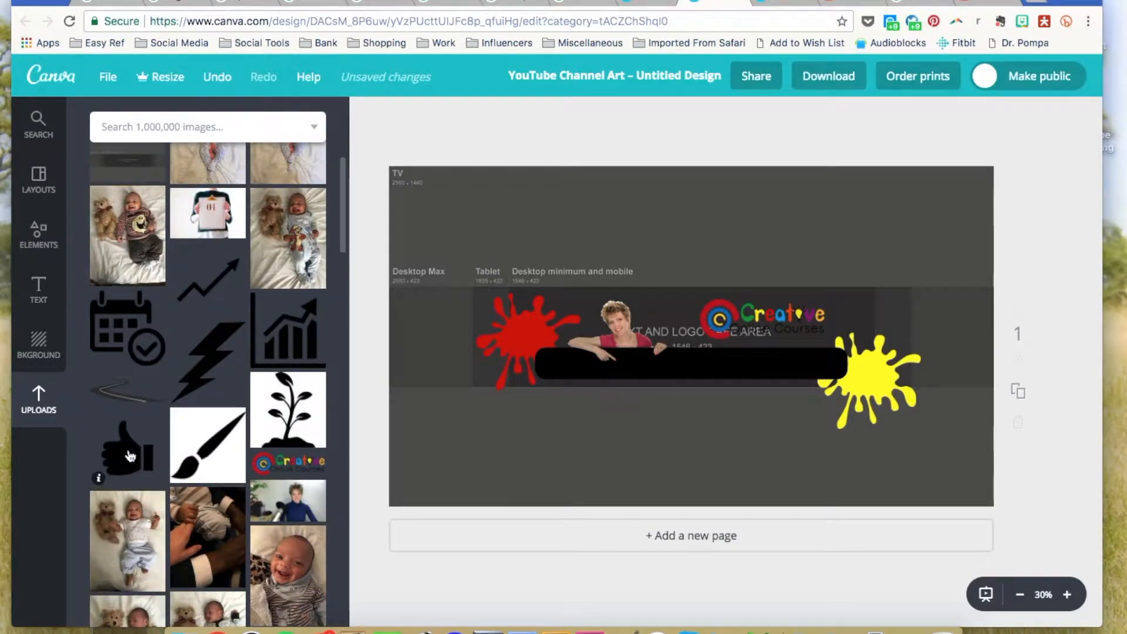
Add the black thumbs-up icon from Uploads and set it on the yellow splash.
left_click(130, 456)
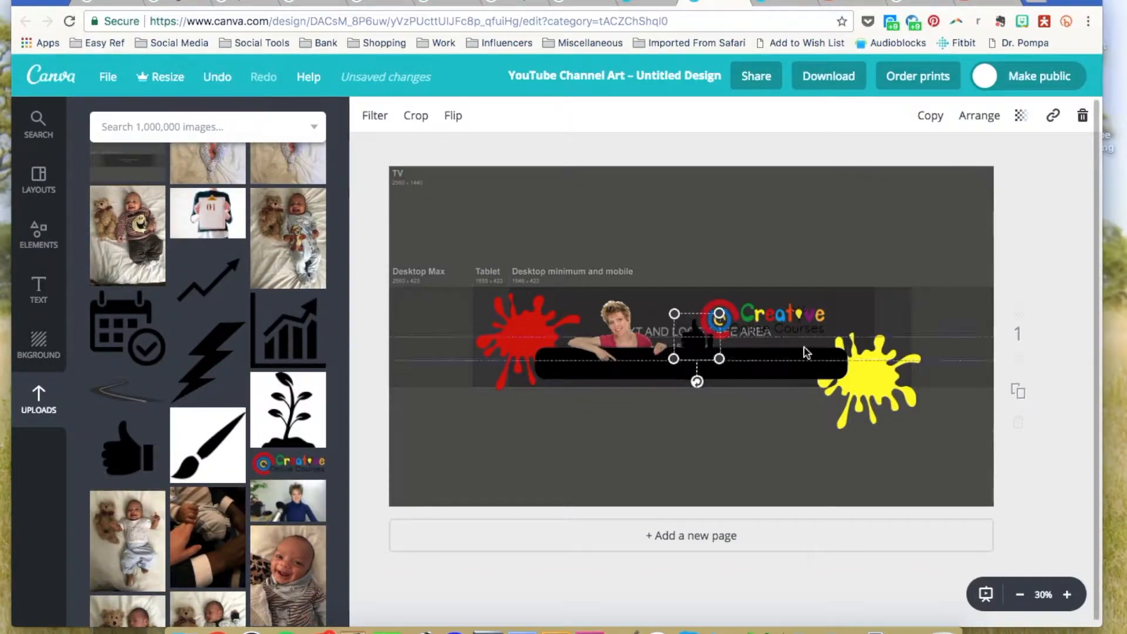
left_click_drag(698, 338, 871, 376)
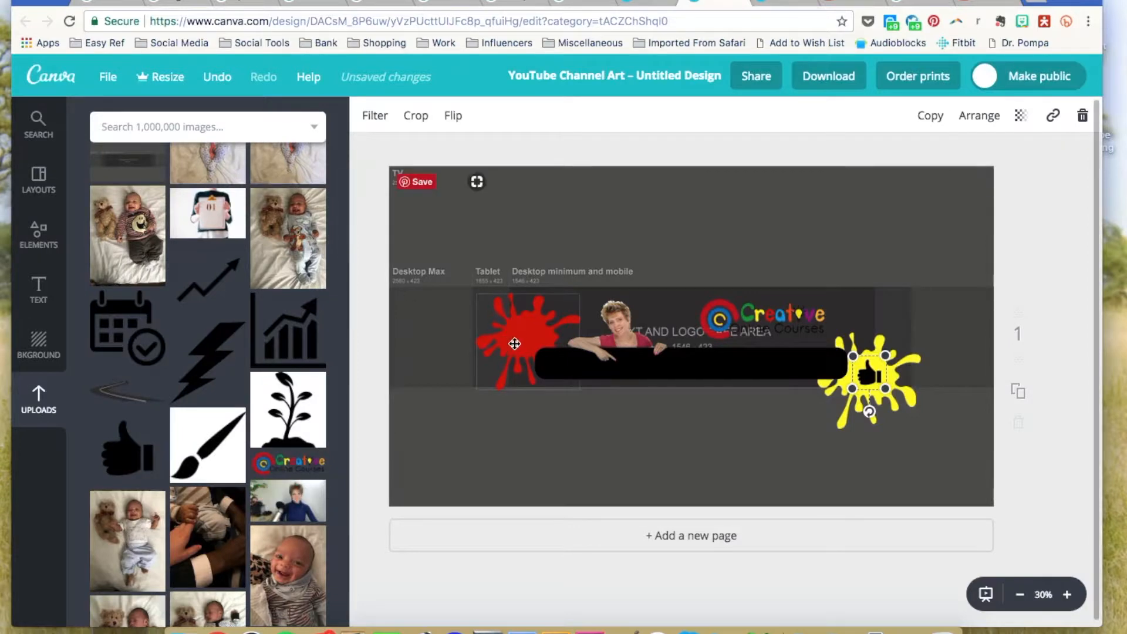
scroll(135, 314, "up", 2)
scroll(135, 314, "up", 2)
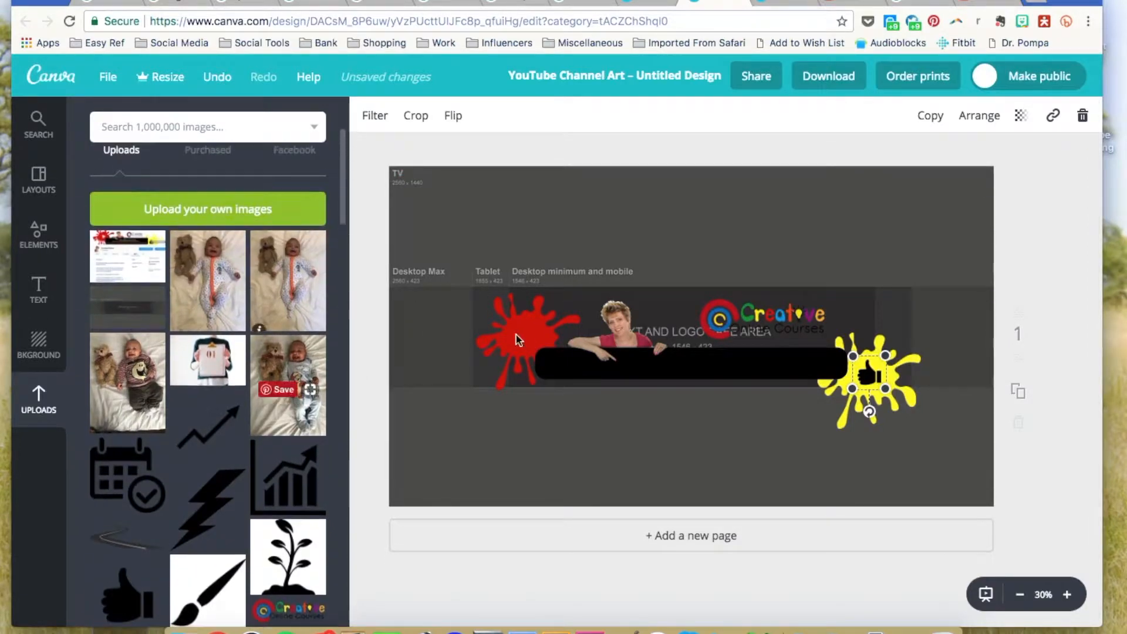
Add a white triangle from Elements Shapes, shrink it and set it on the red splash.
left_click(41, 241)
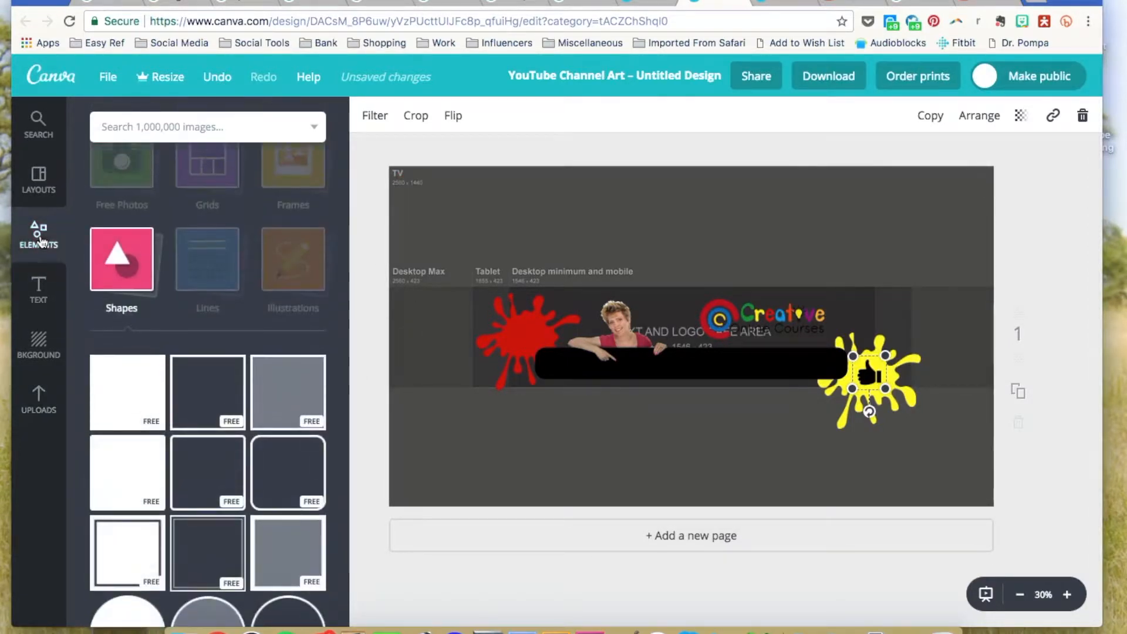
scroll(159, 448, "down", 10)
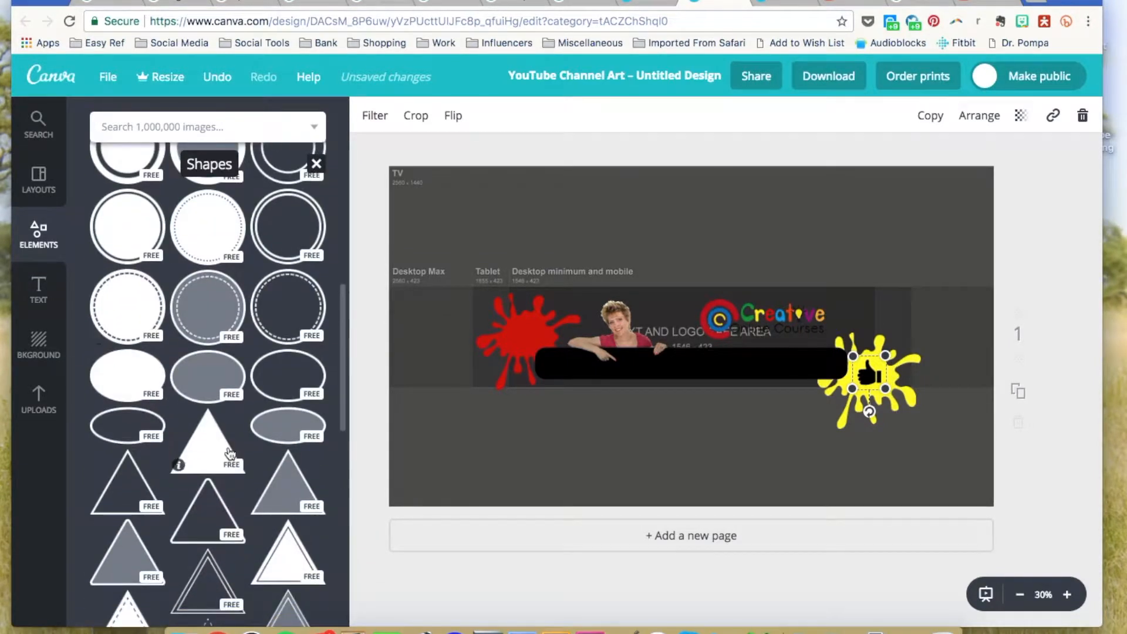
left_click(230, 453)
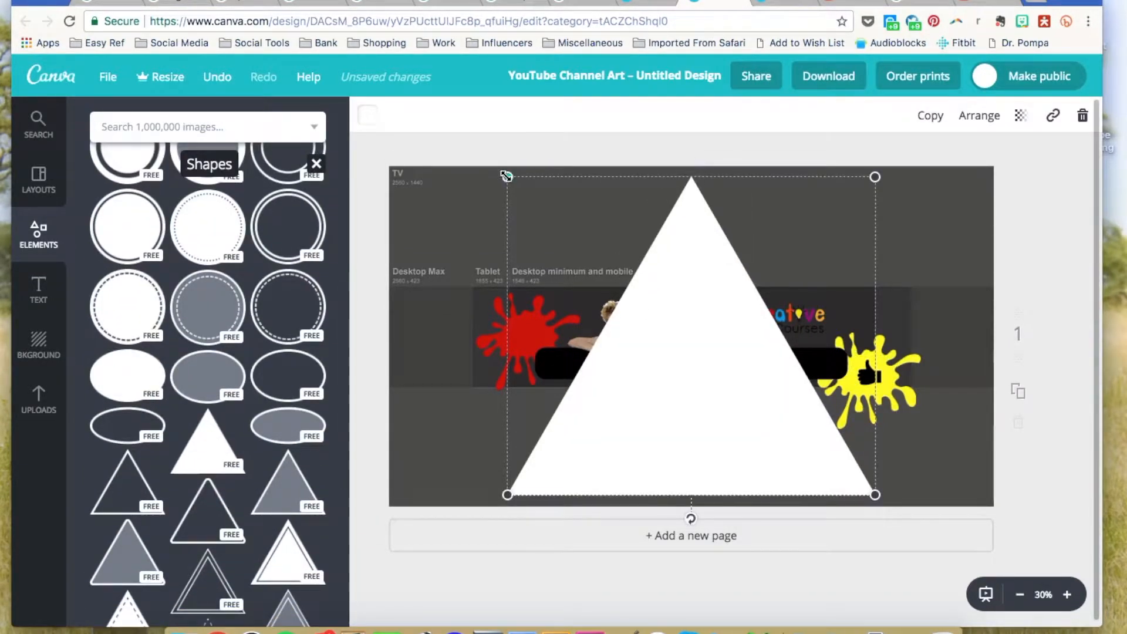
left_click_drag(506, 176, 487, 336)
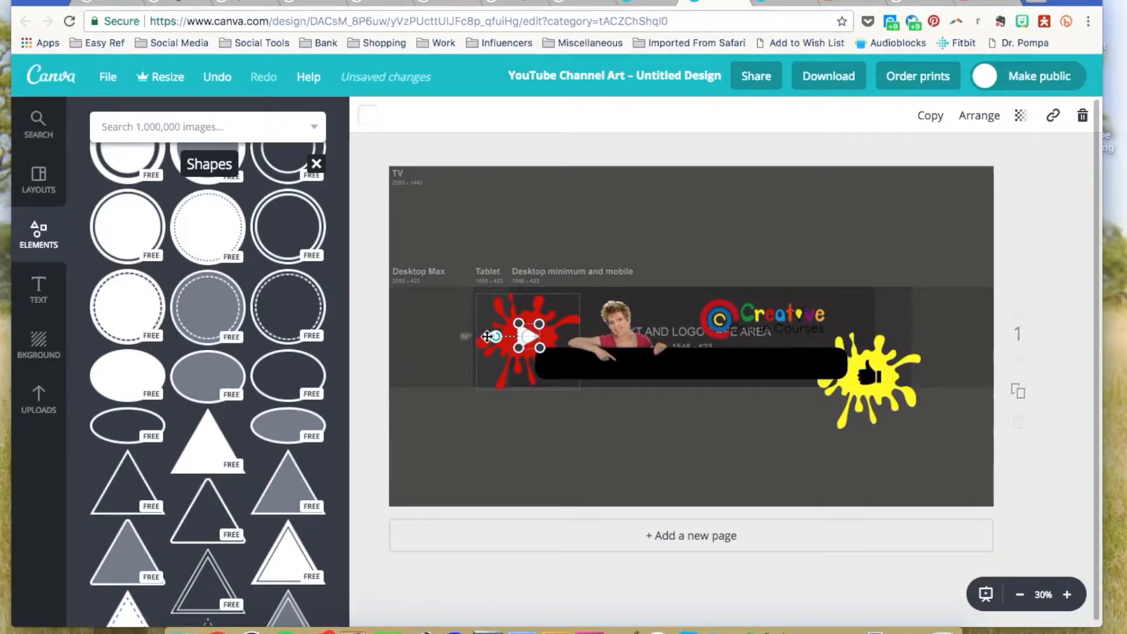
left_click(541, 215)
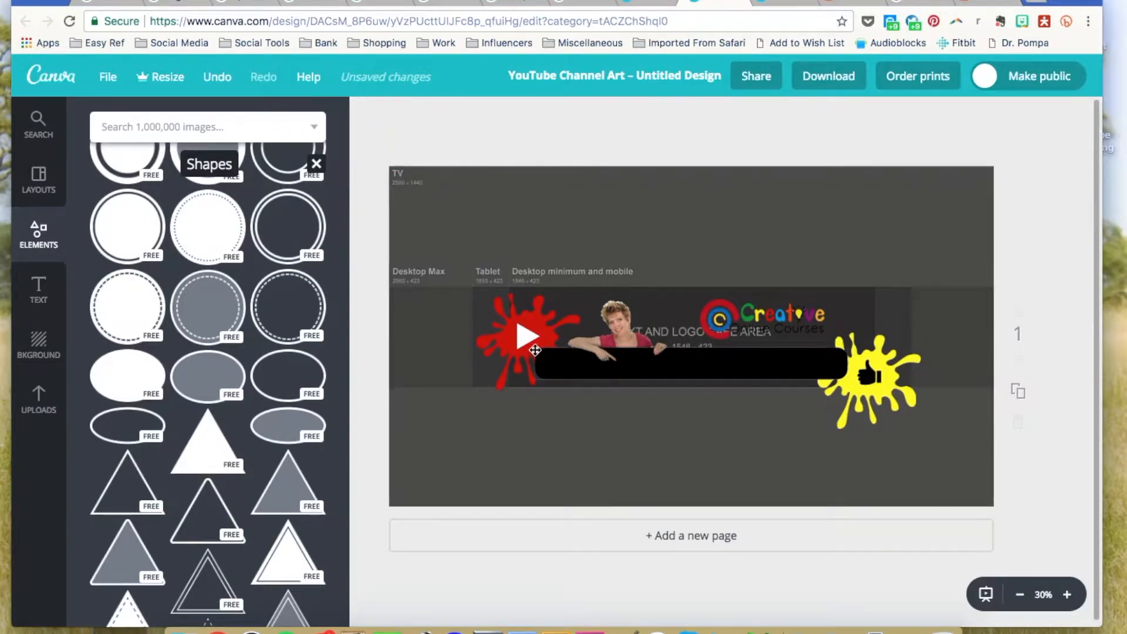
left_click(530, 337)
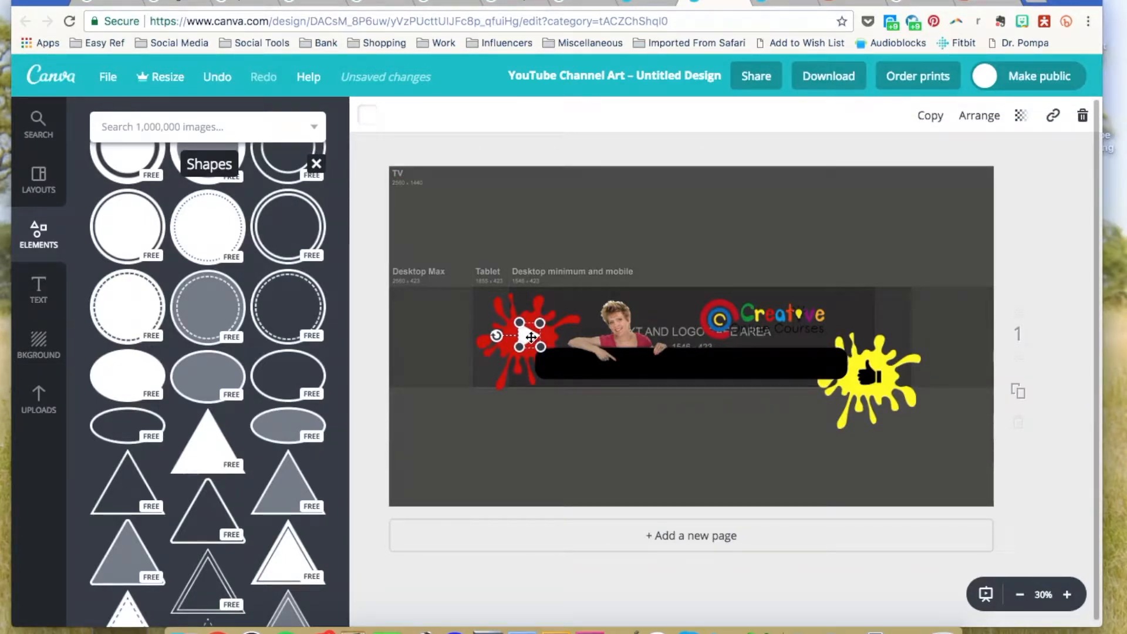
left_click(560, 210)
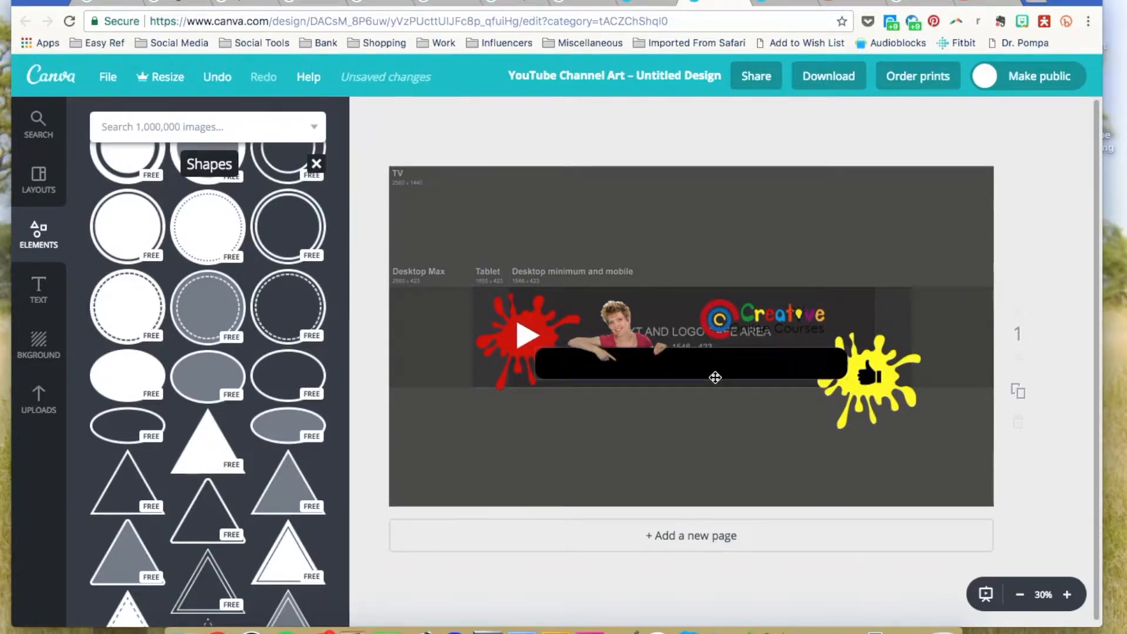
Add a line from Elements Lines, make it thin and short, and place it on the black bar.
scroll(715, 377, "up", 3)
scroll(764, 376, "up", 1)
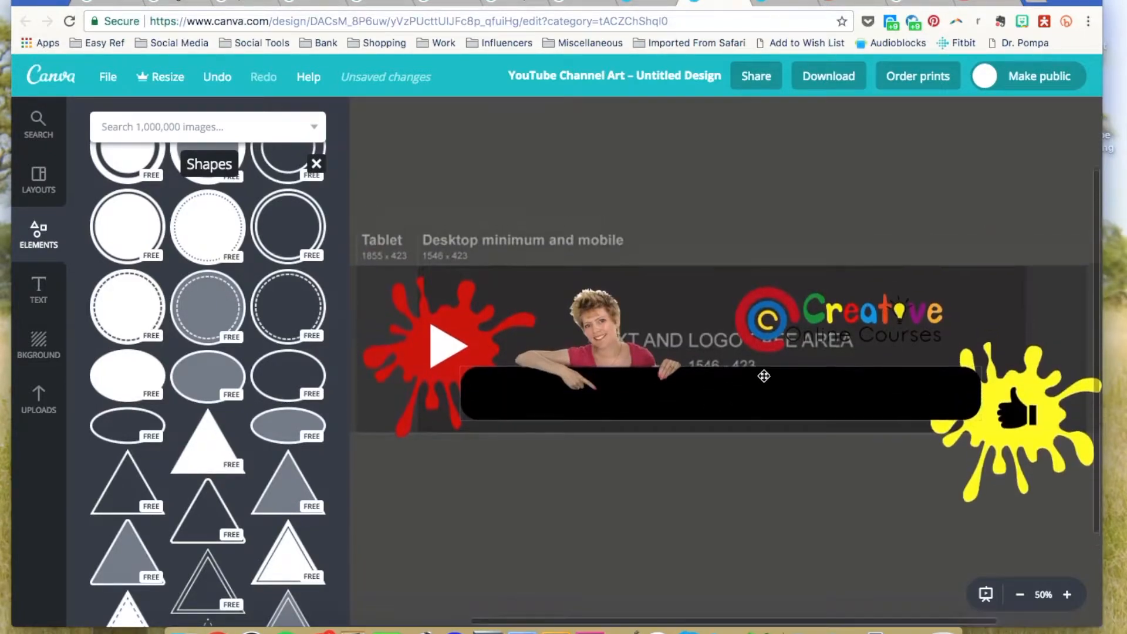
scroll(179, 327, "up", 10)
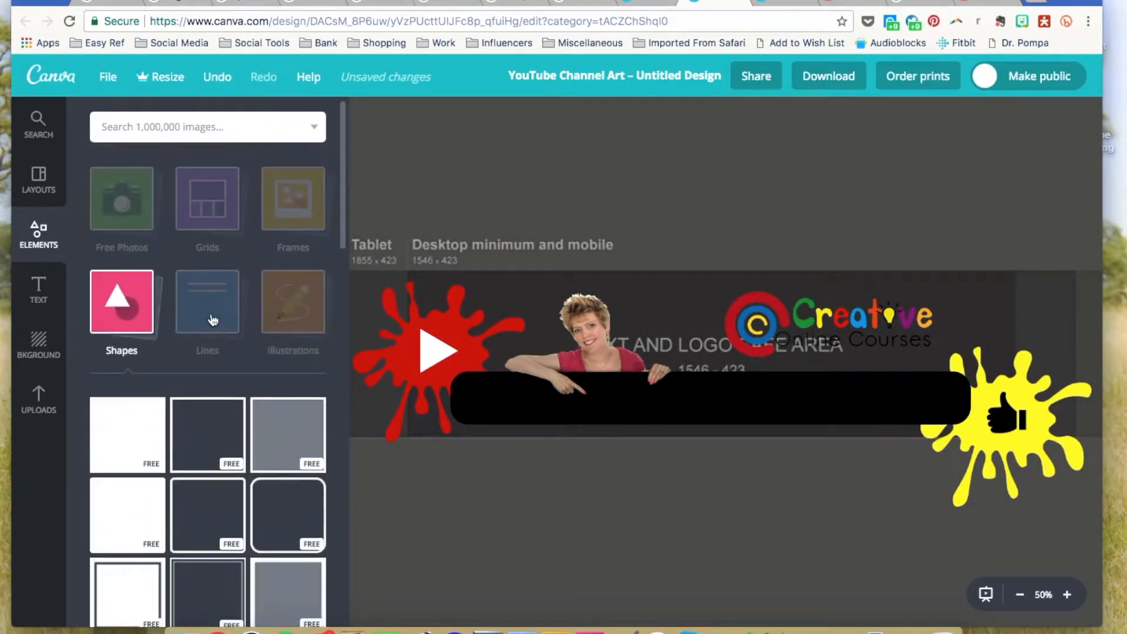
left_click(213, 320)
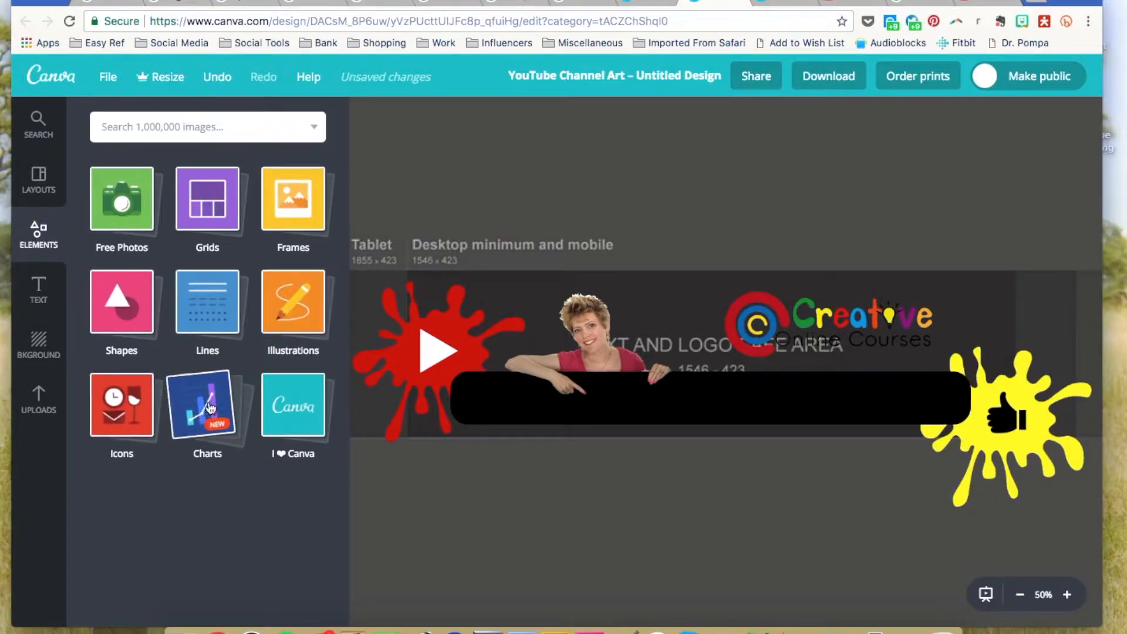
left_click(207, 308)
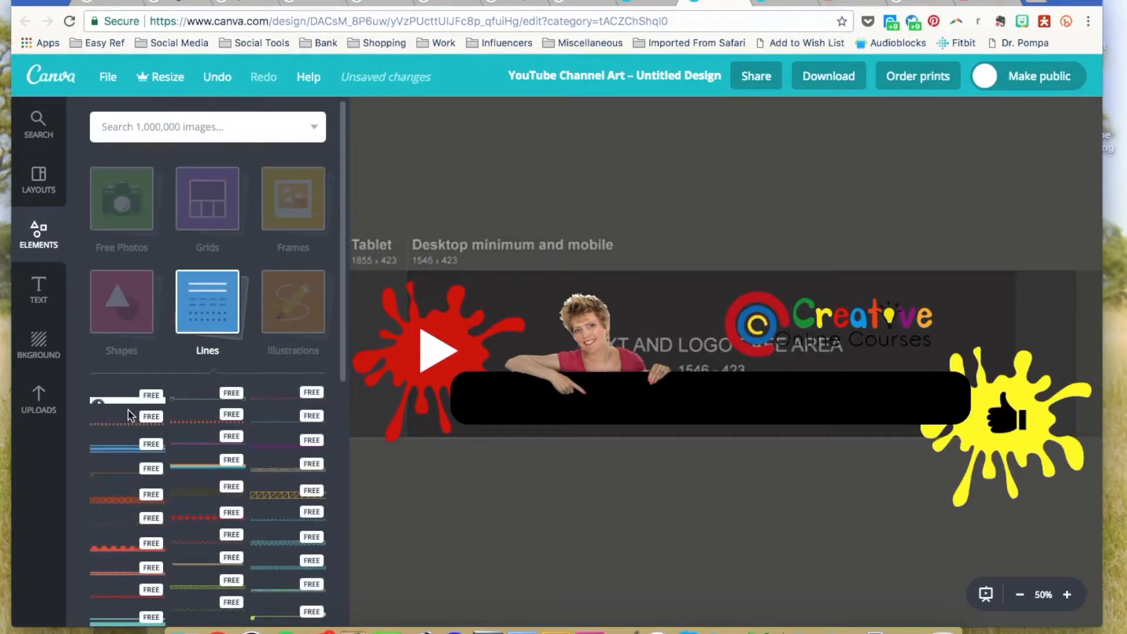
left_click(121, 407)
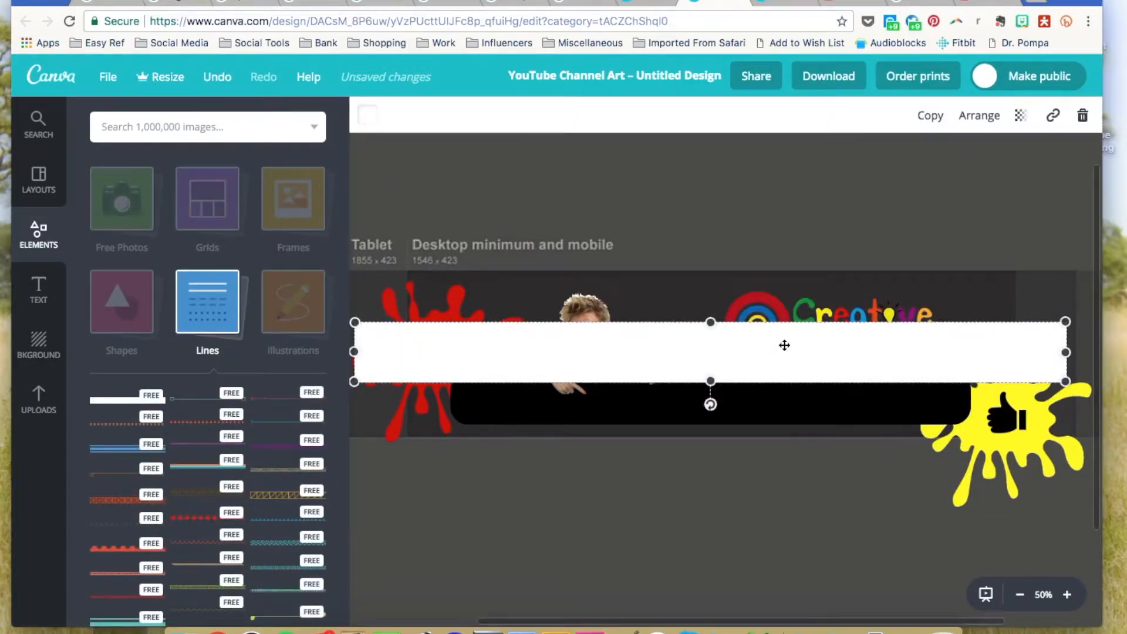
left_click_drag(709, 321, 710, 377)
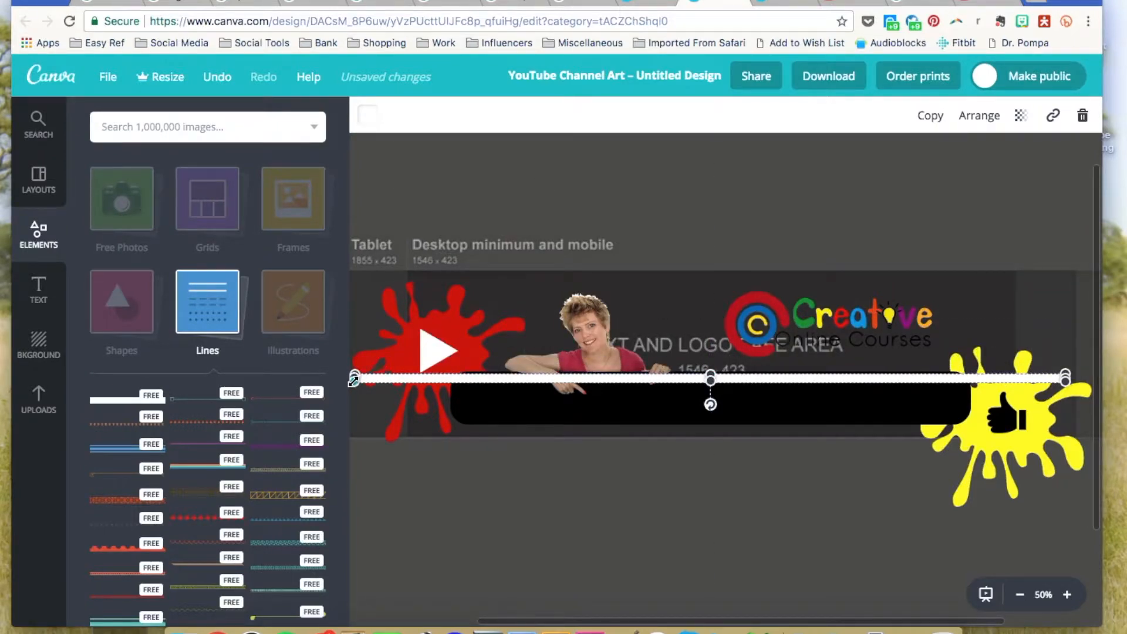
left_click_drag(354, 380, 696, 377)
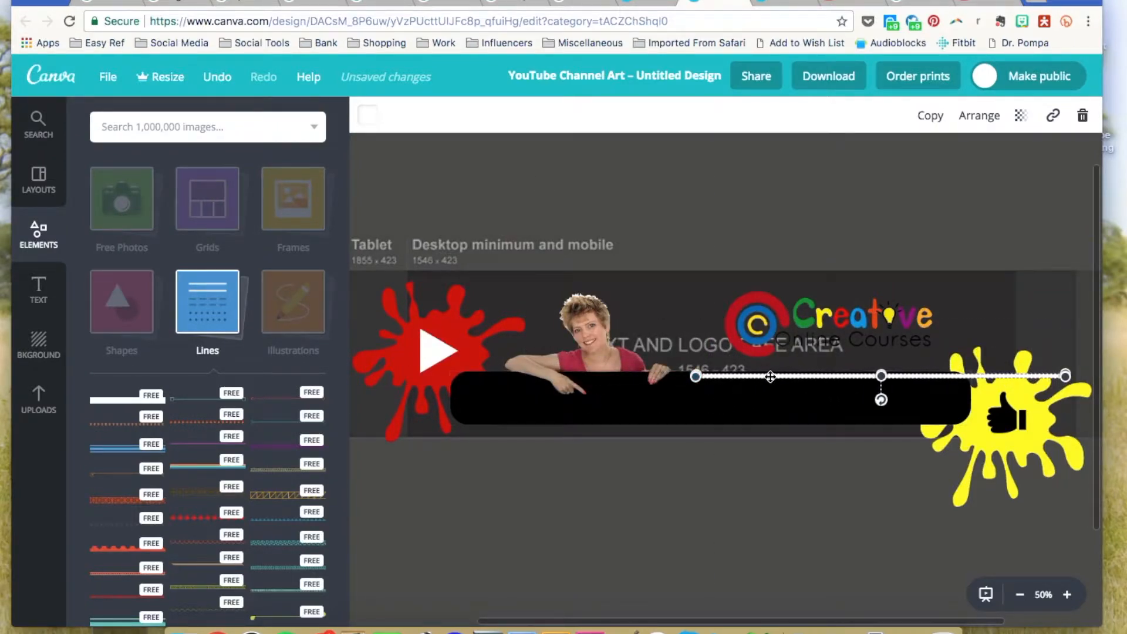
left_click_drag(772, 377, 614, 403)
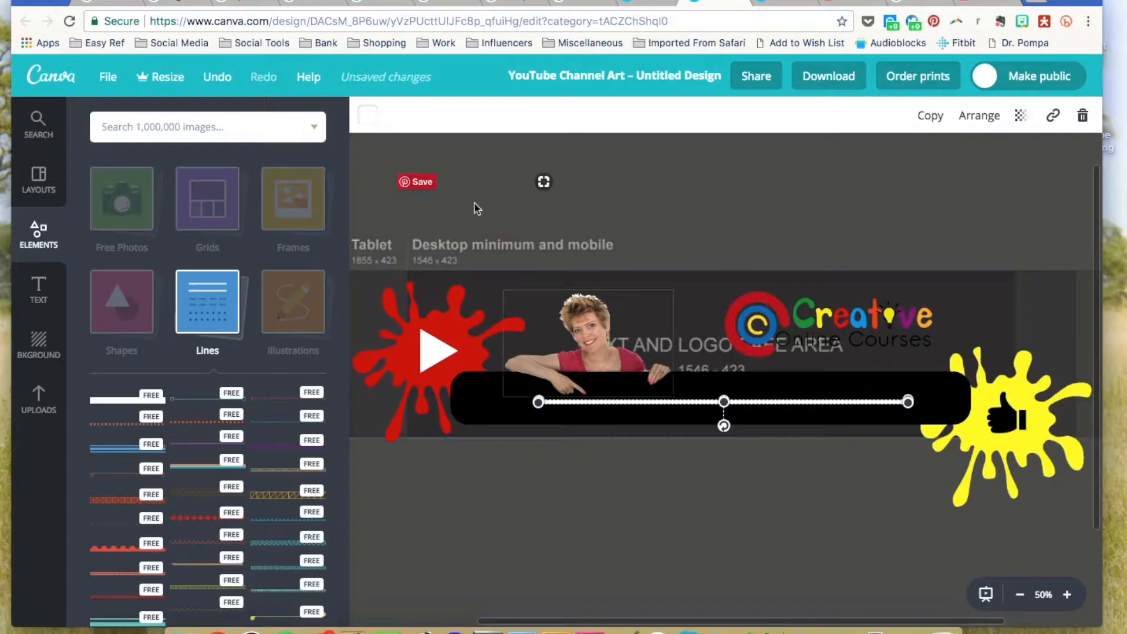
Change the line's colour to yellow.
left_click(368, 117)
left_click(448, 249)
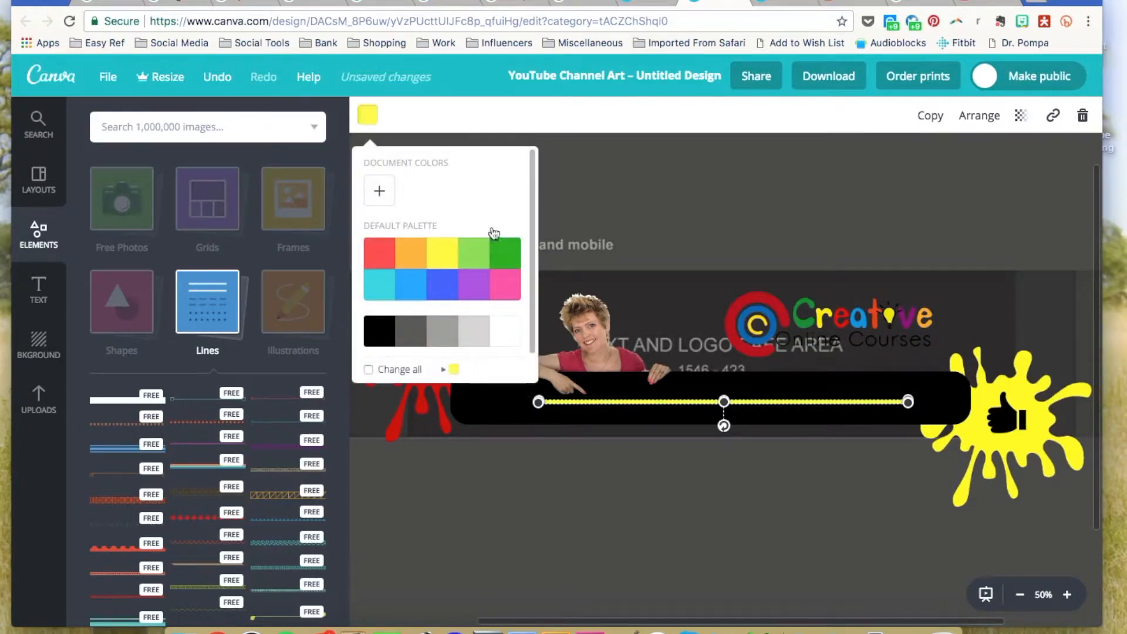
left_click(713, 195)
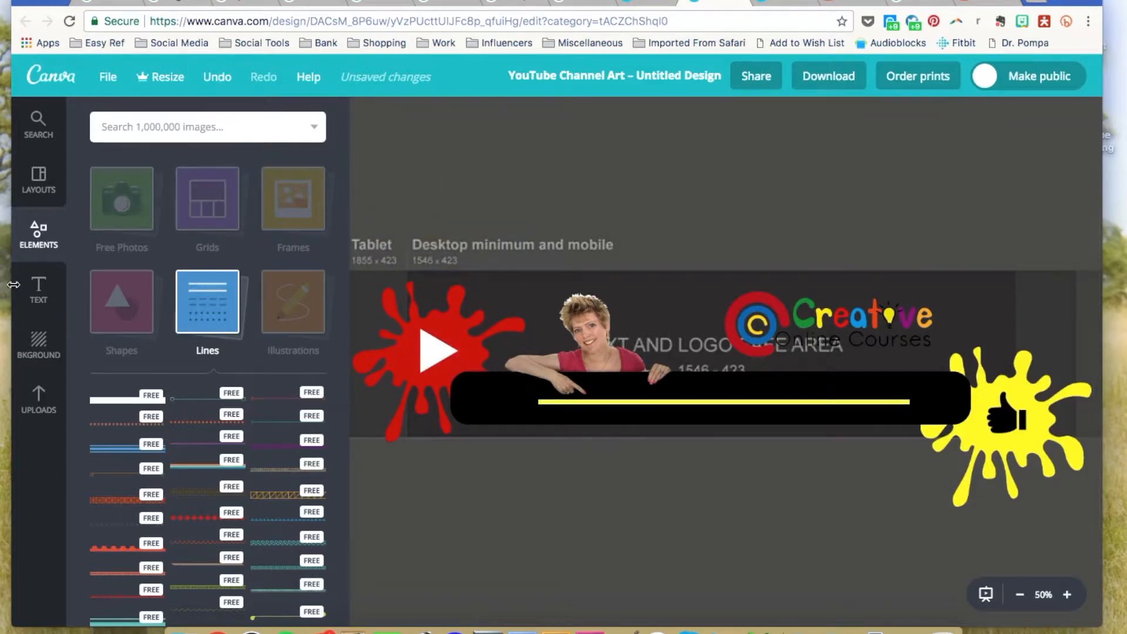
left_click(38, 292)
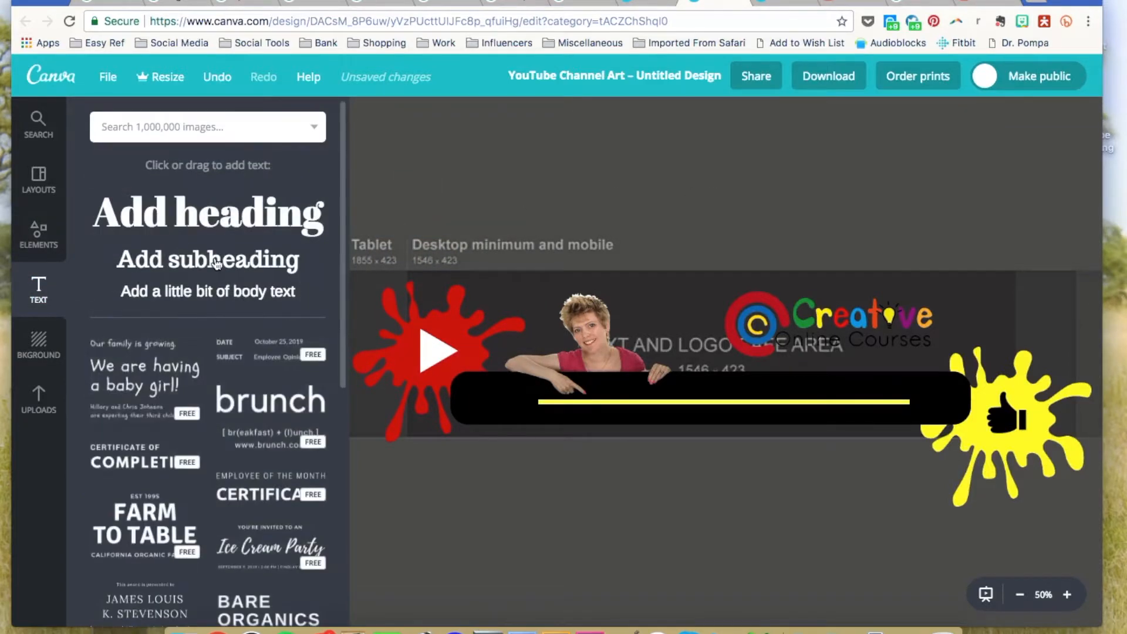
Add a subheading in Raleway, size 12, coloured white.
left_click(216, 265)
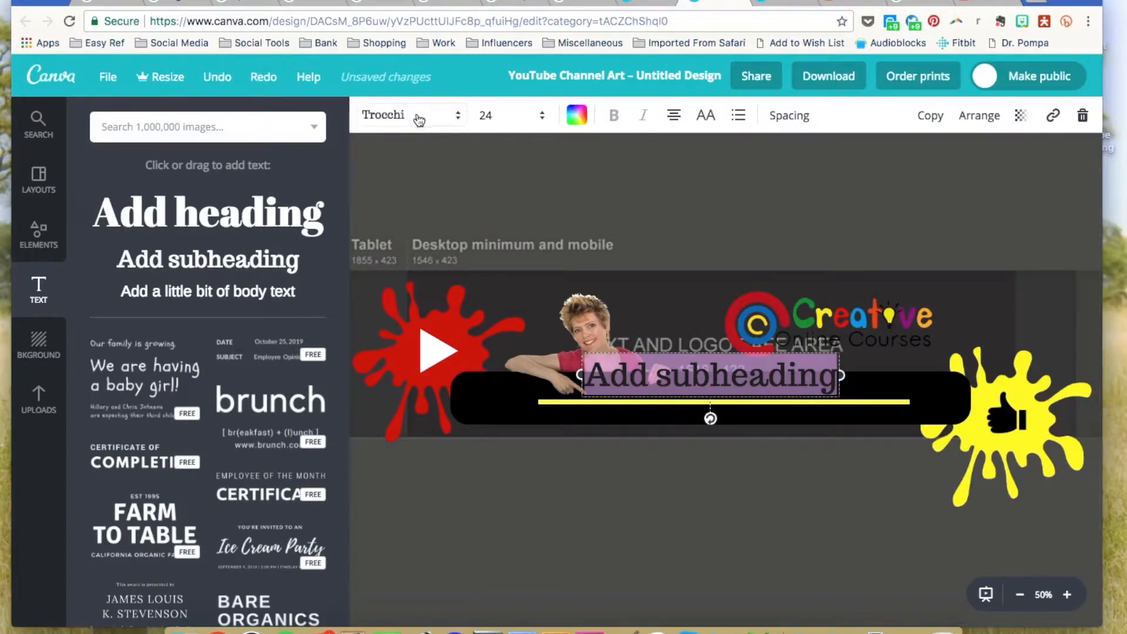
left_click(457, 118)
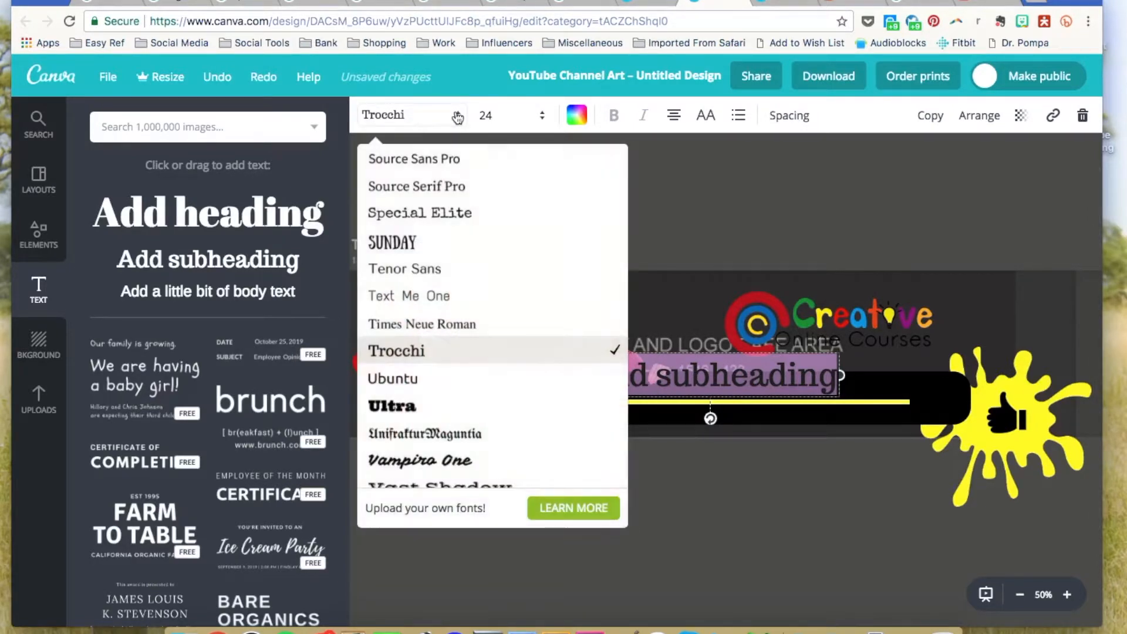
scroll(466, 235, "up", 1)
scroll(467, 236, "up", 10)
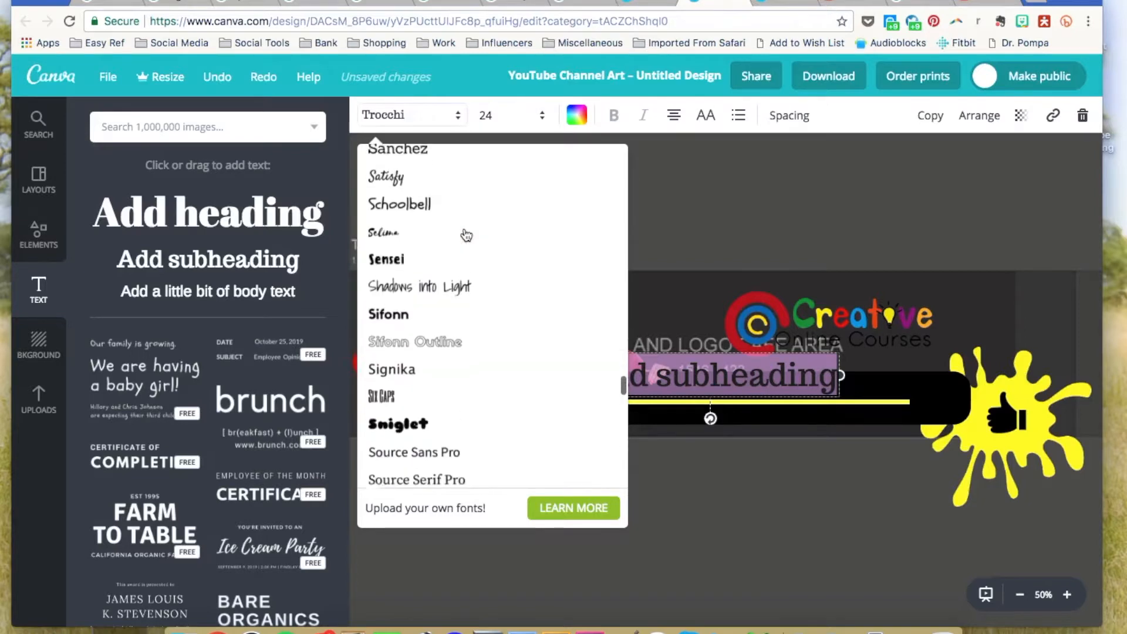
scroll(467, 236, "up", 2)
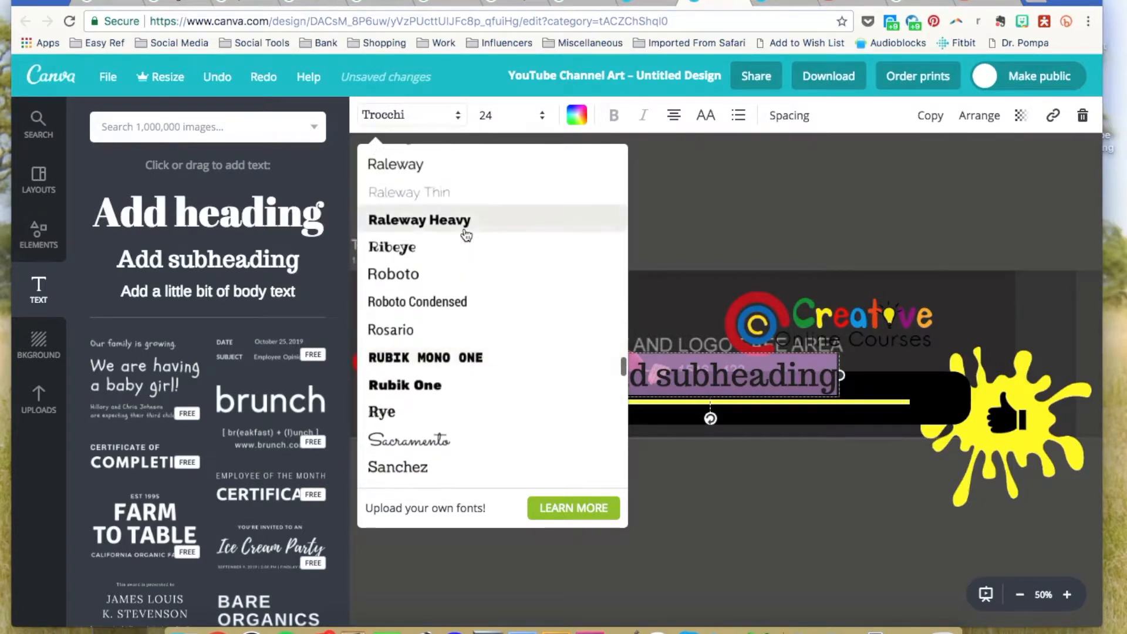
left_click(406, 190)
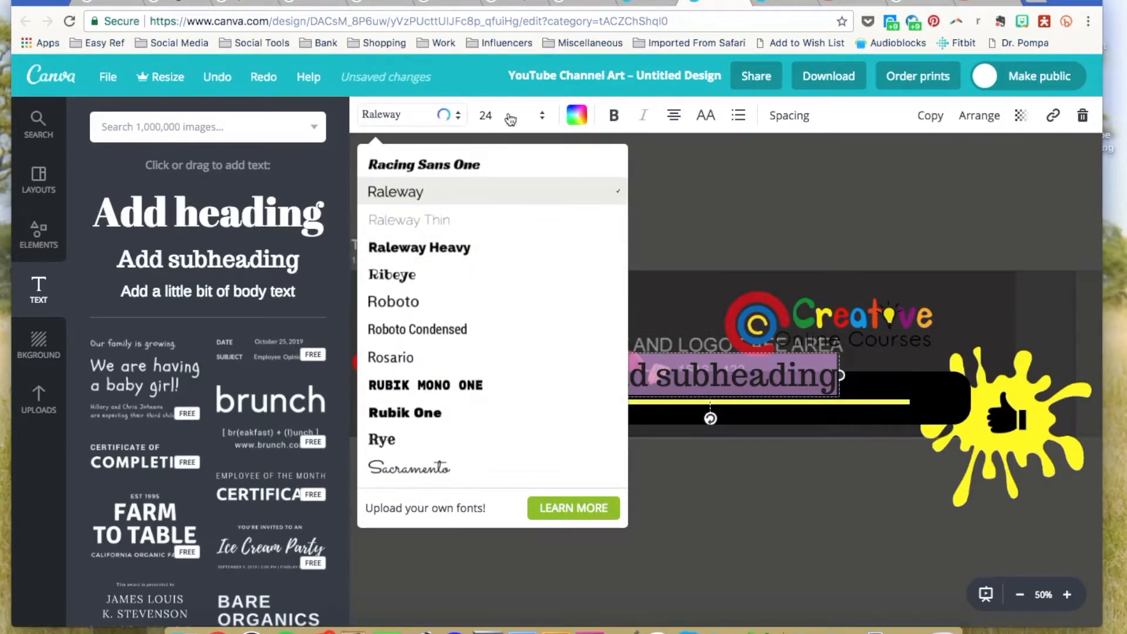
left_click(508, 115)
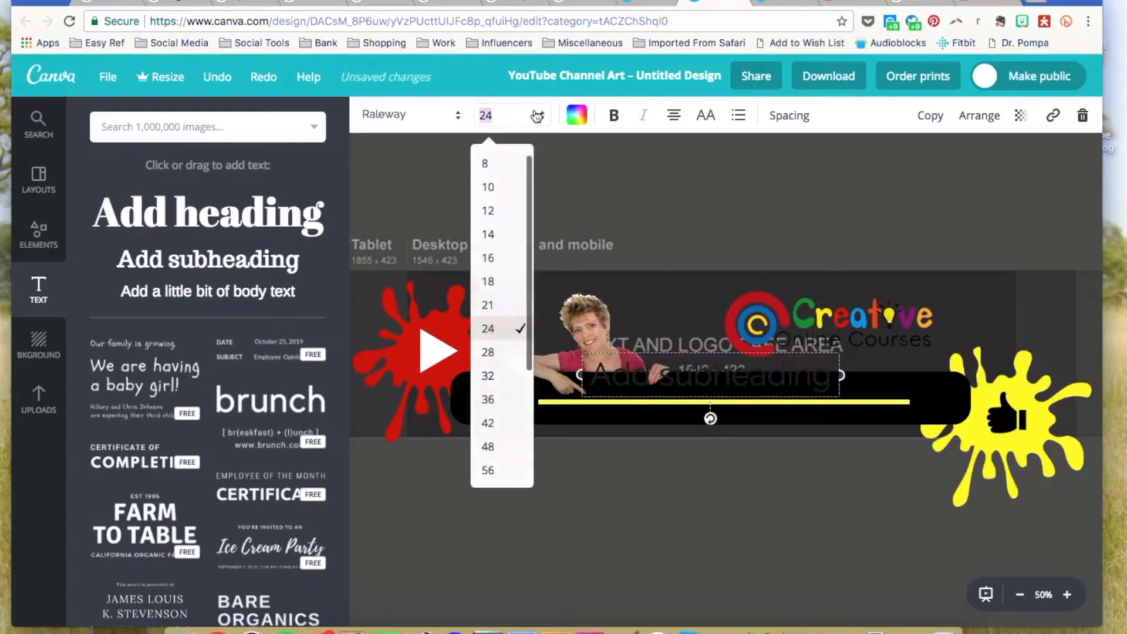
left_click(492, 212)
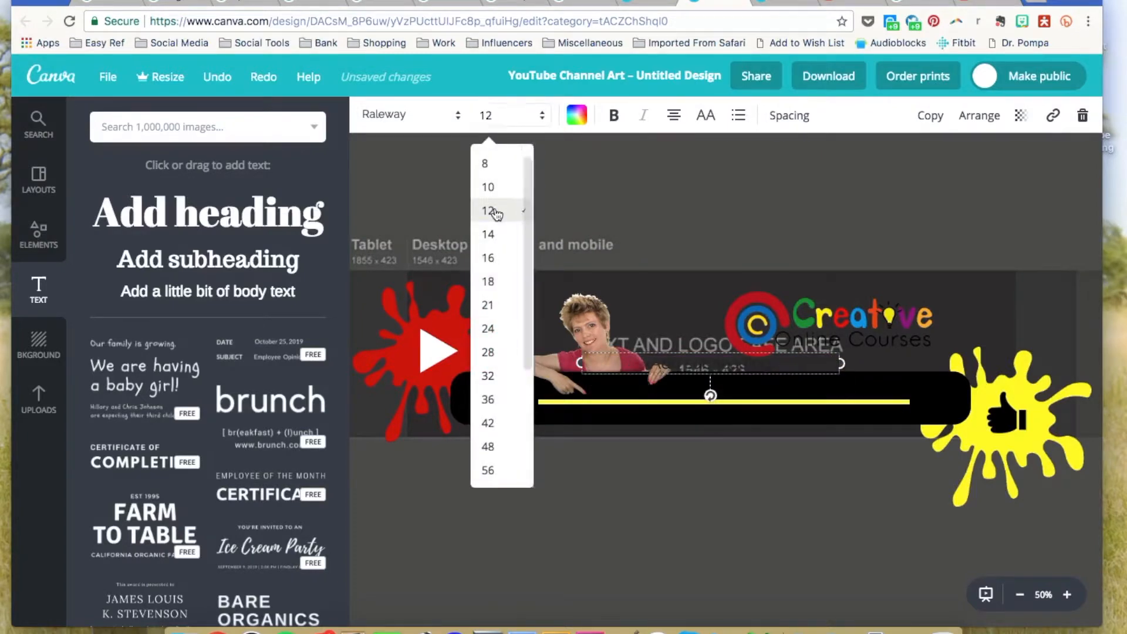
left_click(577, 116)
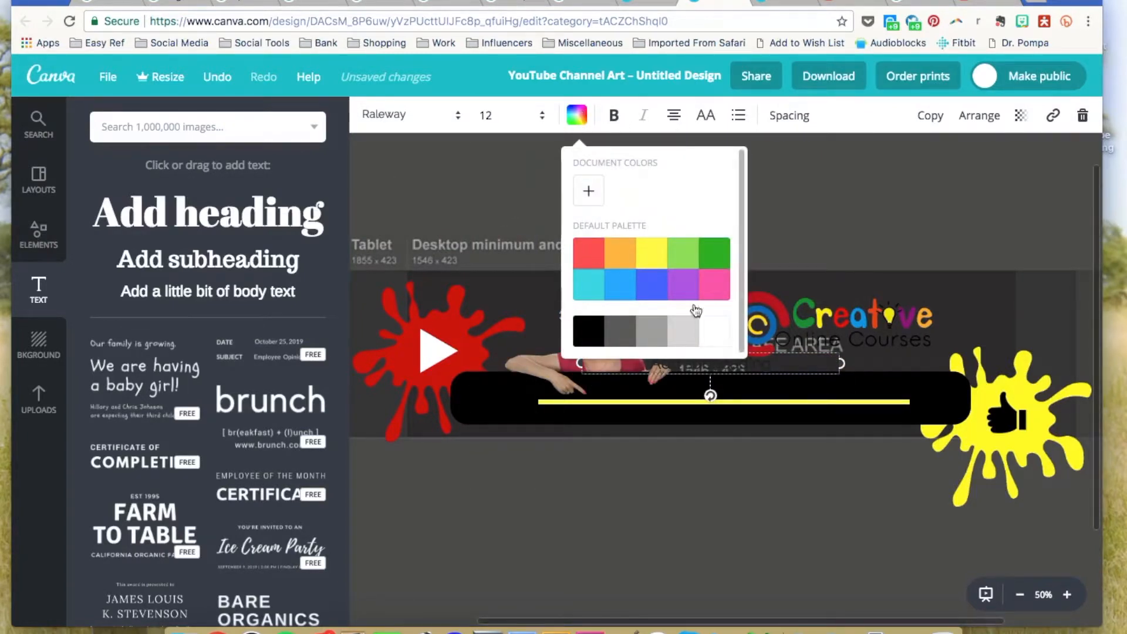
left_click(718, 338)
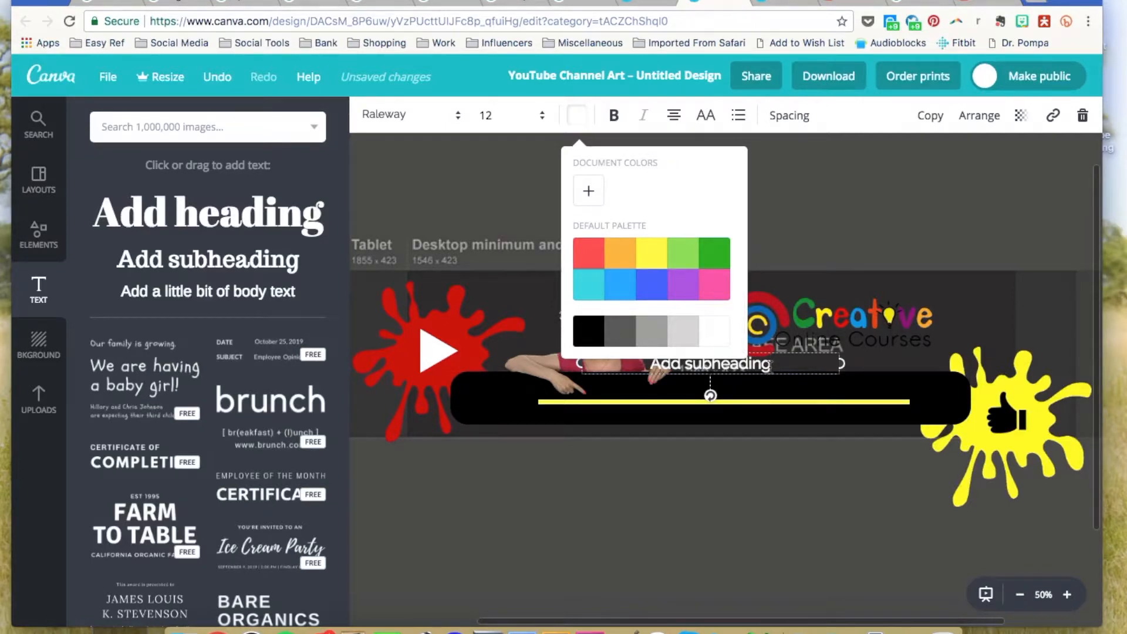
left_click(815, 246)
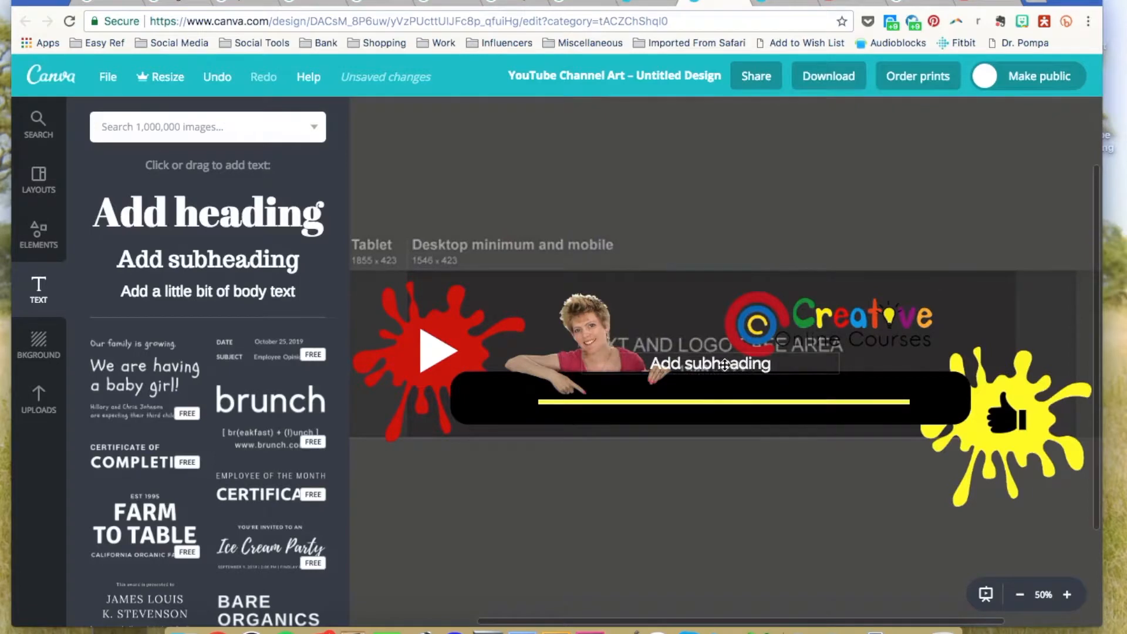
Move the subheading above the yellow line and change its text to 'New videos every Friday'.
left_click_drag(713, 367, 701, 392)
left_click(701, 392)
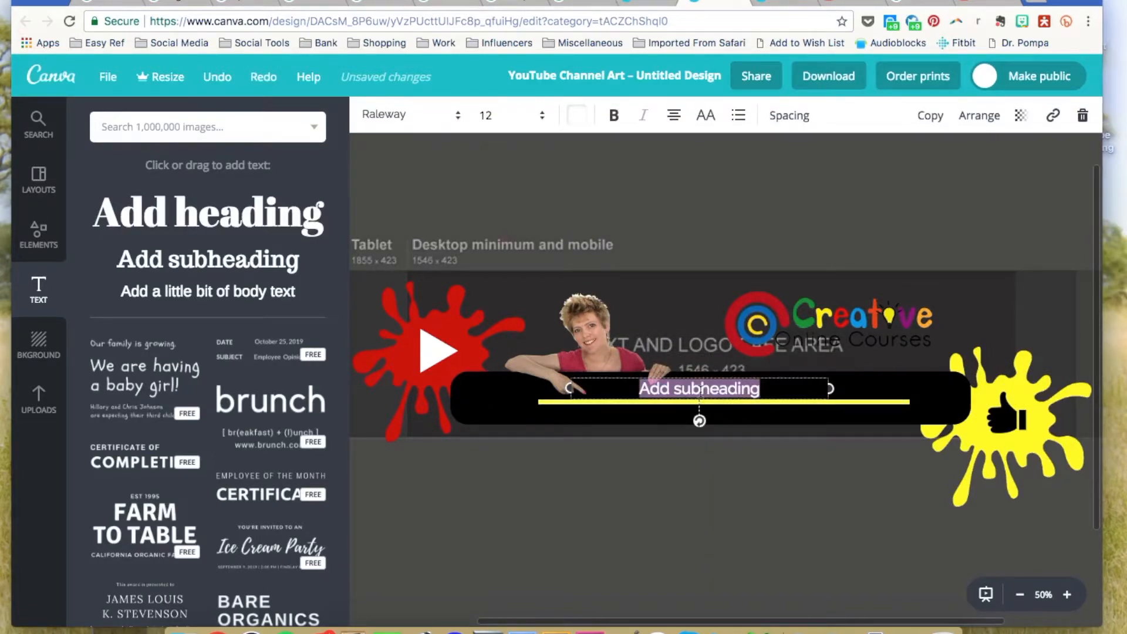
type("New videos")
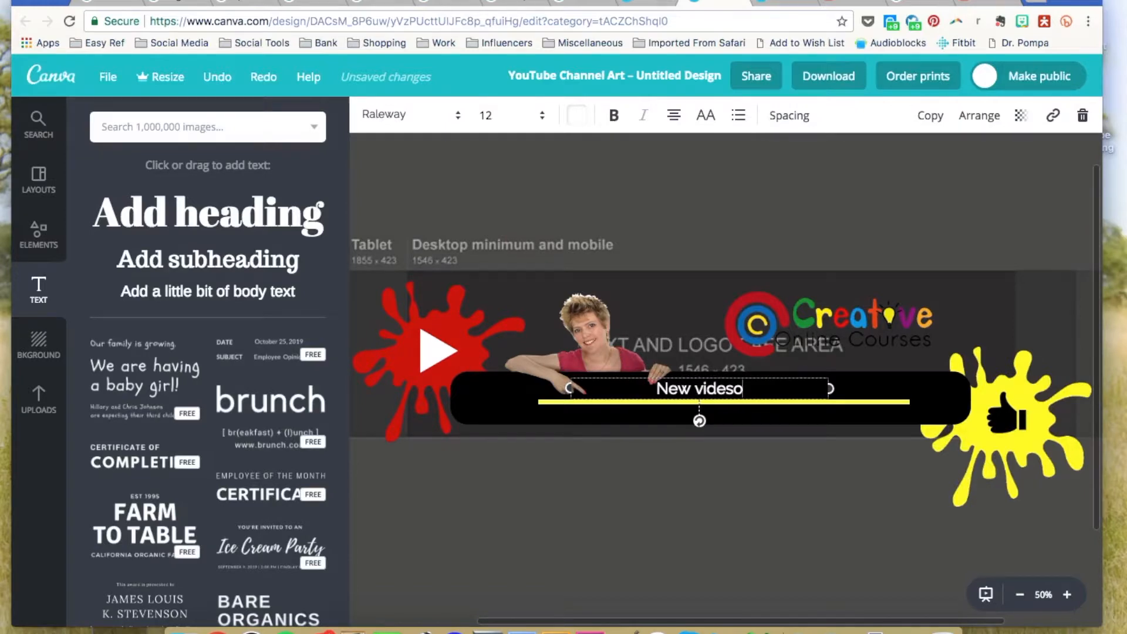
type(" ev")
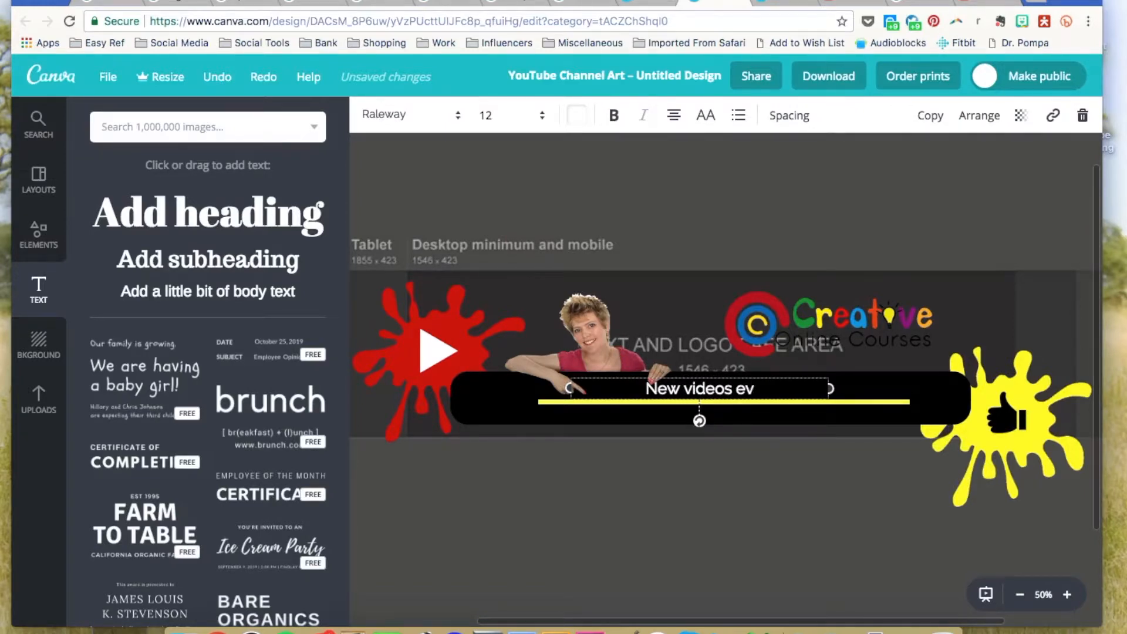
type("ery Frid")
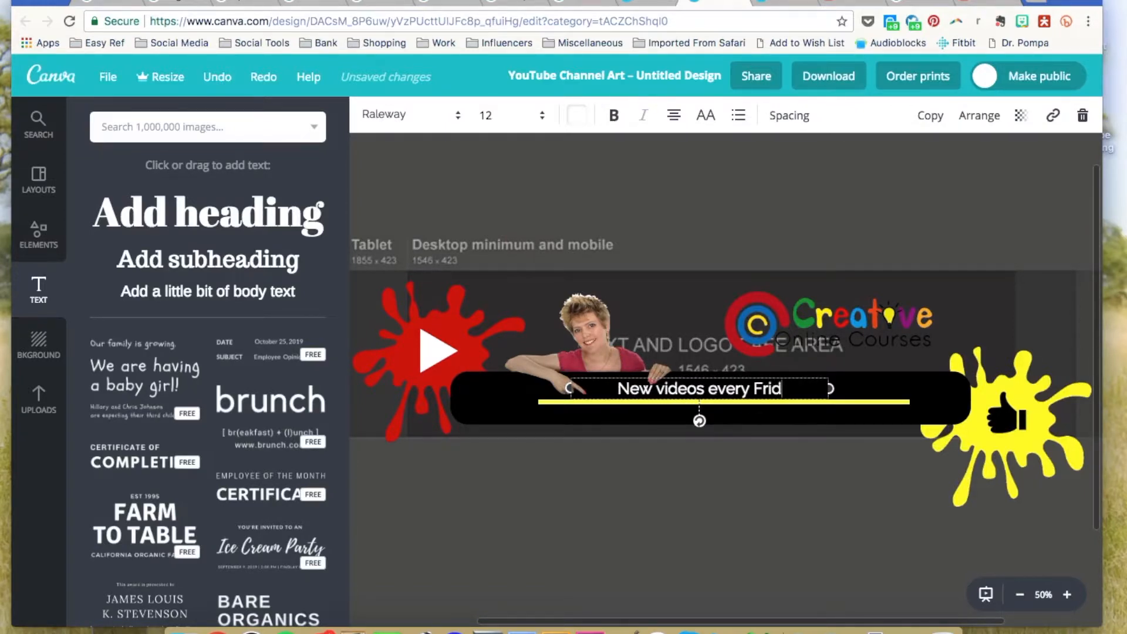
type("ay")
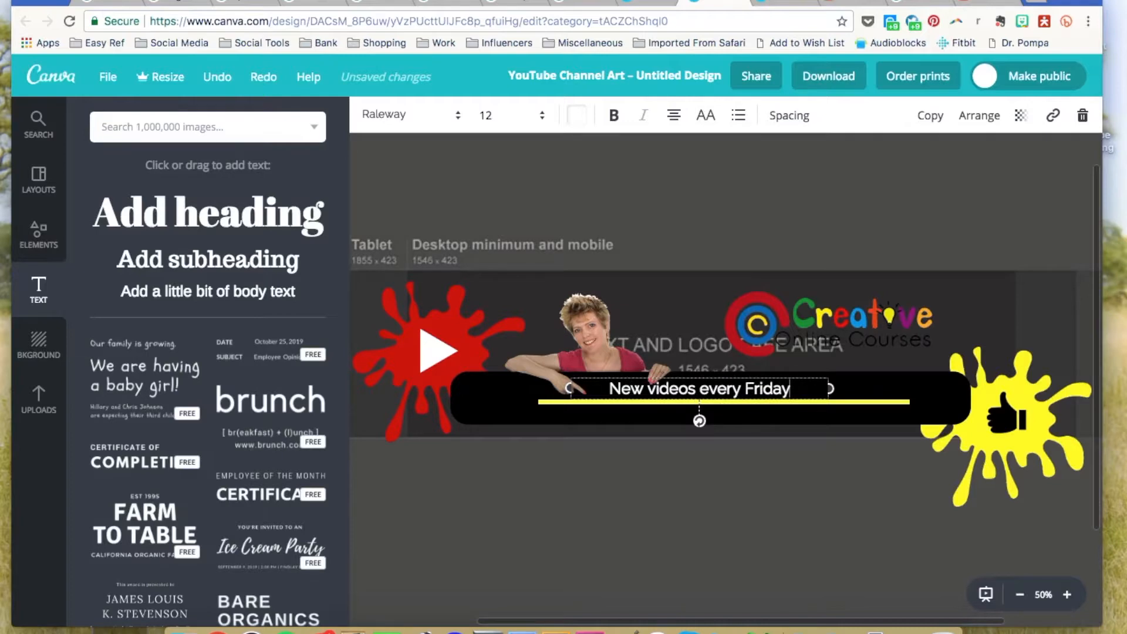
left_click(685, 230)
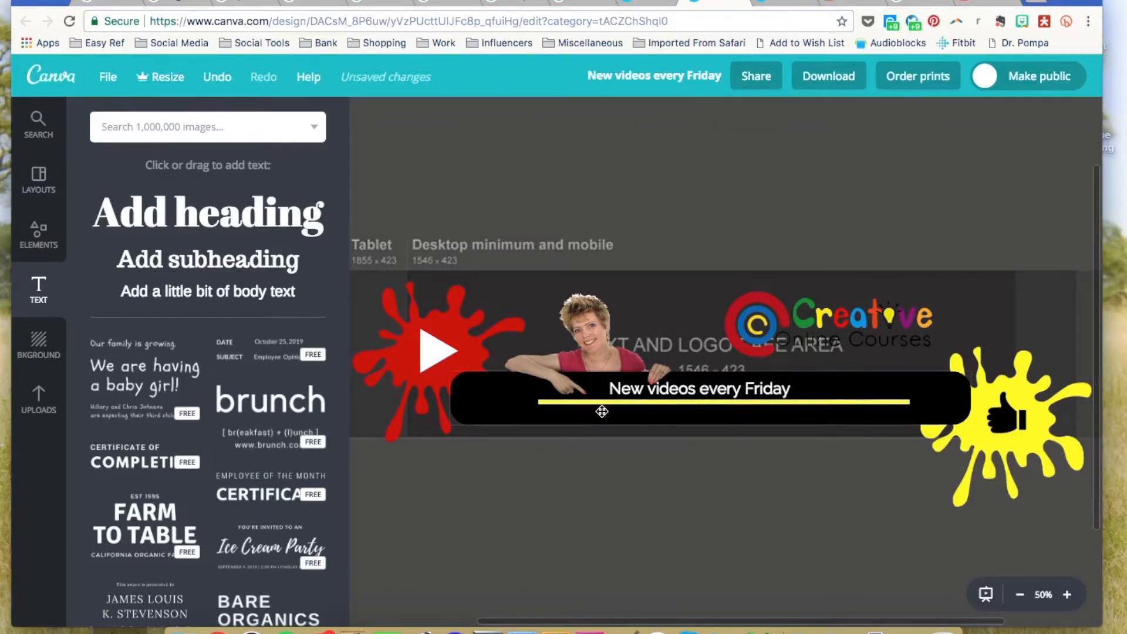
Add a body text box styled Raleway, size 9, in red.
left_click(212, 293)
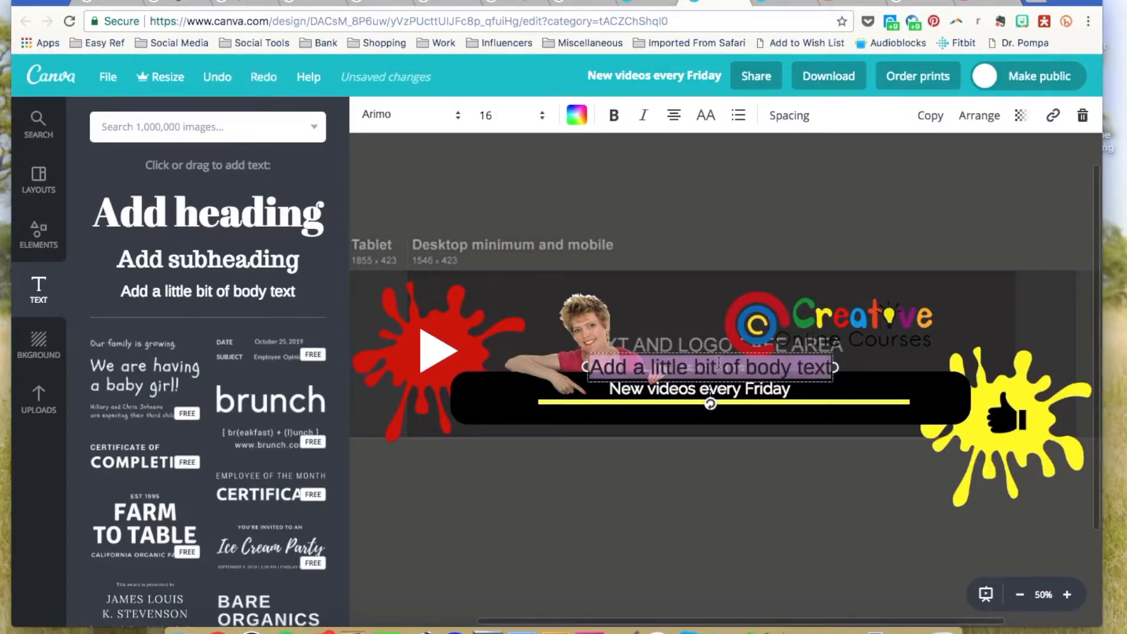
triple_click(719, 363)
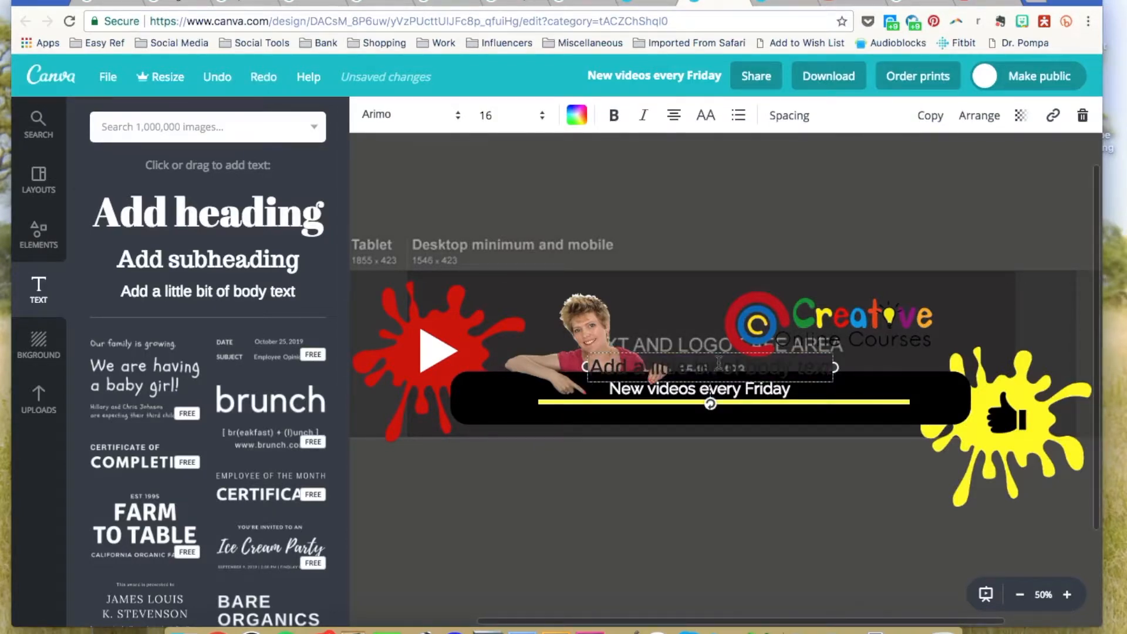
left_click(423, 120)
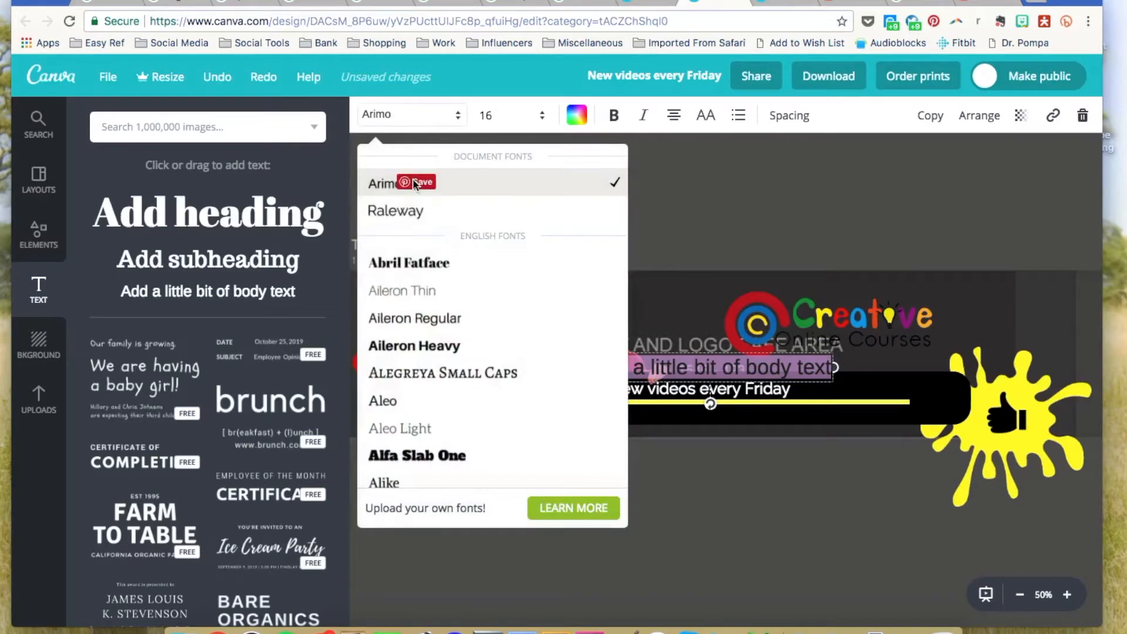
left_click(411, 215)
left_click(534, 120)
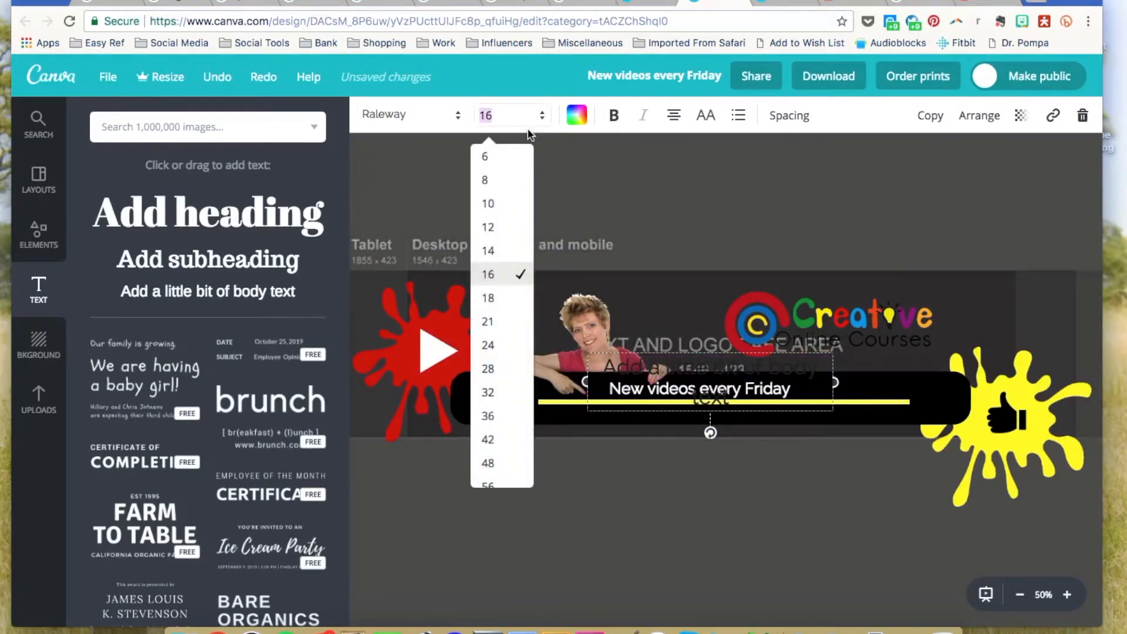
type("9")
key("Return")
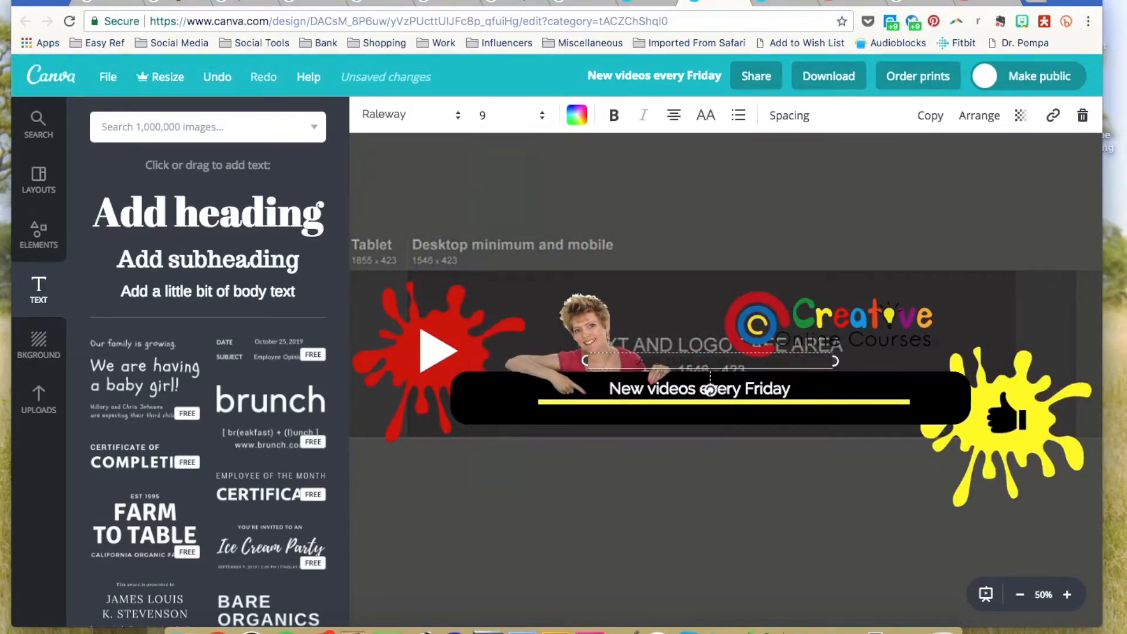
left_click(577, 117)
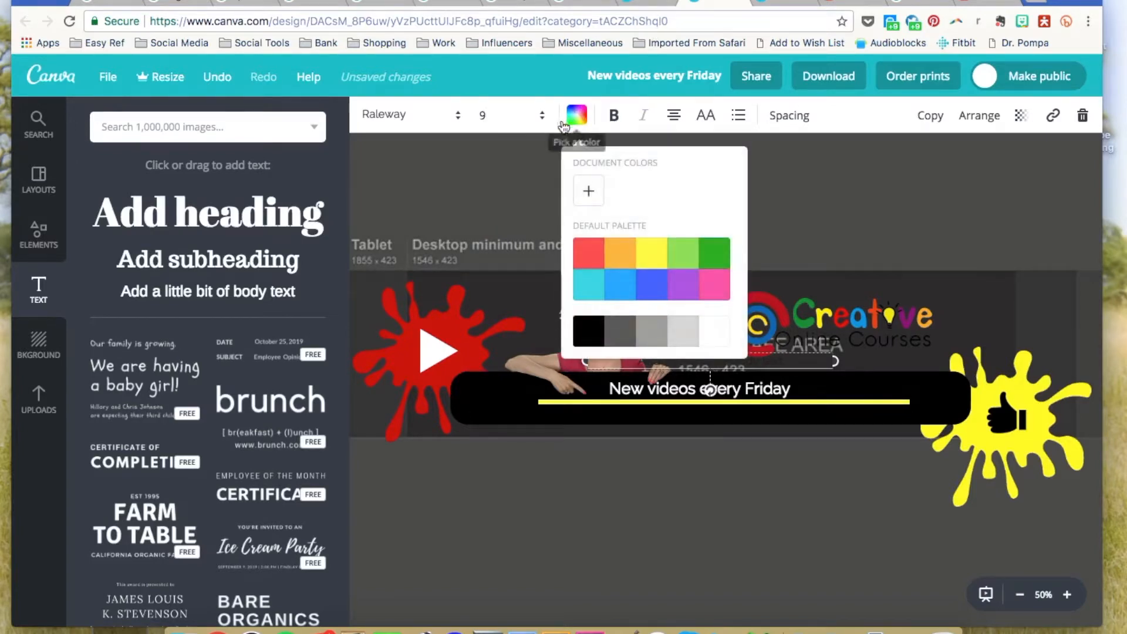
left_click(588, 259)
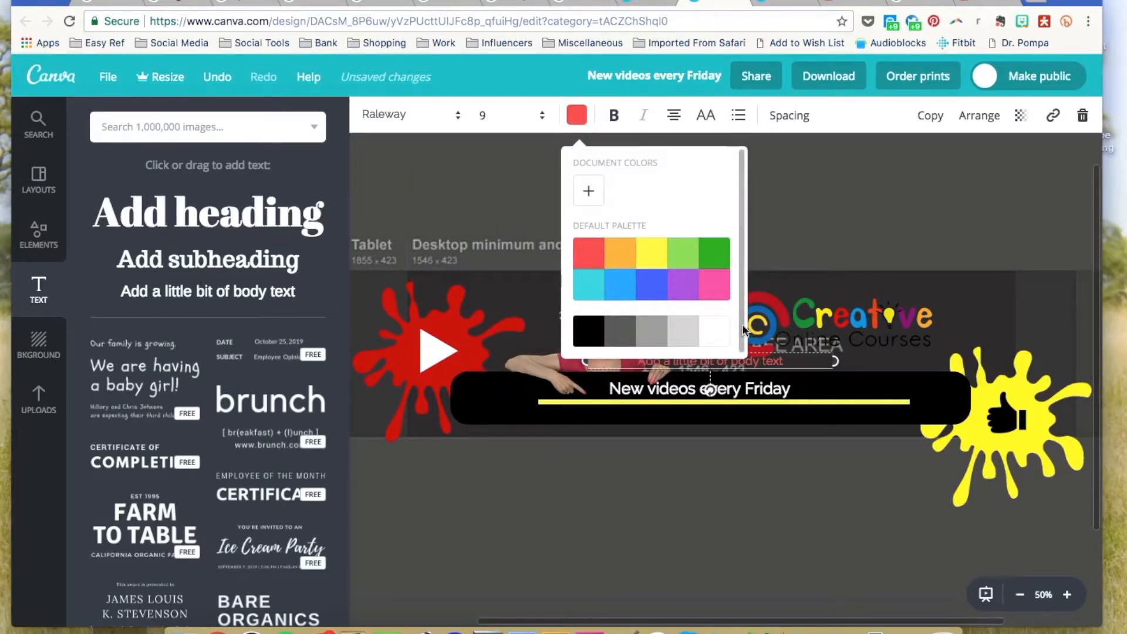
Paste the tagline into the body text and centre it beneath the heading in the bar.
triple_click(775, 361)
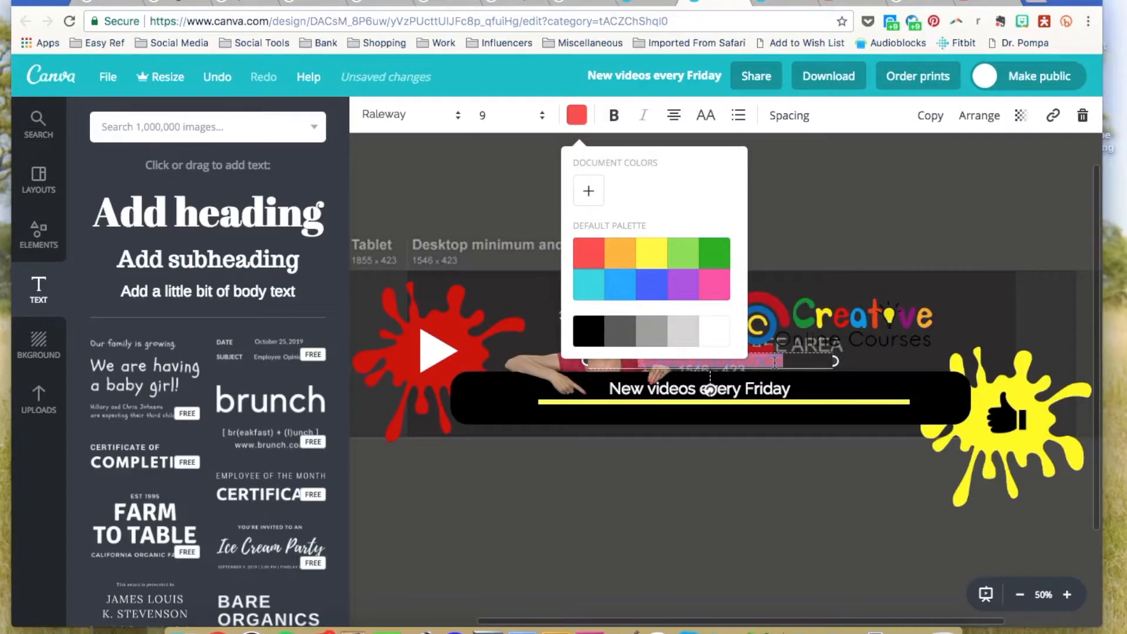
left_click(824, 177)
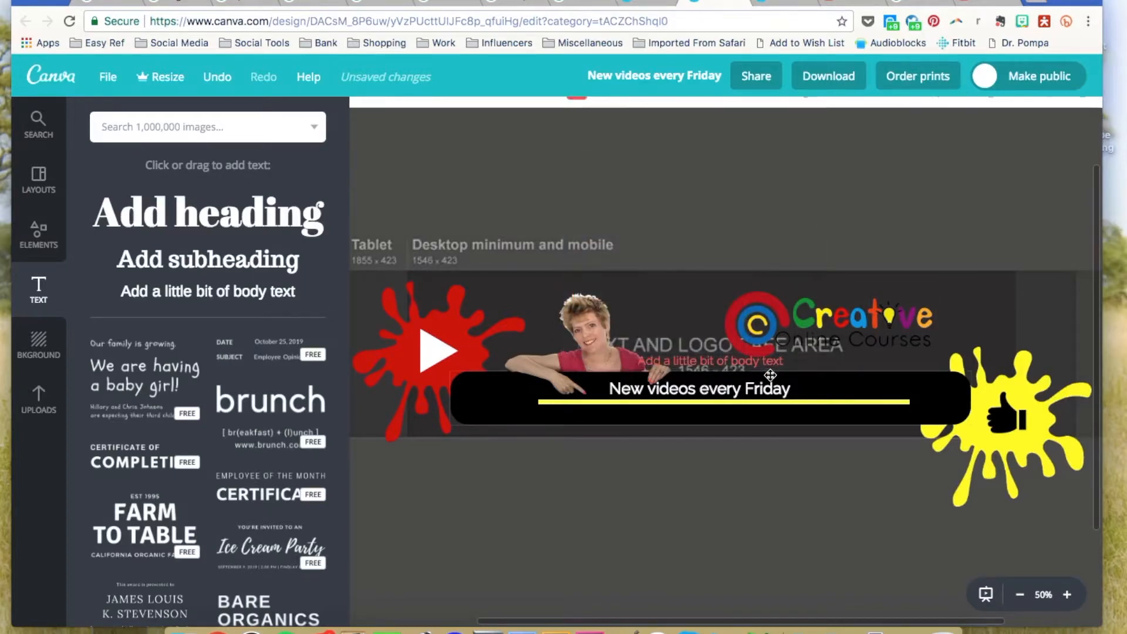
key("super+z")
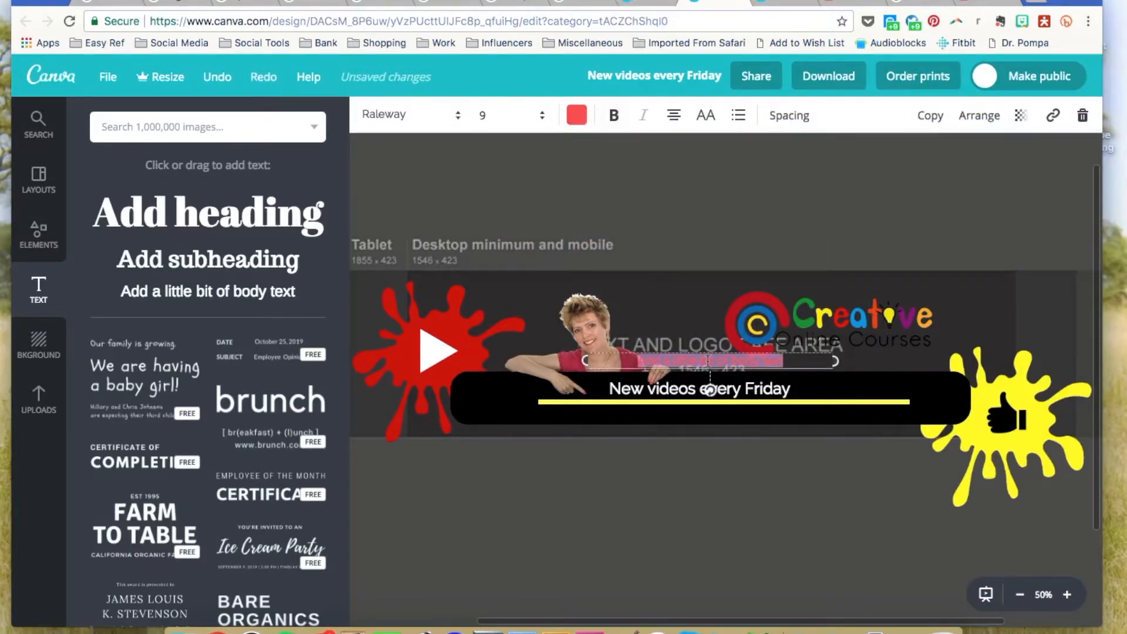
type("Tips & Tutorials on Visual Media for Business + Behind the Scenes (VLOG)")
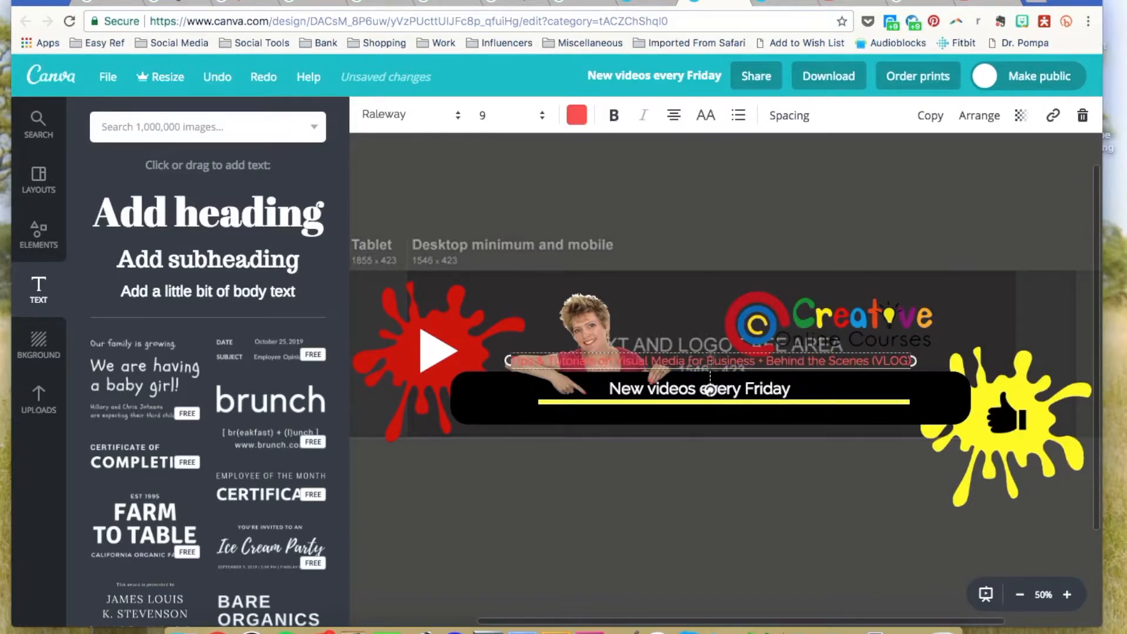
left_click_drag(785, 373, 773, 430)
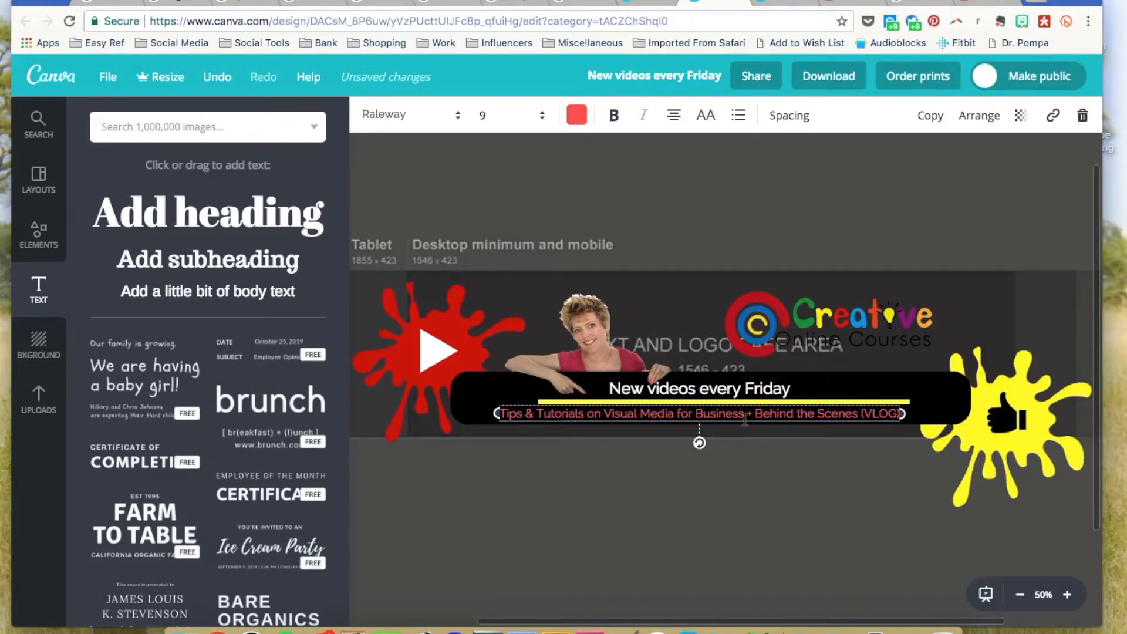
left_click_drag(746, 425, 756, 423)
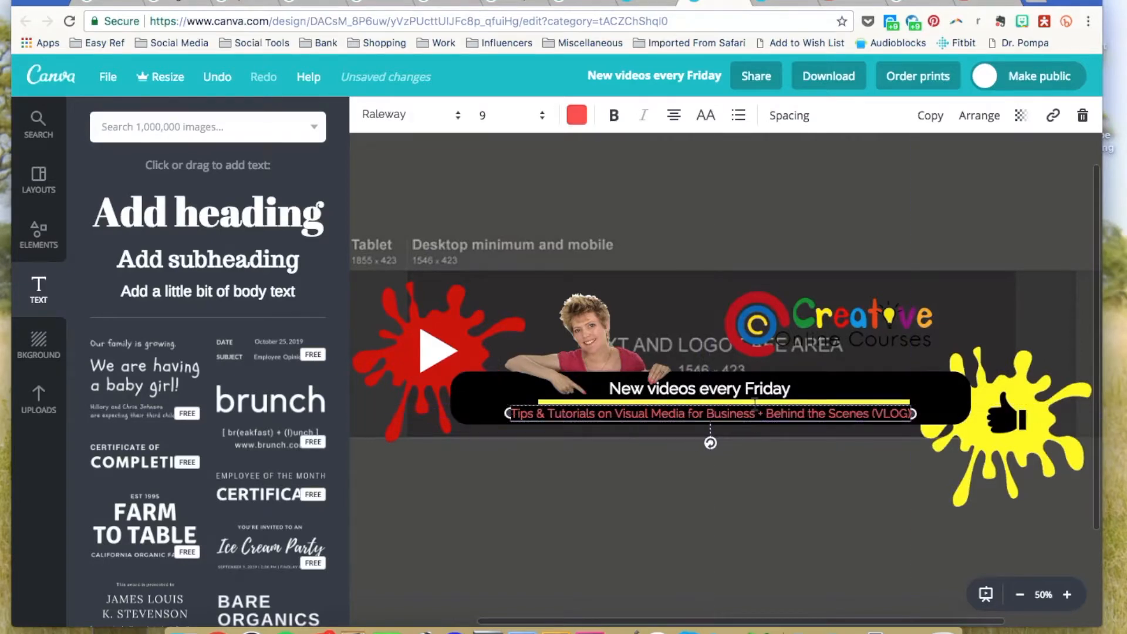
left_click(709, 224)
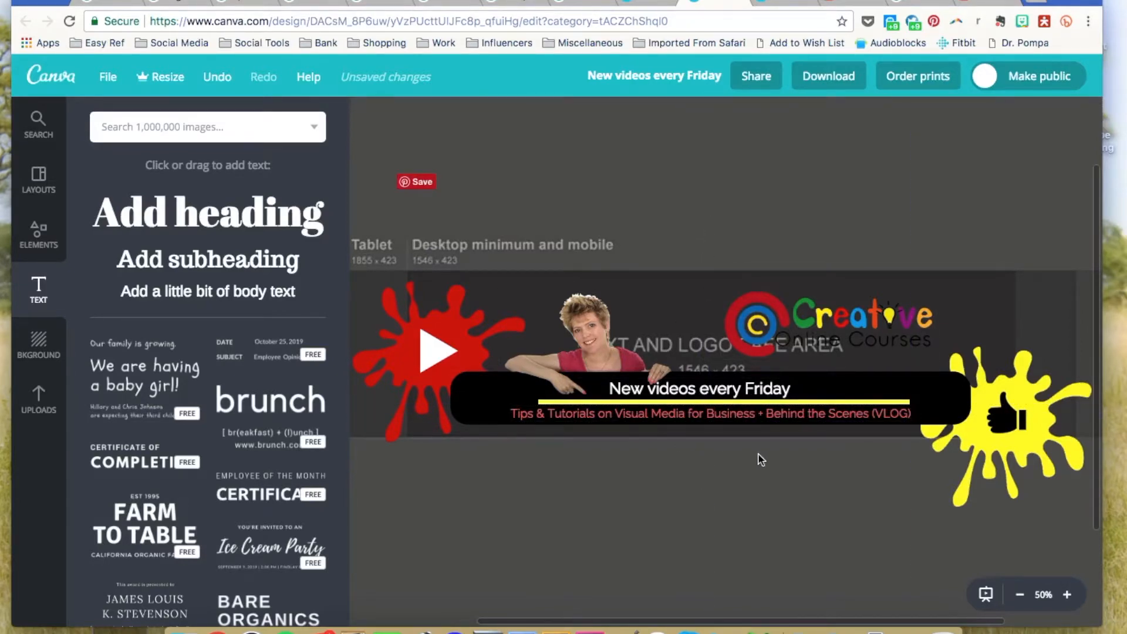
Zoom out, nudge the thumbs-up icon left, and delete the dark template background image.
key("super+minus")
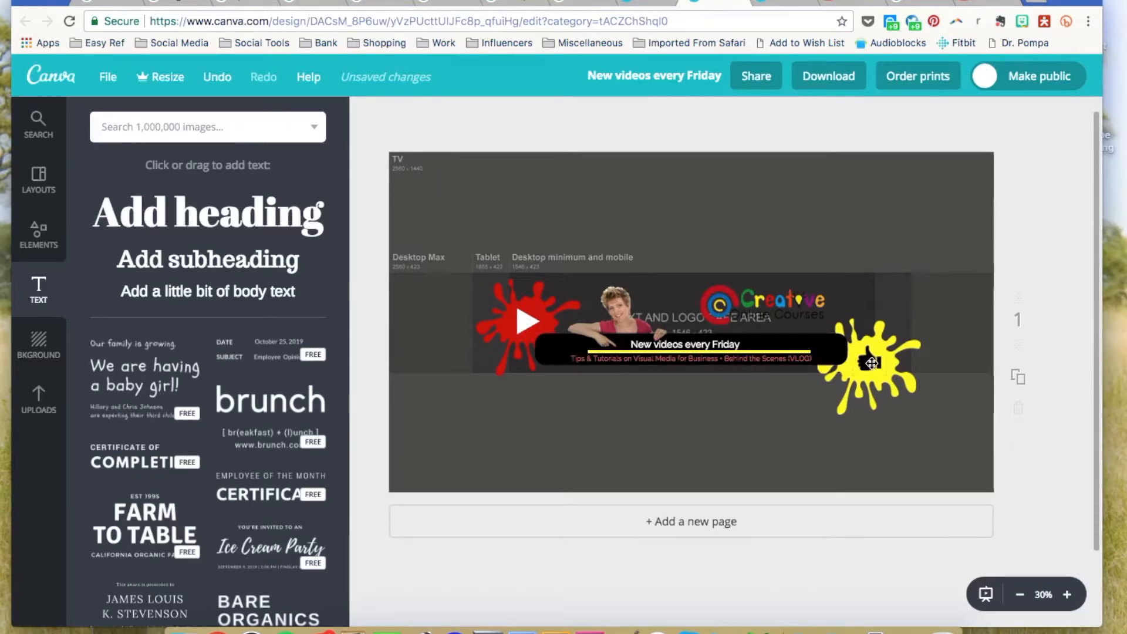
left_click_drag(869, 362, 865, 364)
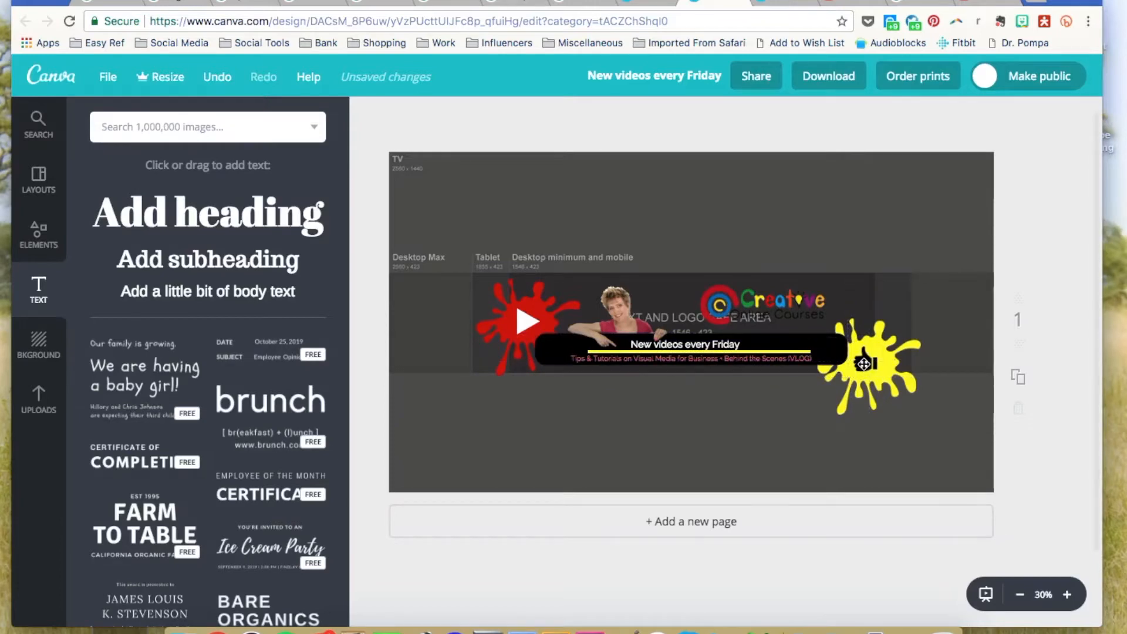
left_click(873, 210)
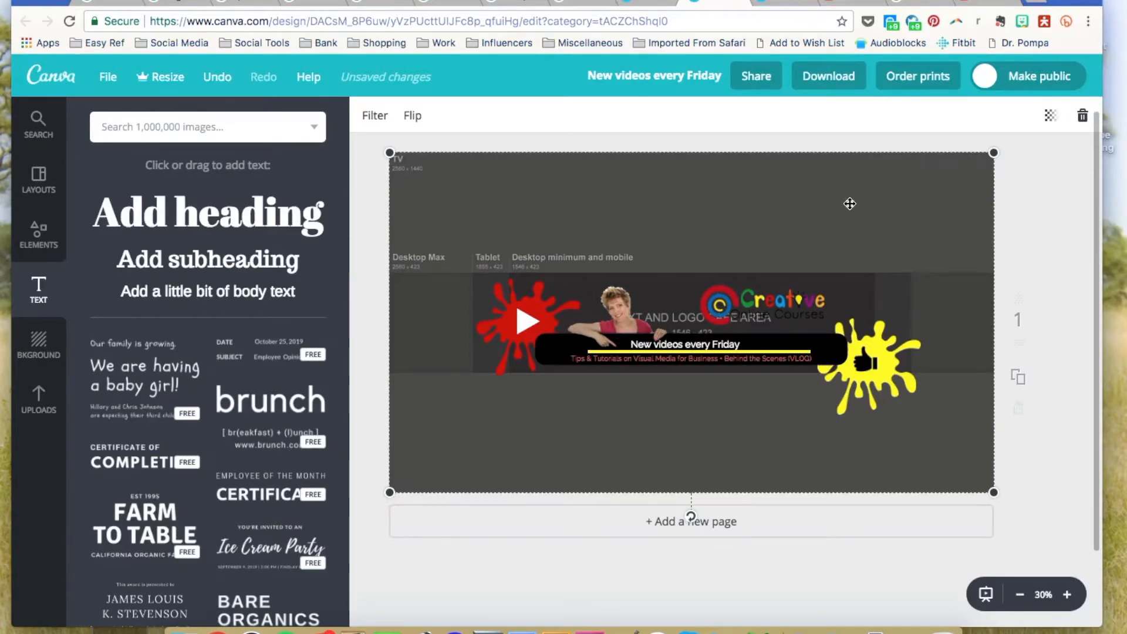
key("Delete")
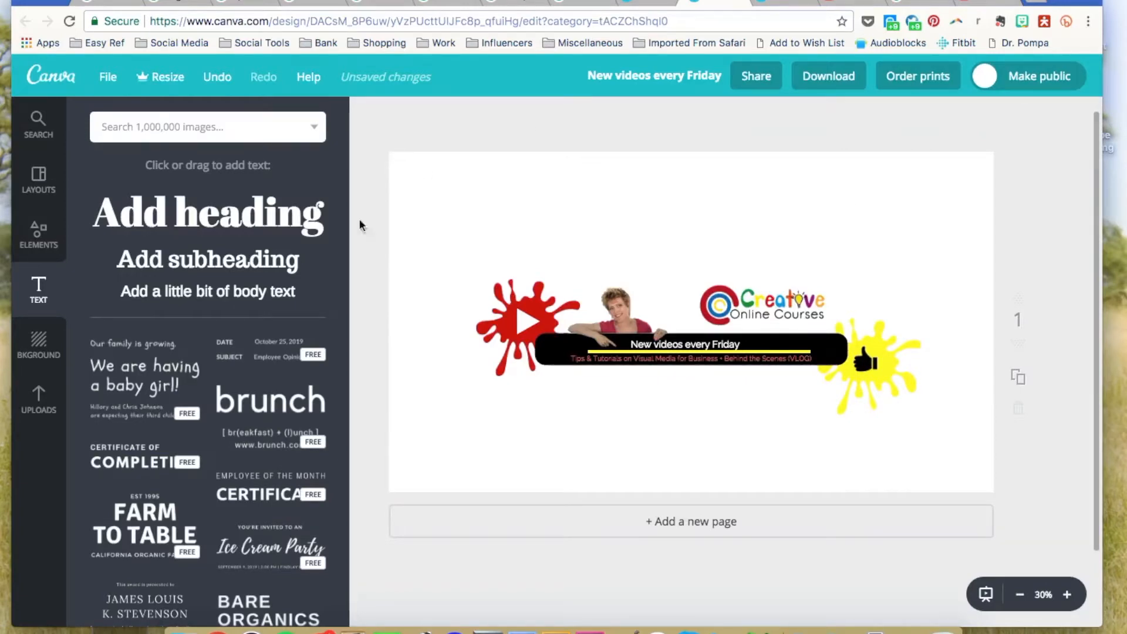
Try a blue background and a beige textured pattern, then set the background back to white.
left_click(37, 344)
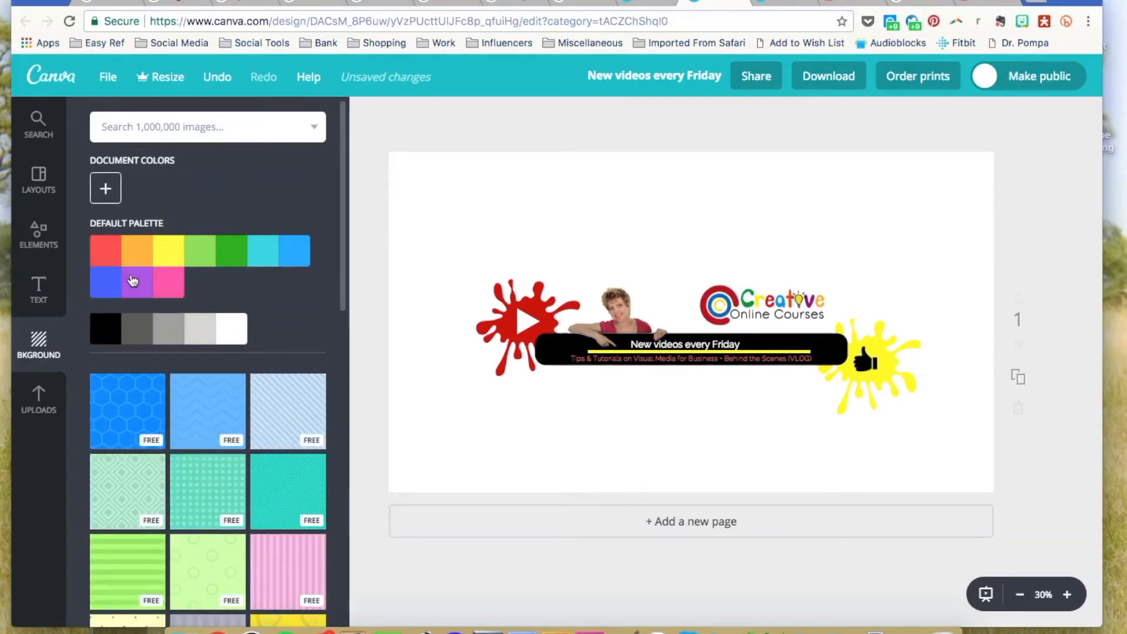
left_click(294, 254)
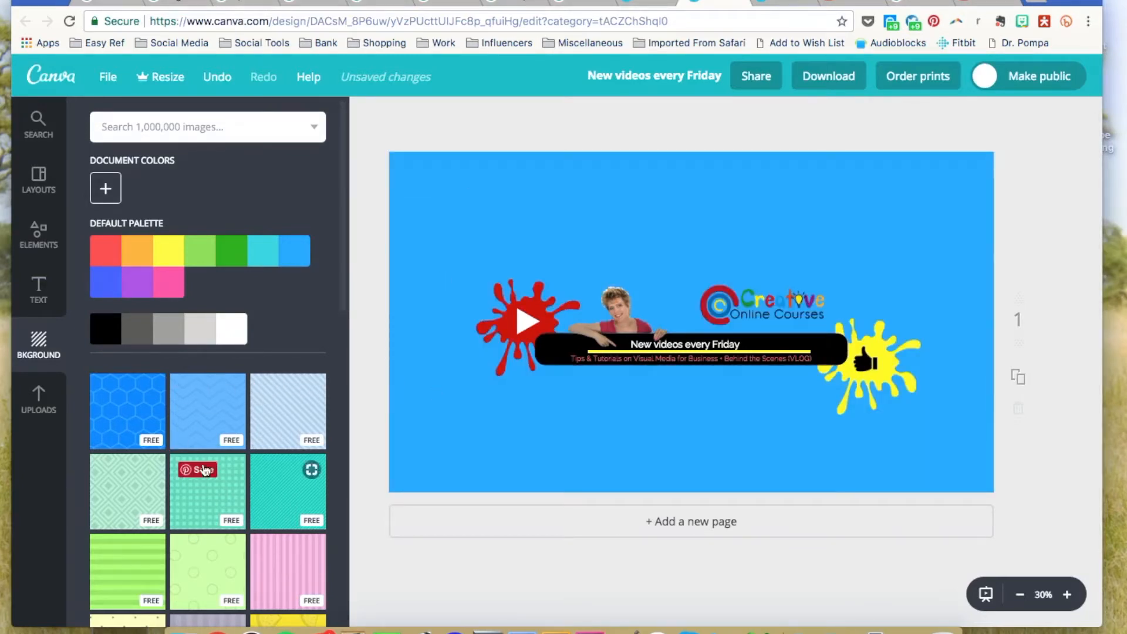
scroll(223, 410, "down", 10)
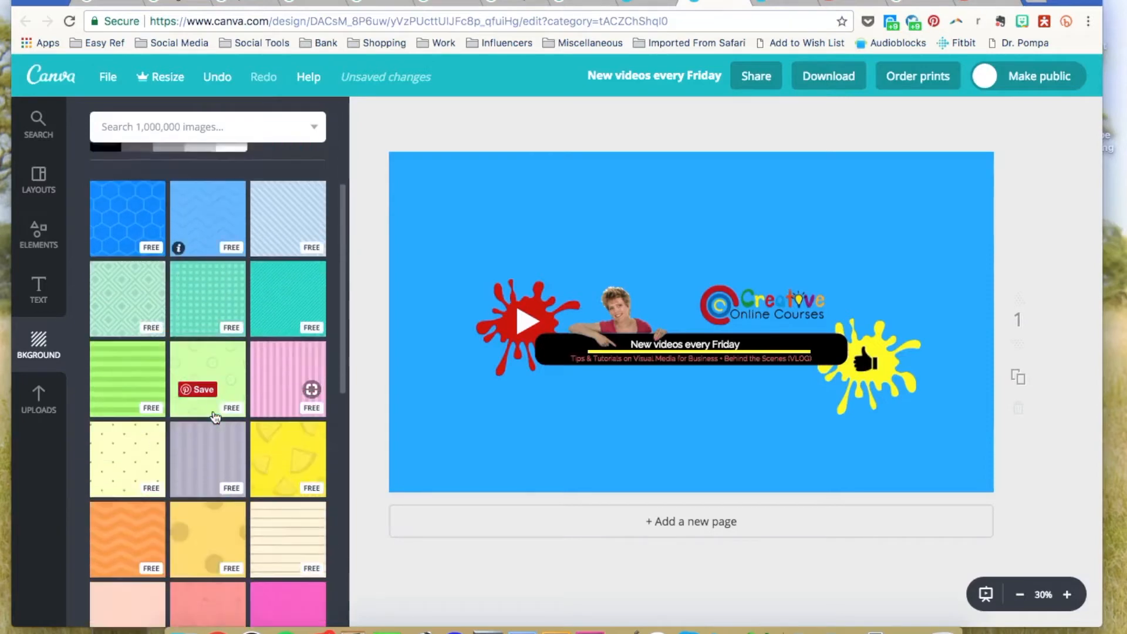
scroll(215, 417, "down", 5)
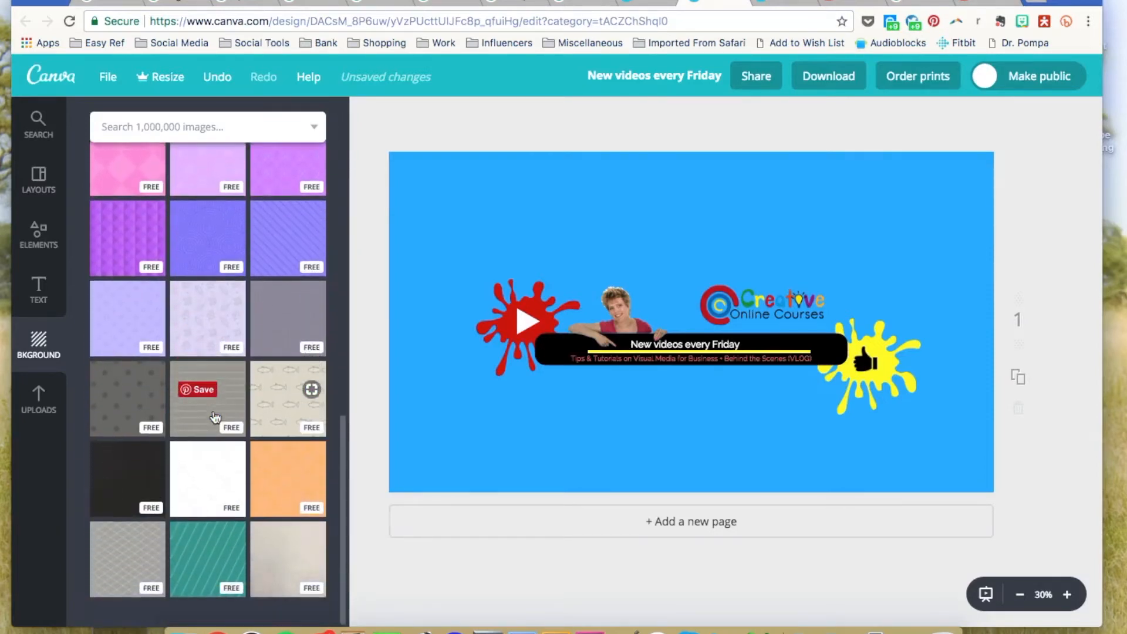
scroll(303, 537, "down", 1)
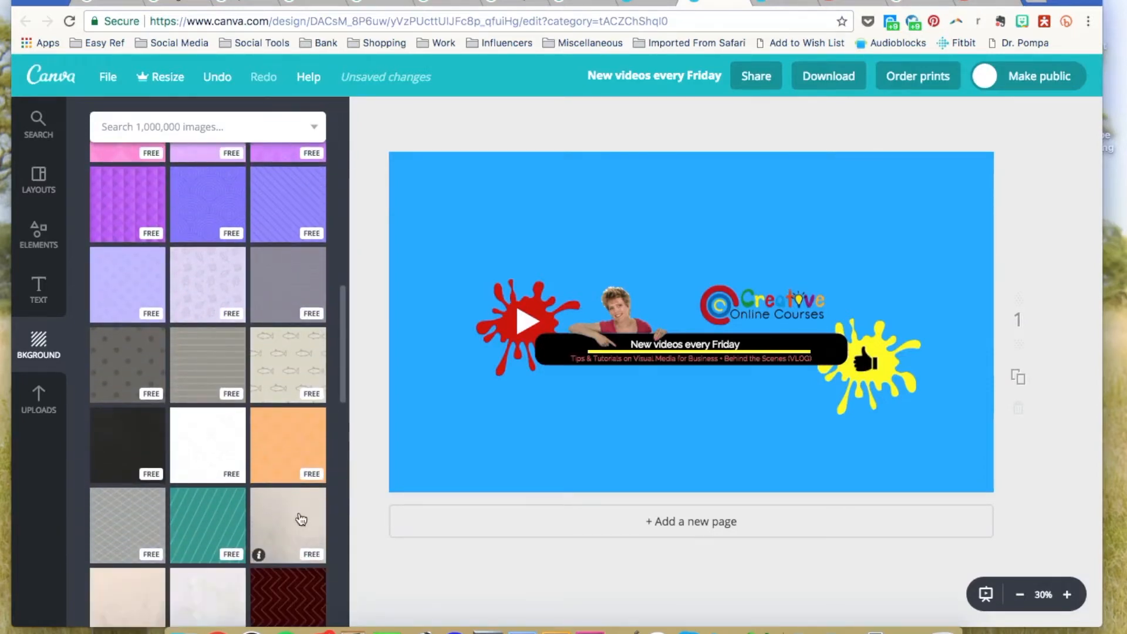
left_click(302, 519)
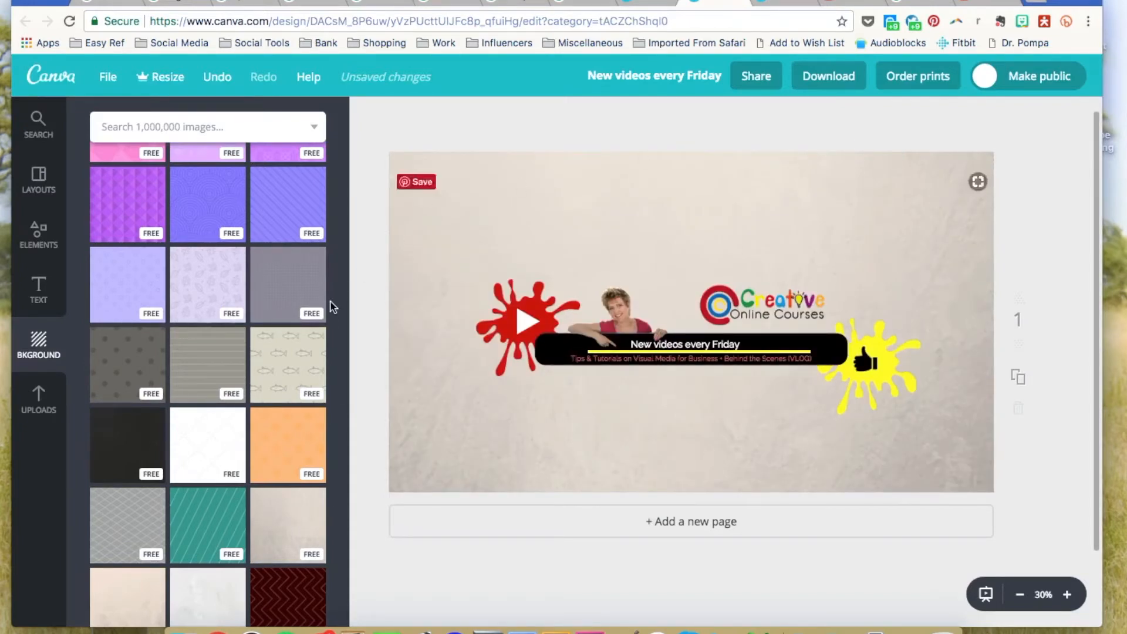
scroll(330, 297, "up", 10)
scroll(330, 297, "up", 2)
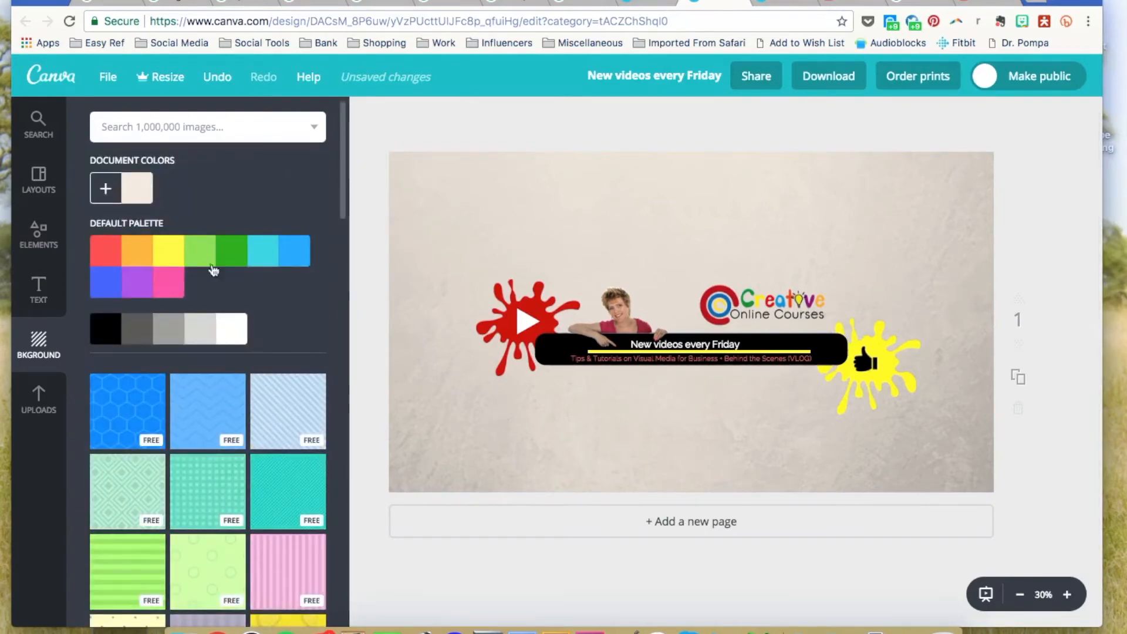
left_click(233, 331)
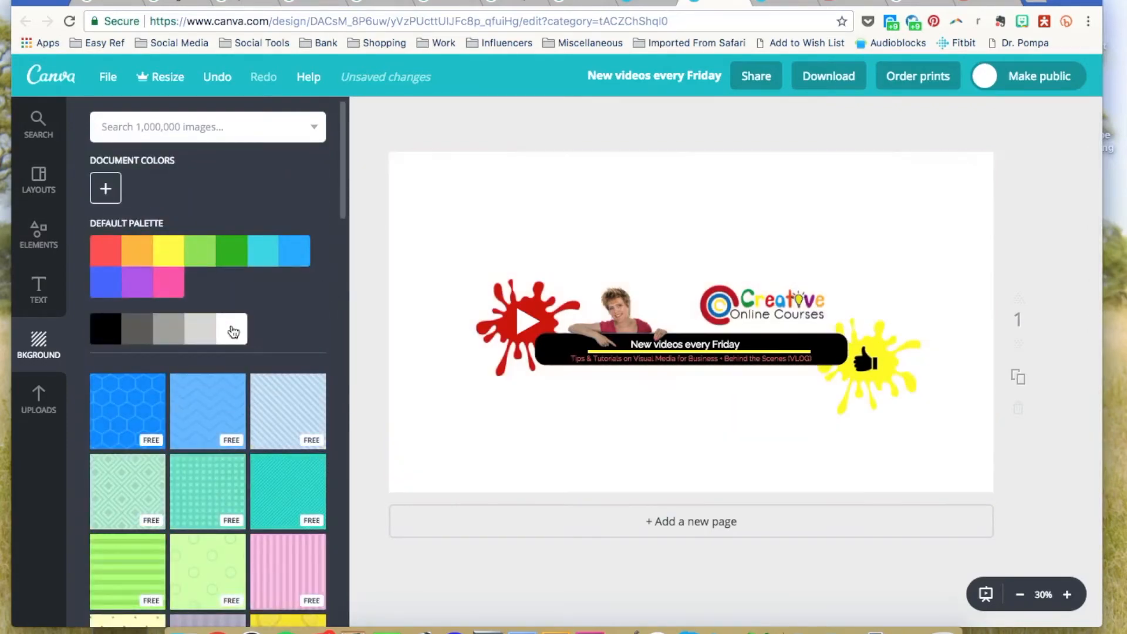
Glance at the Download options, then go to the browser's YouTube Channel art upload tab.
left_click(838, 79)
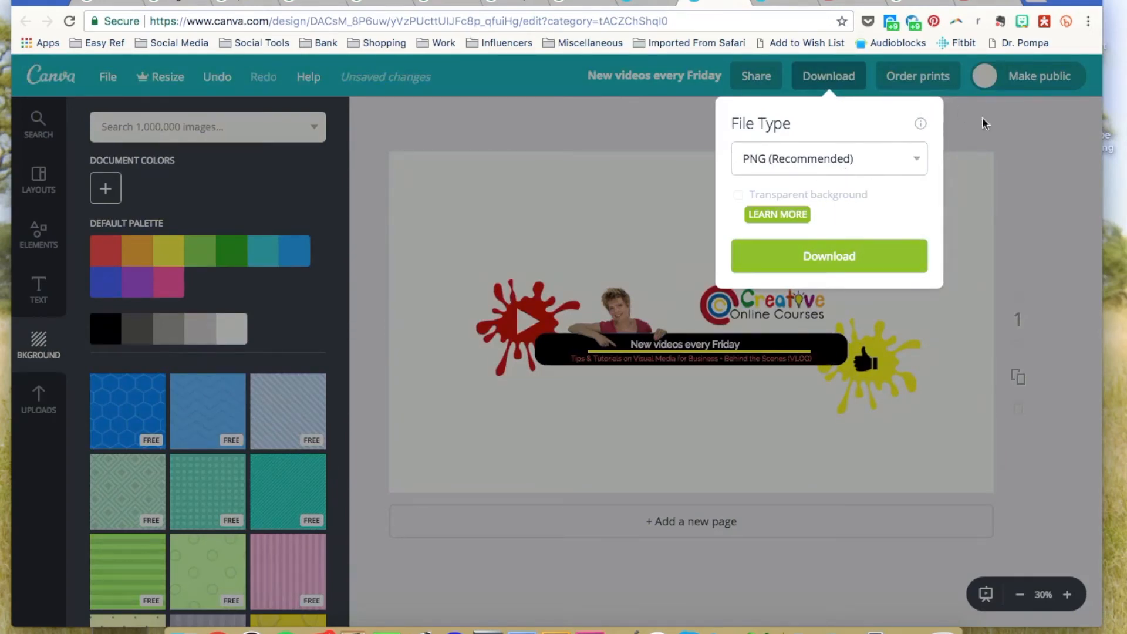
left_click(1005, 134)
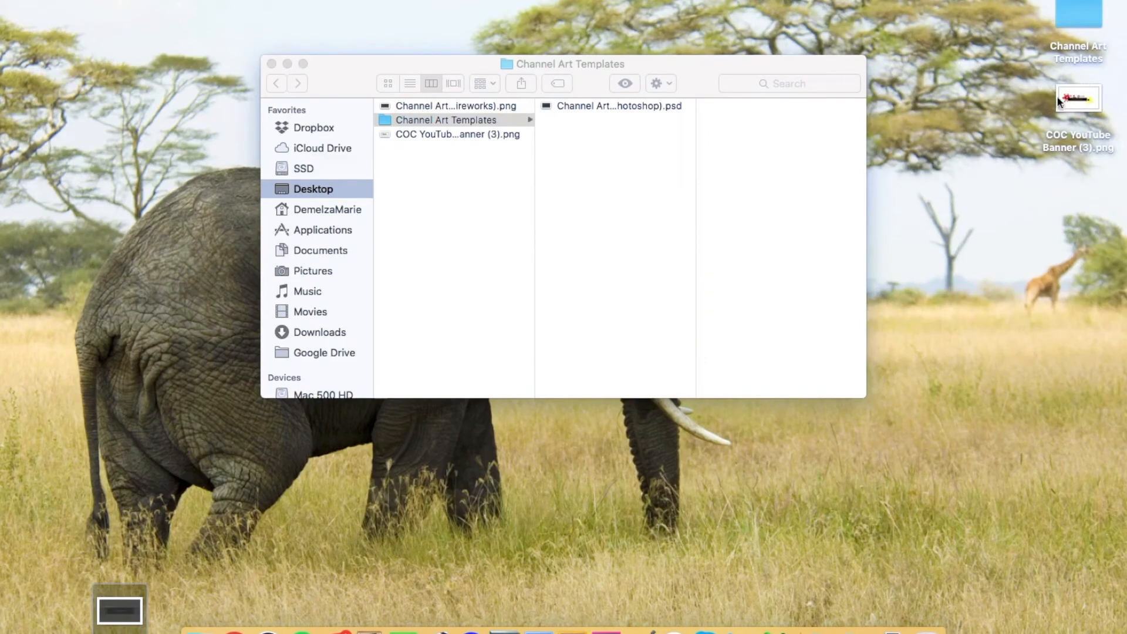
key("super+Tab")
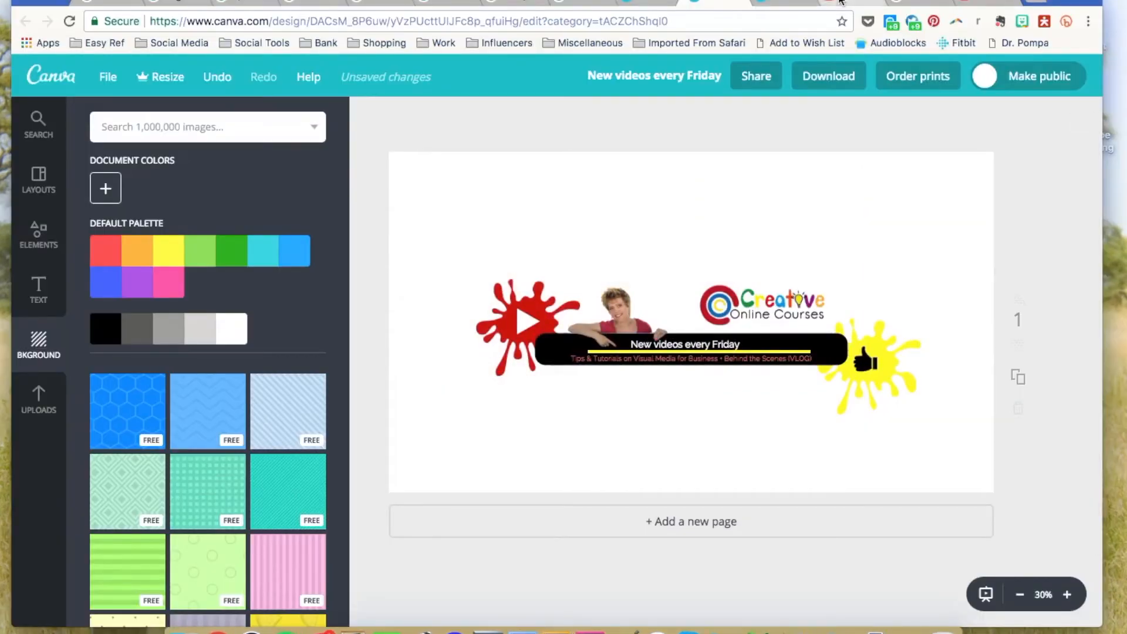
left_click(841, 3)
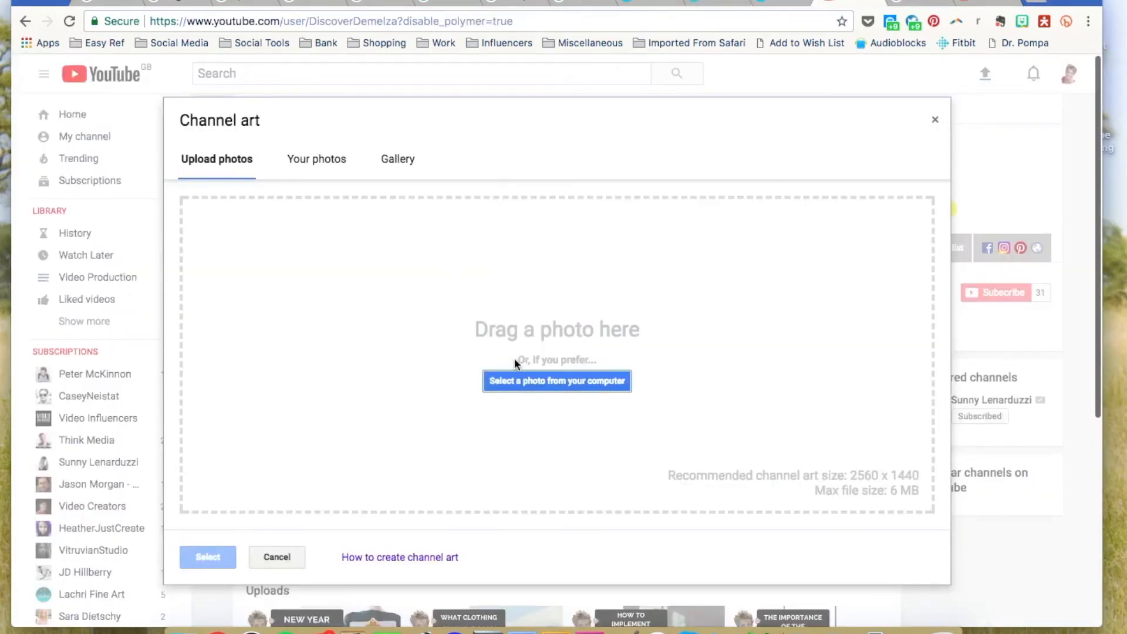
Drag 'COC YouTube Banner (3).png' from Finder into YouTube's Channel art drop zone and confirm it.
key("super+Tab")
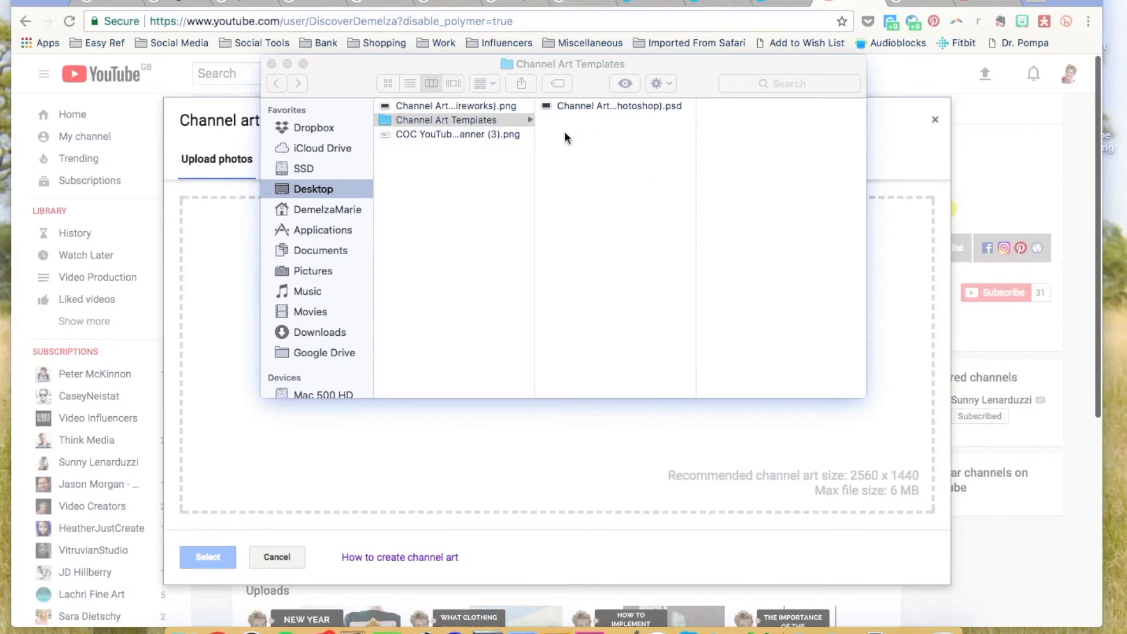
left_click(467, 135)
left_click(427, 134)
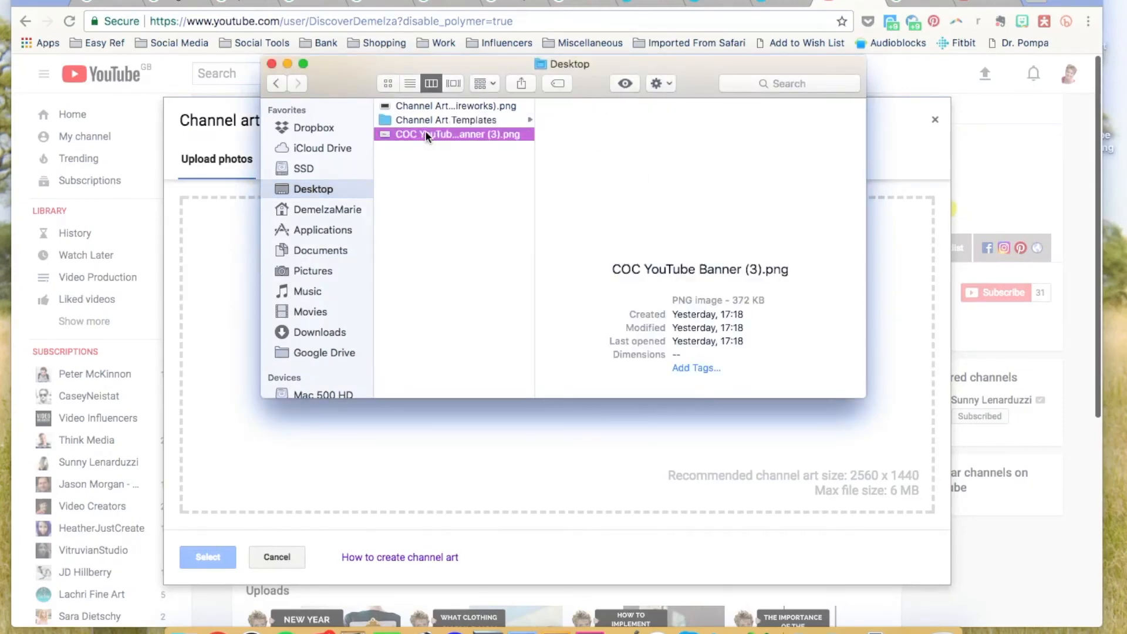
left_click_drag(426, 134, 219, 389)
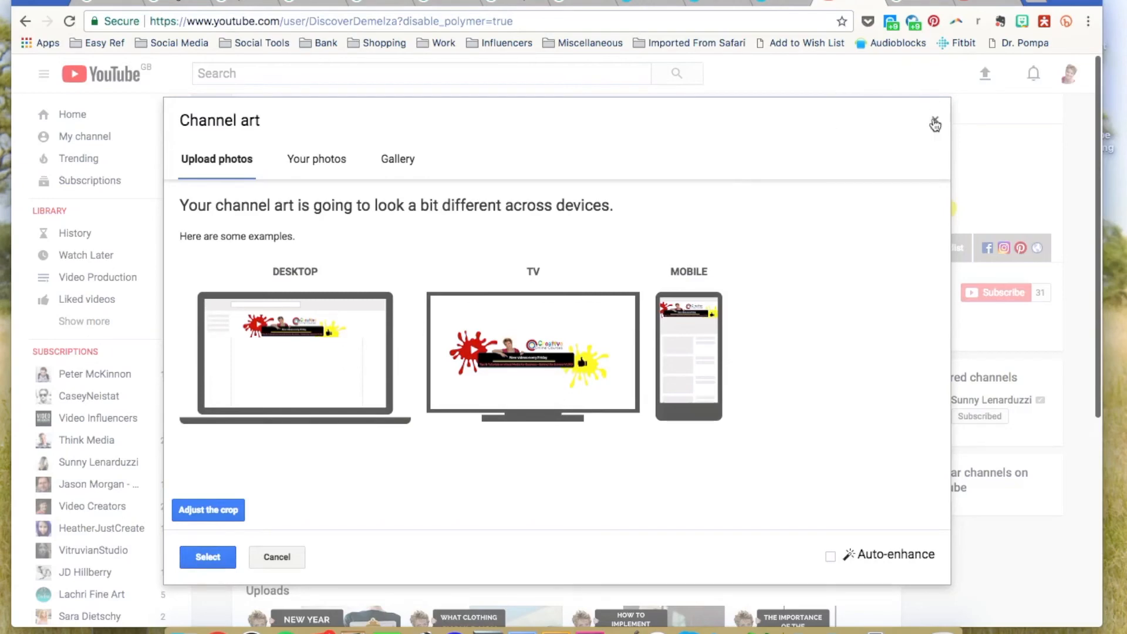
left_click(989, 5)
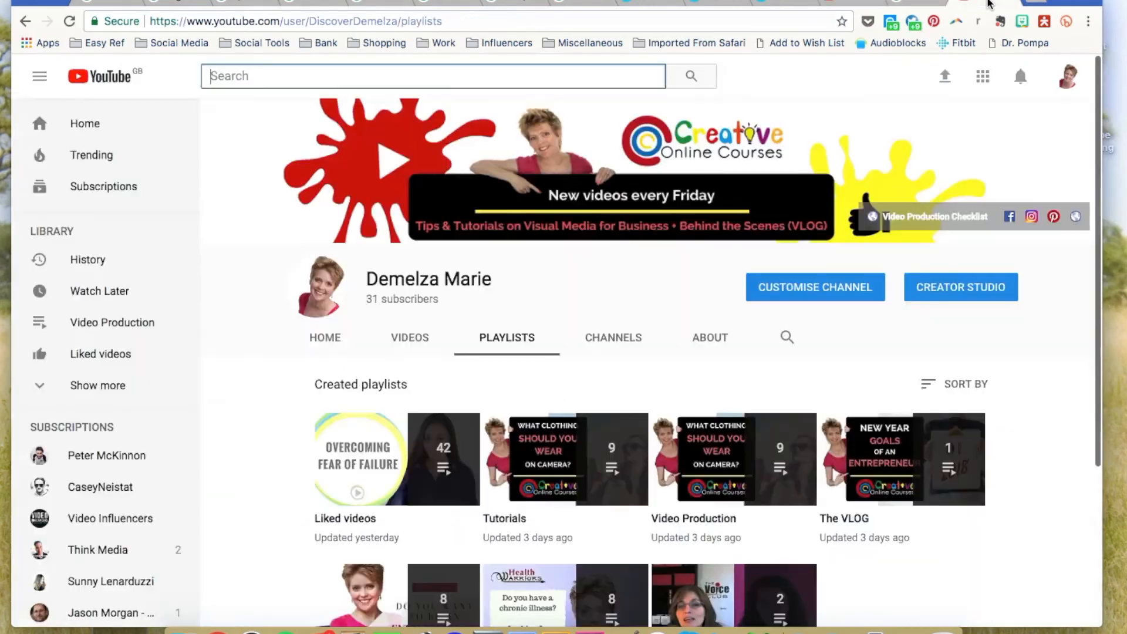